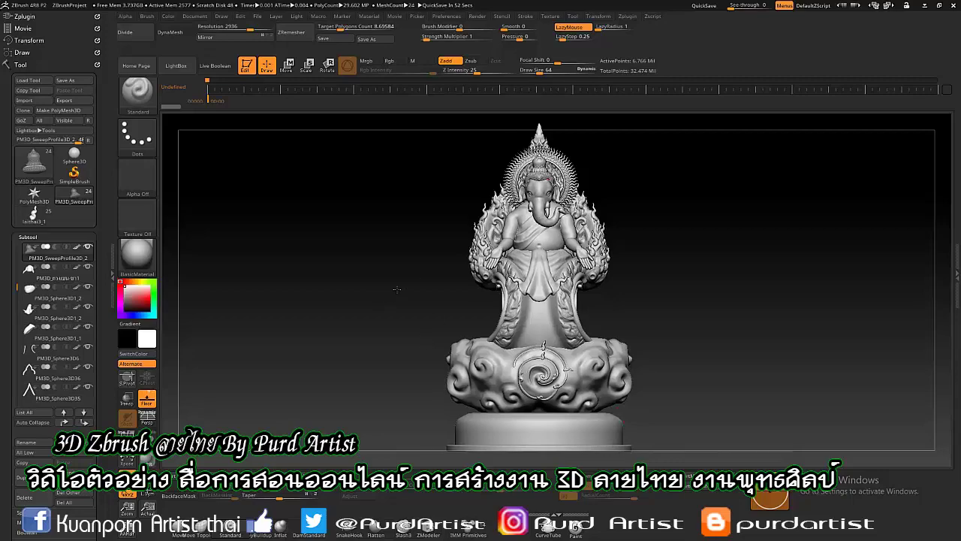
Step: Solo the flame-shaped back piece PM3D_Sphere3D38_01 and zoom in close on it
left_click_drag(397, 289, 420, 300)
left_click(483, 236, "ctrl+shift")
left_click_drag(465, 331, 444, 308)
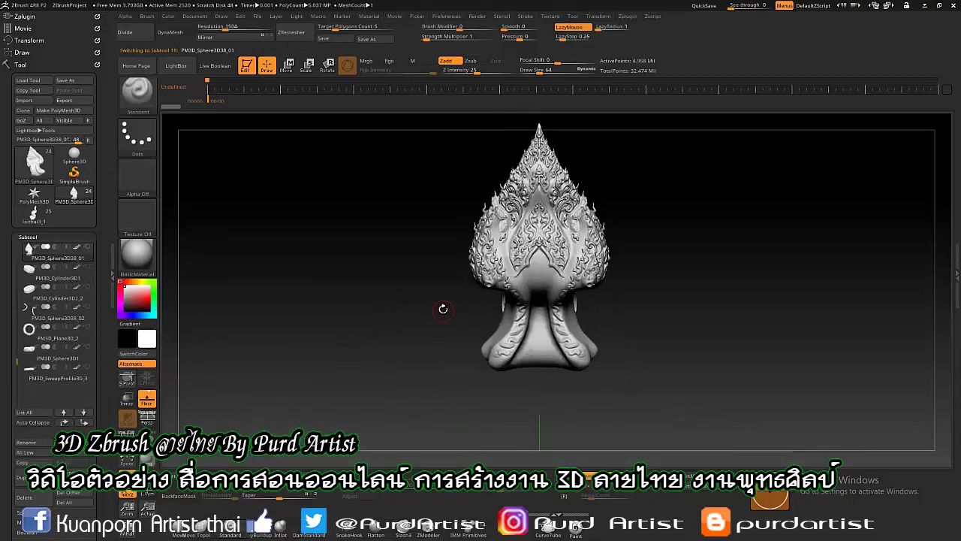
mouse_move(436, 243)
left_mouse_down("alt")
mouse_move(355, 274)
mouse_move(451, 193)
mouse_move(443, 240)
mouse_move(468, 300)
left_mouse_up("alt")
Step: Resculpt the mirrored flame curl with ClayBuildup, then bring up the laithai3_1 ornament collection
key("b")
key("c")
key("b")
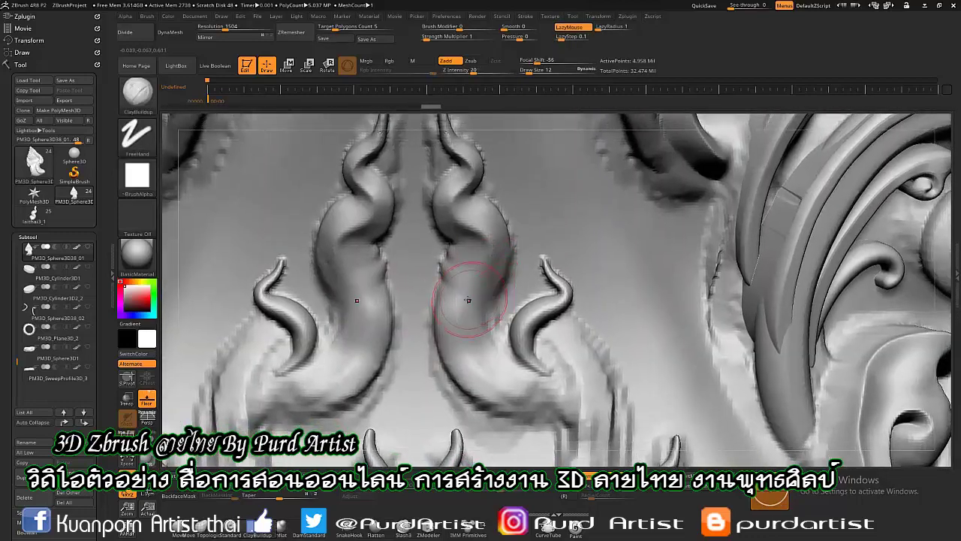
left_click_drag(445, 256, 509, 379)
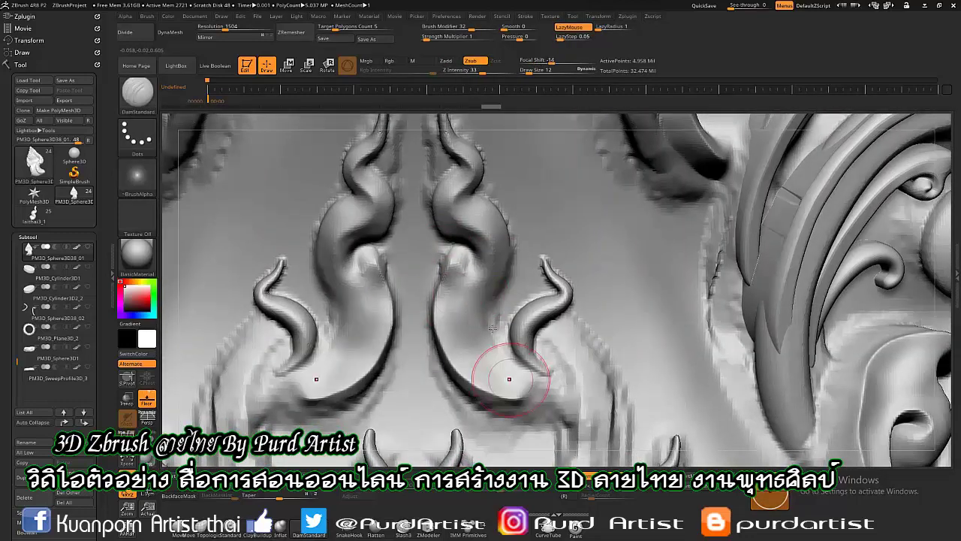
left_click(32, 217)
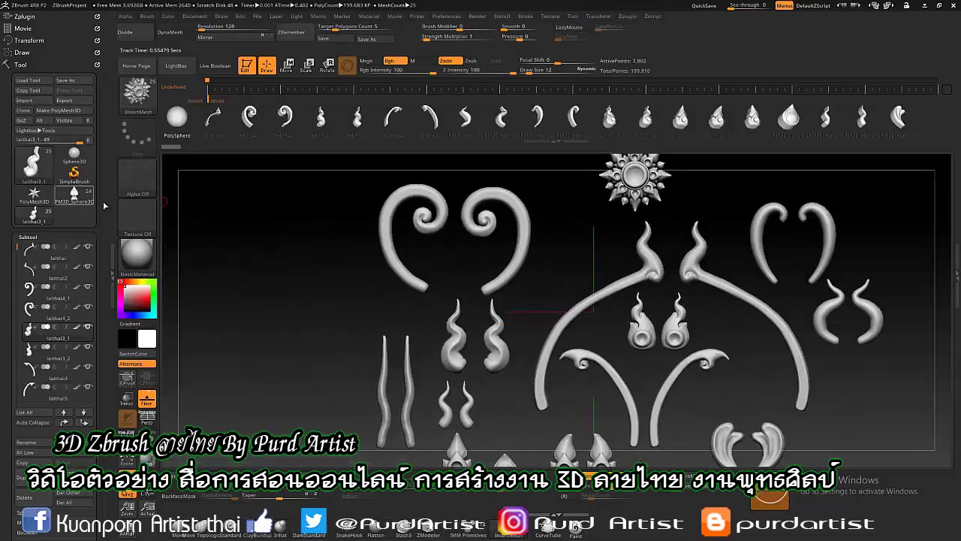
Step: Insert a mirrored pair of curl ornaments onto the flame back piece
left_click(75, 195)
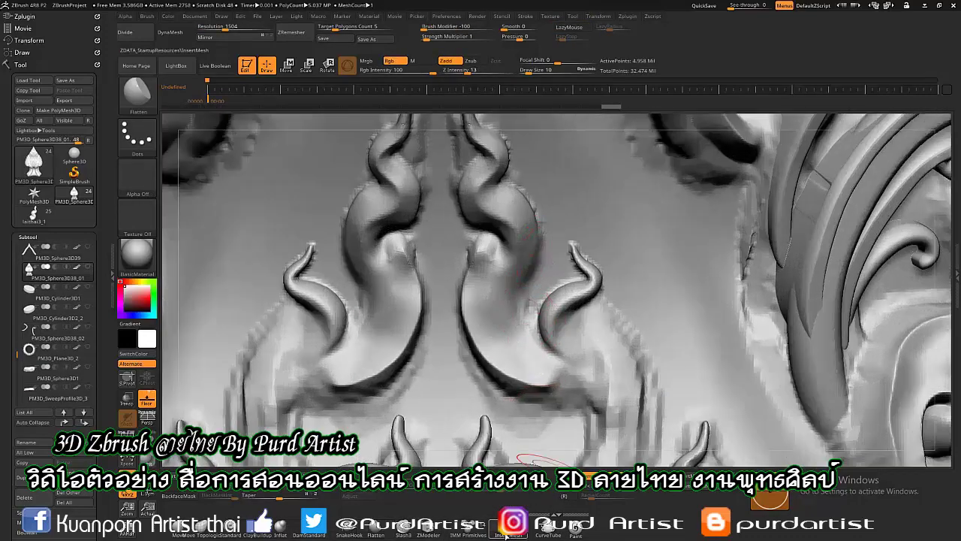
left_click(505, 531)
left_click_drag(523, 344, 516, 330)
key("w")
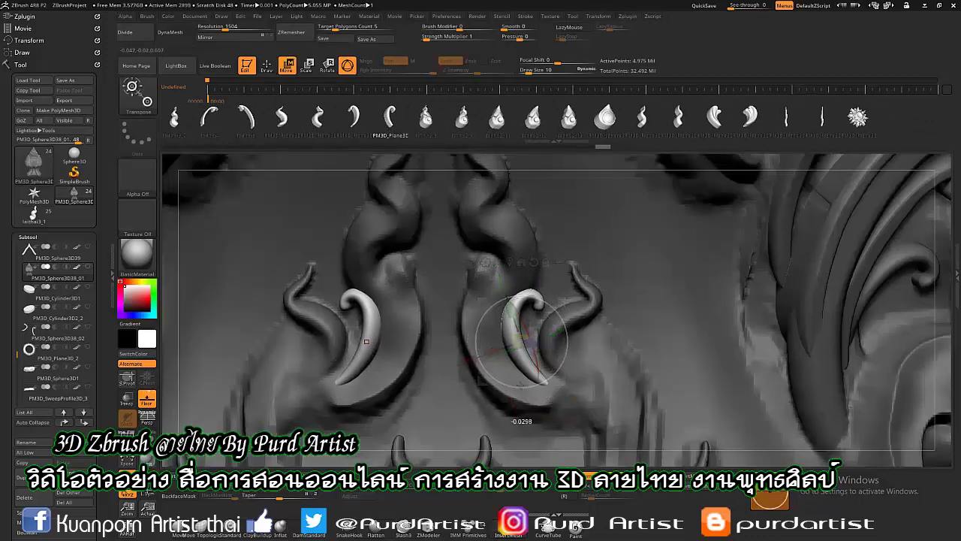
key("q")
Step: Smooth the ridged surface around the curls and rotate and reshape them with Transpose
mouse_move(481, 363)
left_mouse_down()
mouse_move(578, 327)
mouse_move(593, 425)
left_mouse_up()
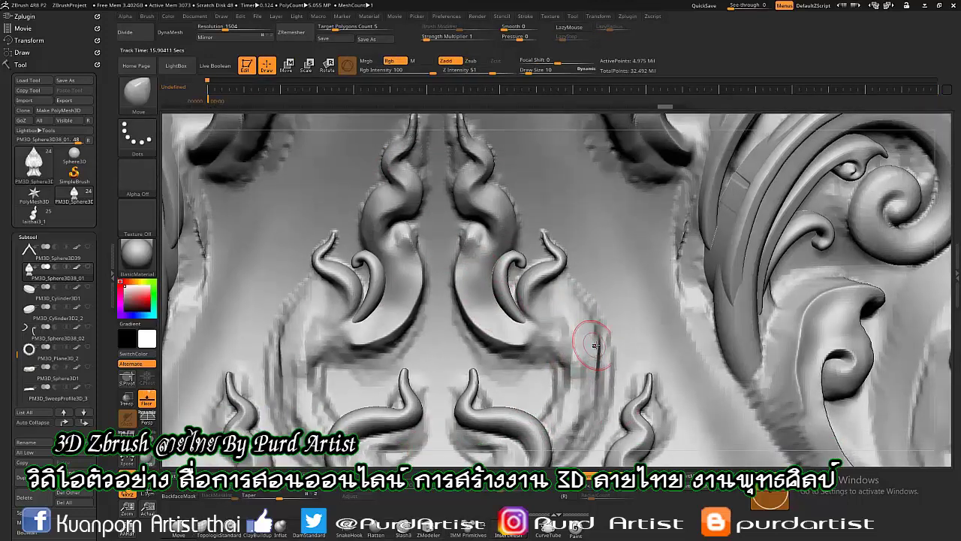
mouse_move(584, 333)
left_mouse_down("shift")
mouse_move(575, 318)
mouse_move(594, 323)
mouse_move(562, 328)
left_mouse_up("shift")
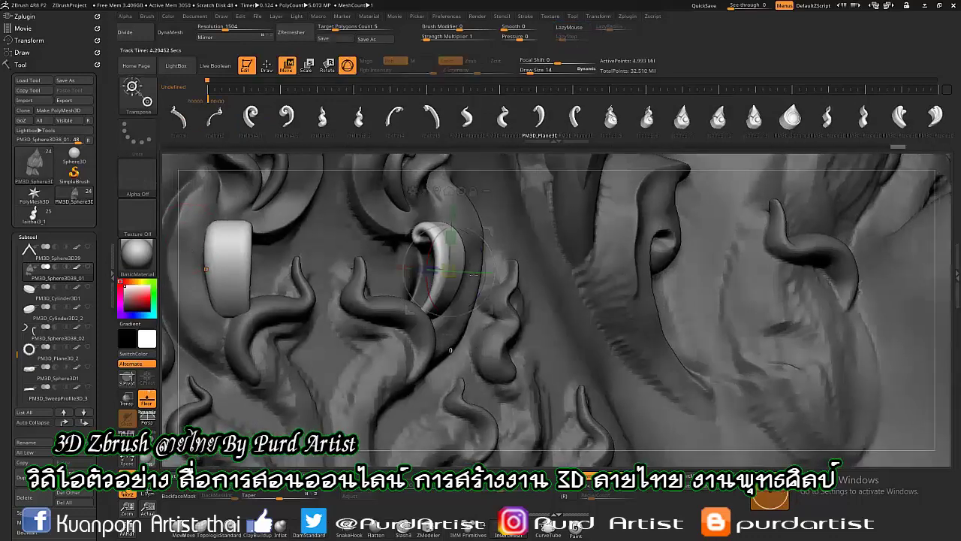
left_click_drag(473, 274, 448, 270)
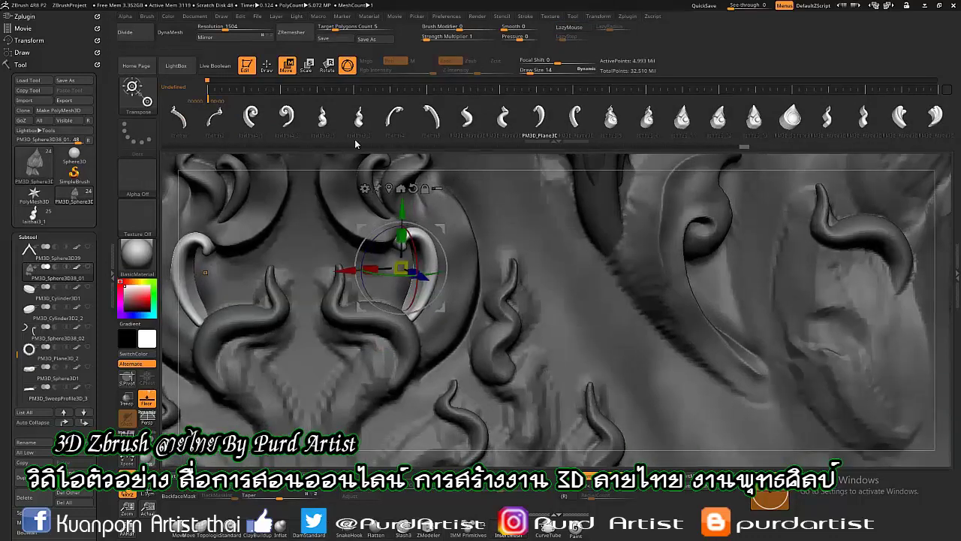
key("q")
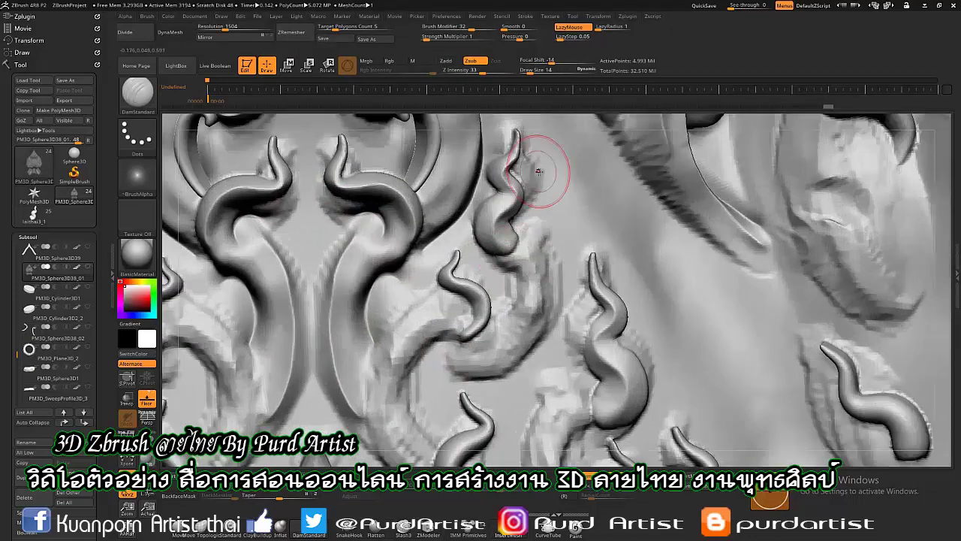
Step: Build up a new curved clay flame tongue with ClayBuildup
key("b")
key("c")
key("b")
left_click_drag(515, 247, 515, 353)
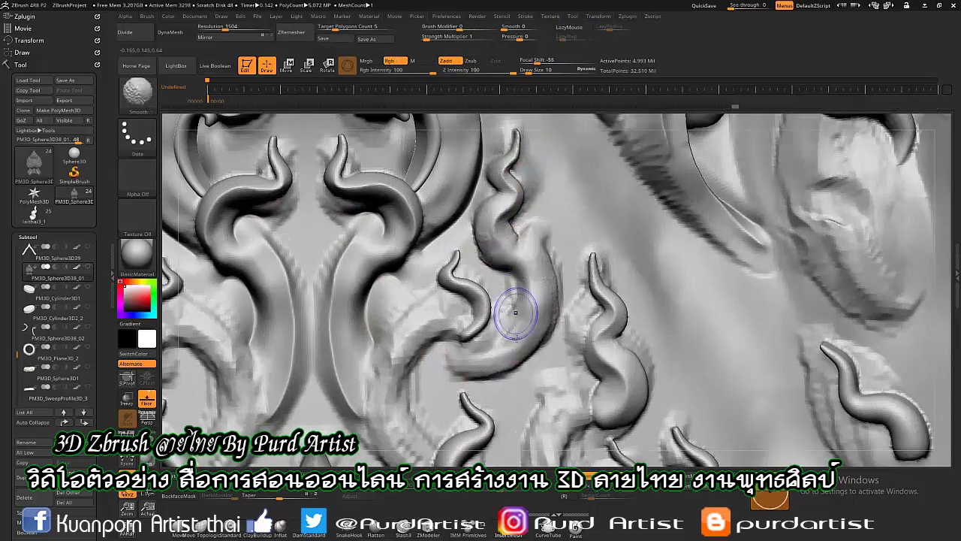
key("b")
key("d")
key("s")
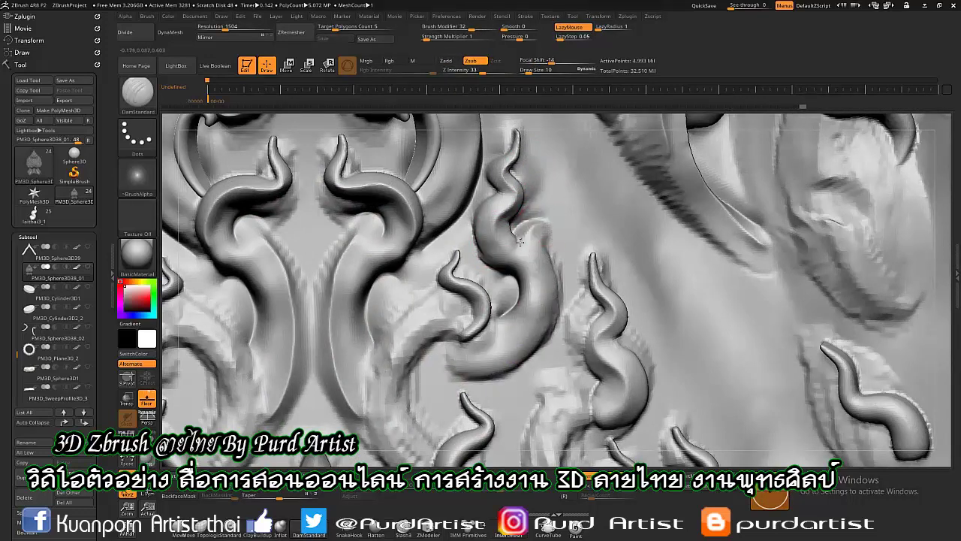
Step: Sculpt a mirrored curved clay stroke and carve DamStandard grooves along the flame tongue
key("b")
key("c")
key("b")
left_click_drag(429, 315, 397, 427)
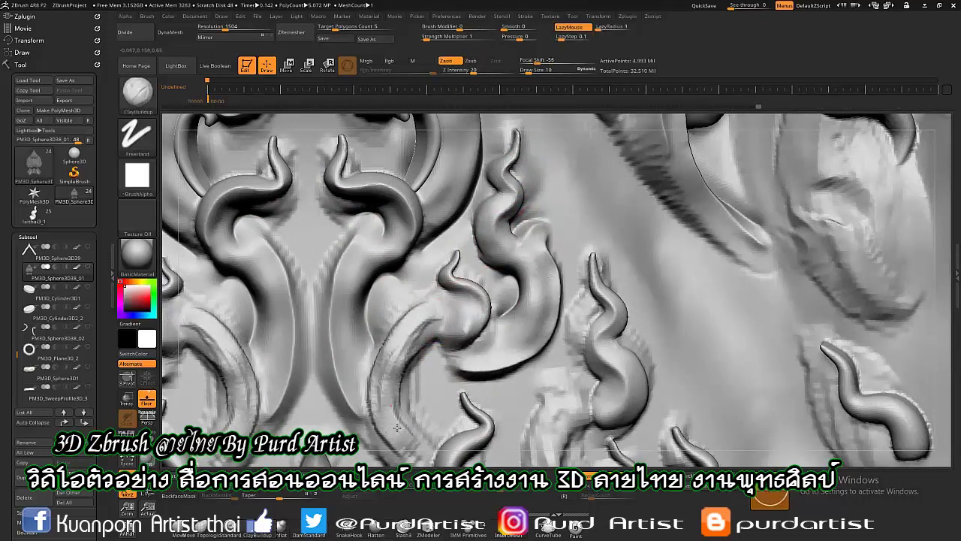
key("b")
key("d")
key("s")
left_click_drag(424, 304, 423, 389)
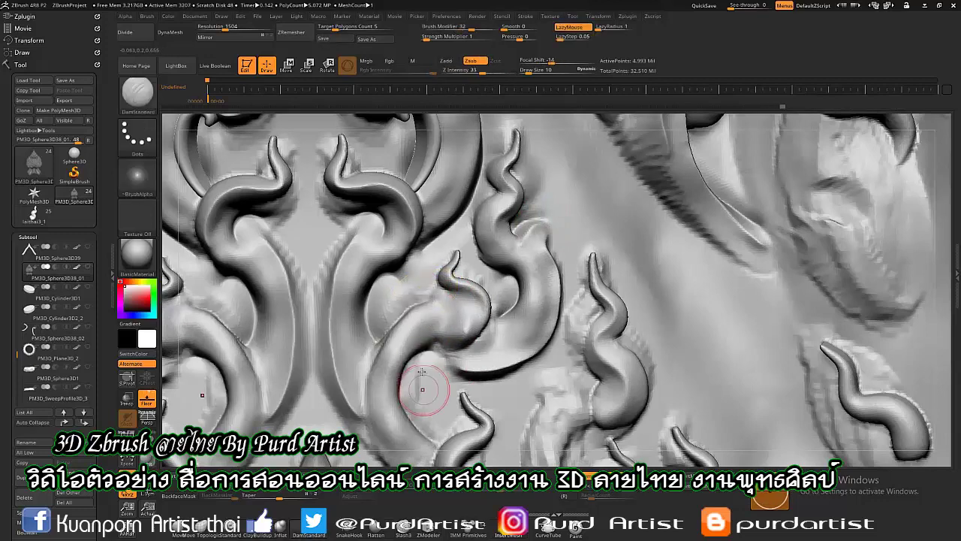
left_click_drag(379, 289, 323, 330)
left_click_drag(421, 346, 335, 255, "alt")
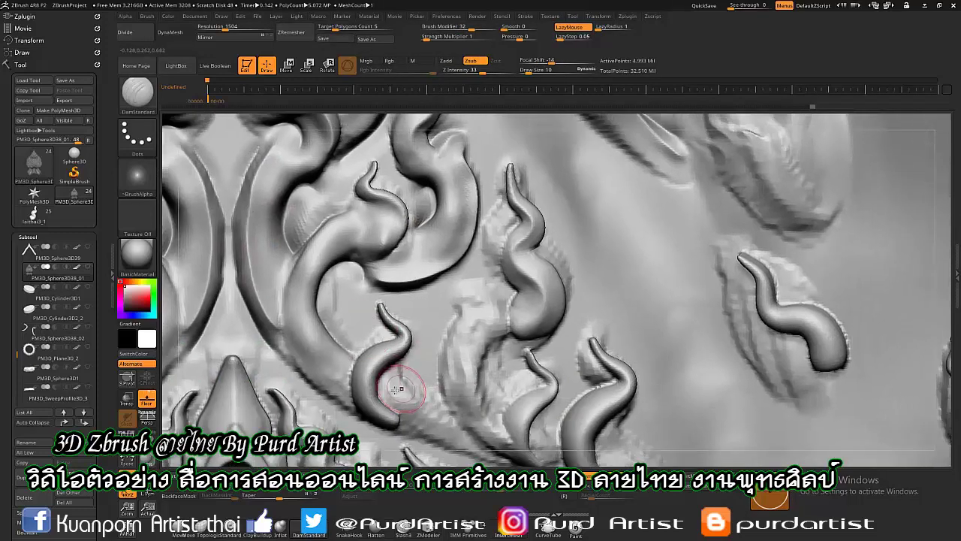
Step: Add another clay stroke on the flame and insert a spiral curl ornament
key("b")
key("c")
key("b")
mouse_move(390, 360)
left_mouse_down()
mouse_move(449, 432)
mouse_move(483, 311)
mouse_move(489, 336)
left_mouse_up()
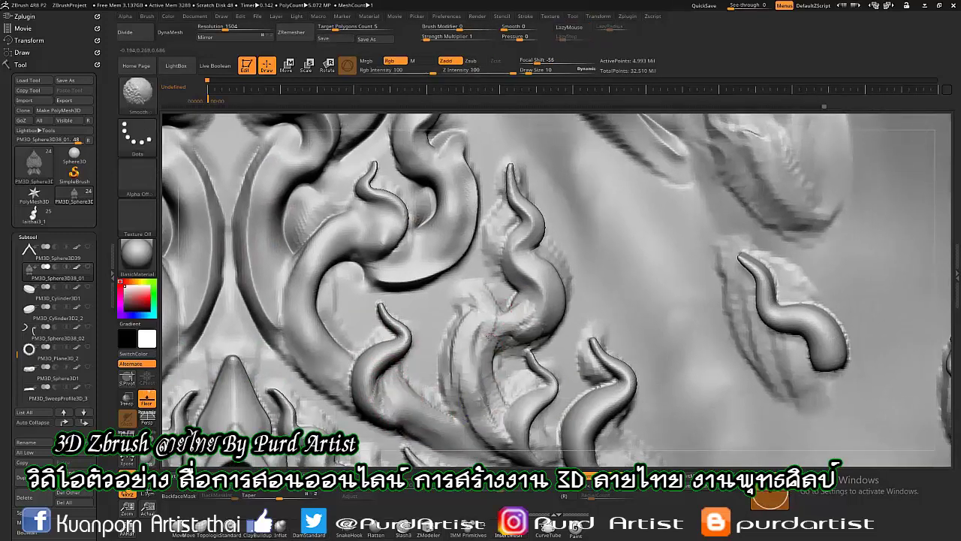
key("b")
key("d")
key("s")
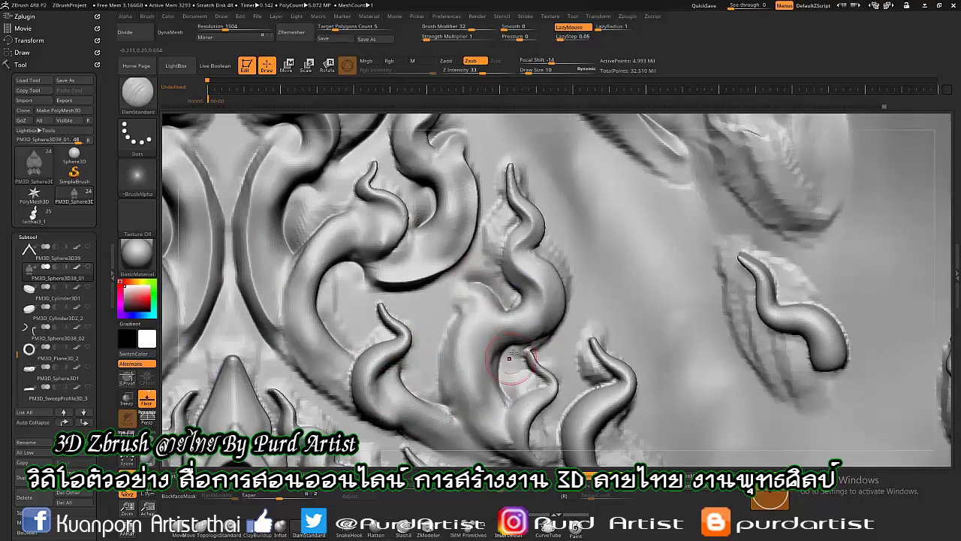
key("b")
key("c")
key("b")
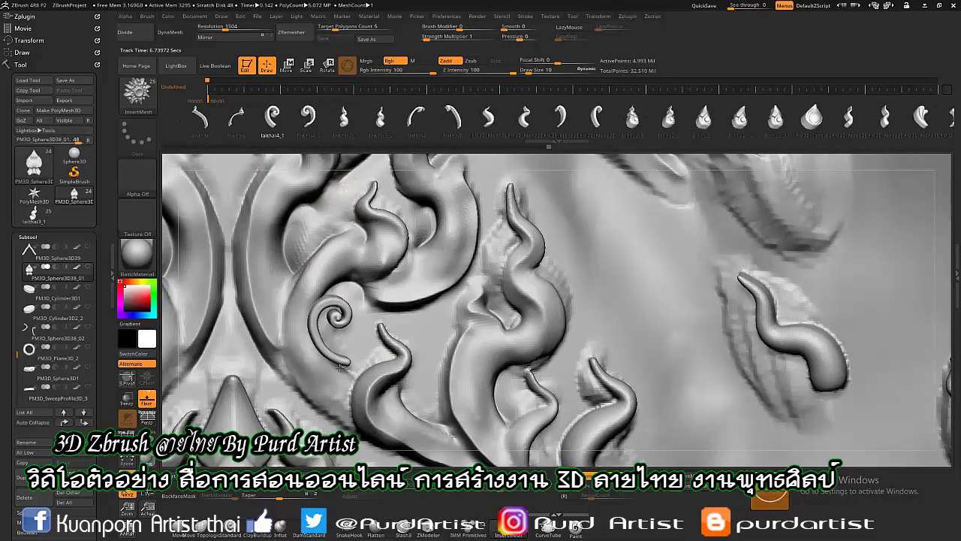
mouse_move(343, 323)
left_mouse_down()
mouse_move(319, 350)
mouse_move(295, 339)
mouse_move(353, 331)
left_mouse_up()
Step: Insert a horn-shaped kranok piece beside the spiral and shorten it with Transpose
key("q")
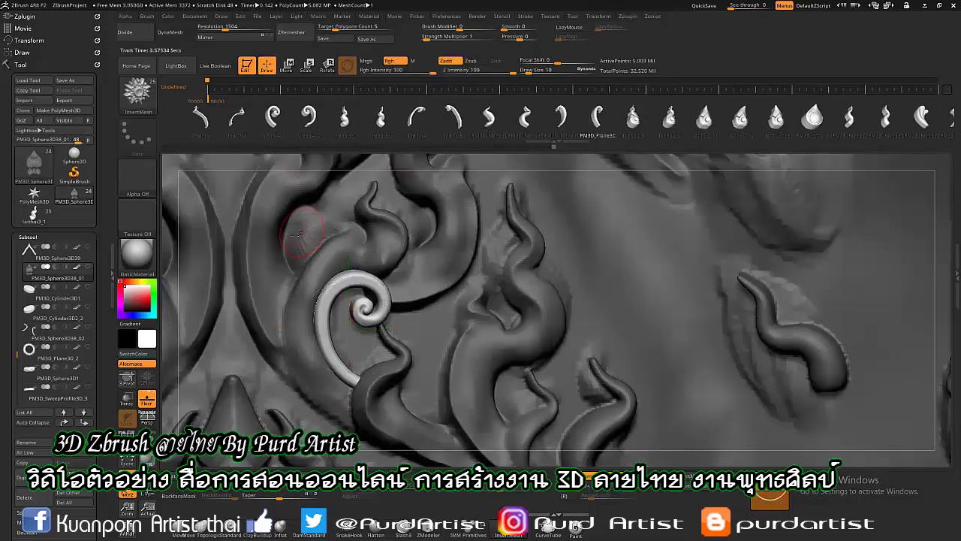
mouse_move(280, 259)
left_mouse_down()
mouse_move(284, 294)
mouse_move(299, 244)
left_mouse_up()
key("w")
right_click_drag(298, 243, 448, 201, "ctrl")
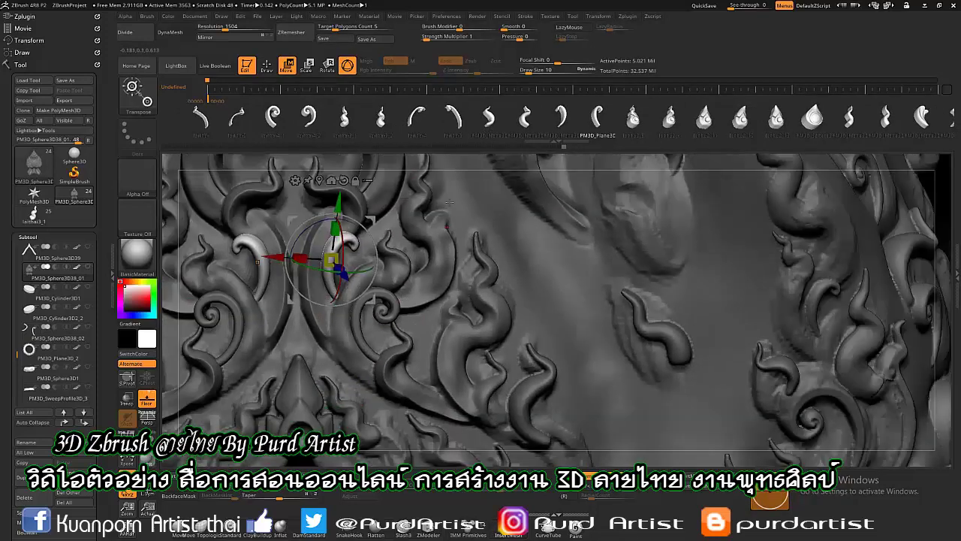
key("q")
key("w")
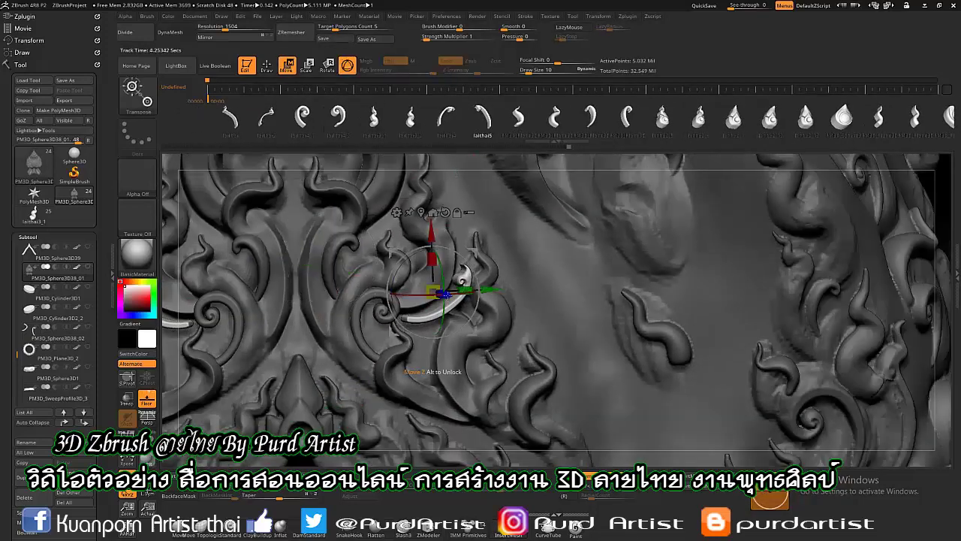
left_click_drag(425, 280, 426, 369)
right_click_drag(383, 319, 422, 274, "ctrl")
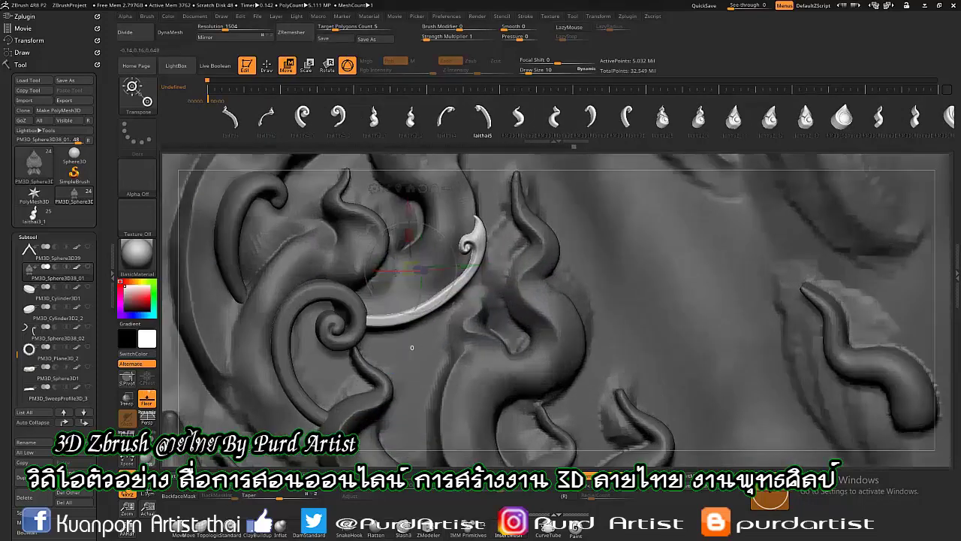
right_click_drag(365, 227, 335, 163, "ctrl")
Step: Insert two mirrored laithai4 horn ornaments and scale them down
key("q")
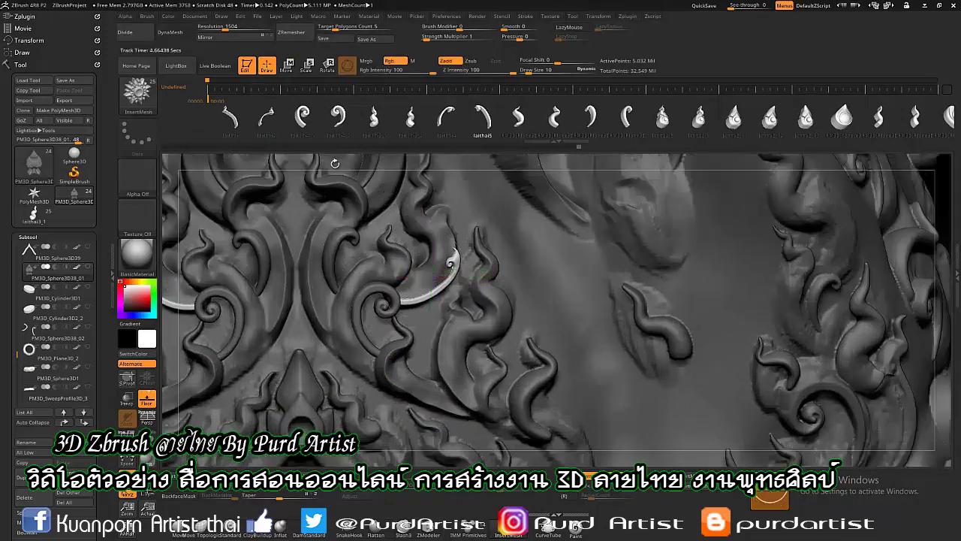
left_click(446, 116)
left_click_drag(323, 315, 323, 270)
key("w")
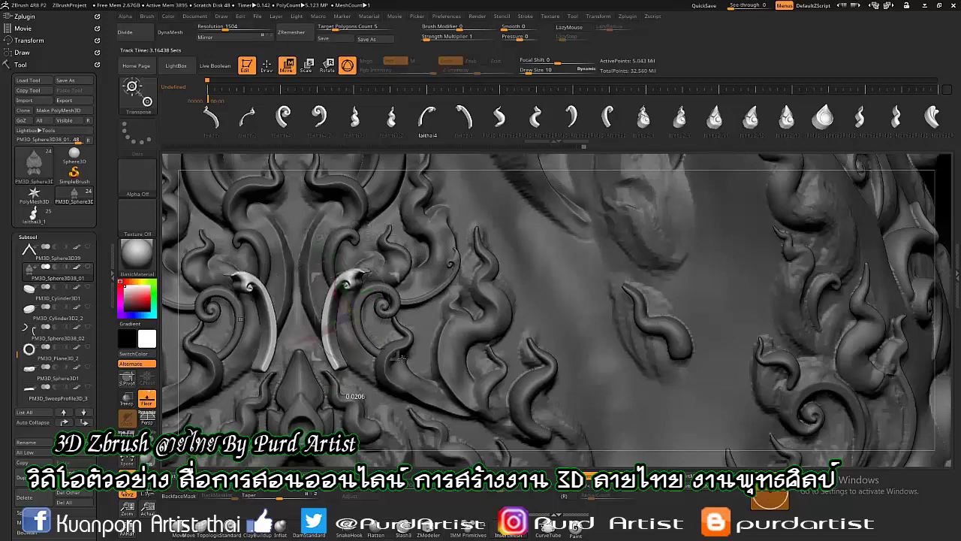
left_click_drag(353, 308, 340, 340)
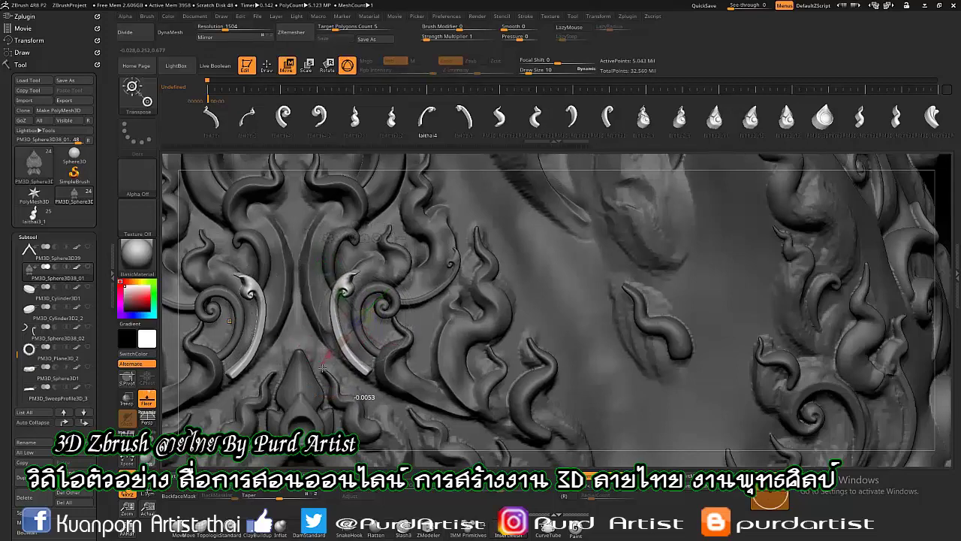
right_click_drag(361, 323, 353, 285, "ctrl")
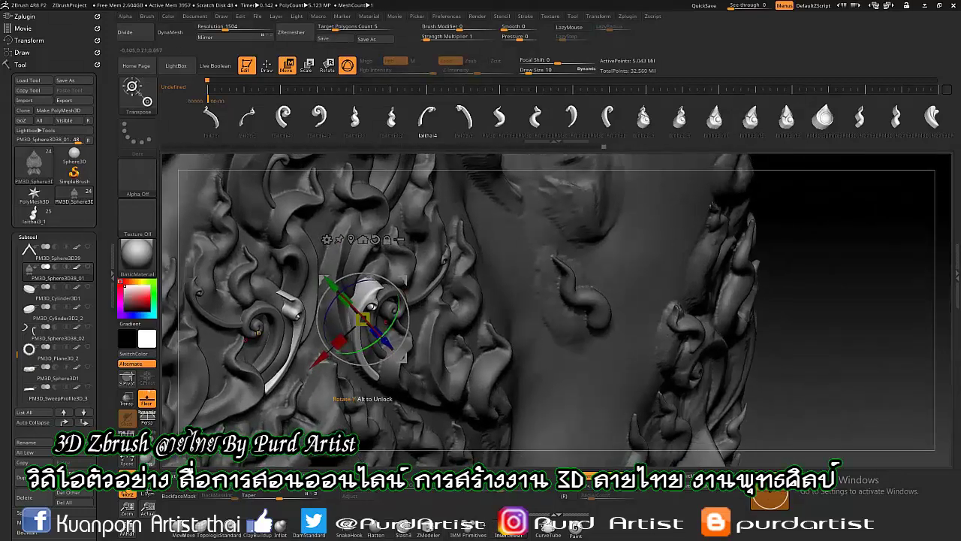
key("q")
Step: Push the horn ornament into shape with the Move brush and reposition it
right_click_drag(316, 316, 277, 339, "alt")
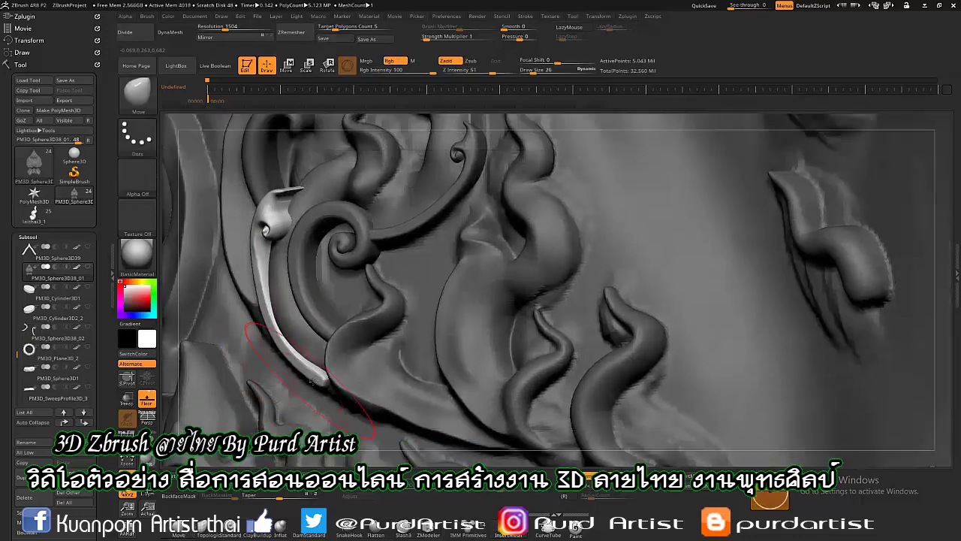
mouse_move(266, 210)
right_mouse_down("ctrl")
mouse_move(321, 321)
mouse_move(387, 357)
right_mouse_up("ctrl")
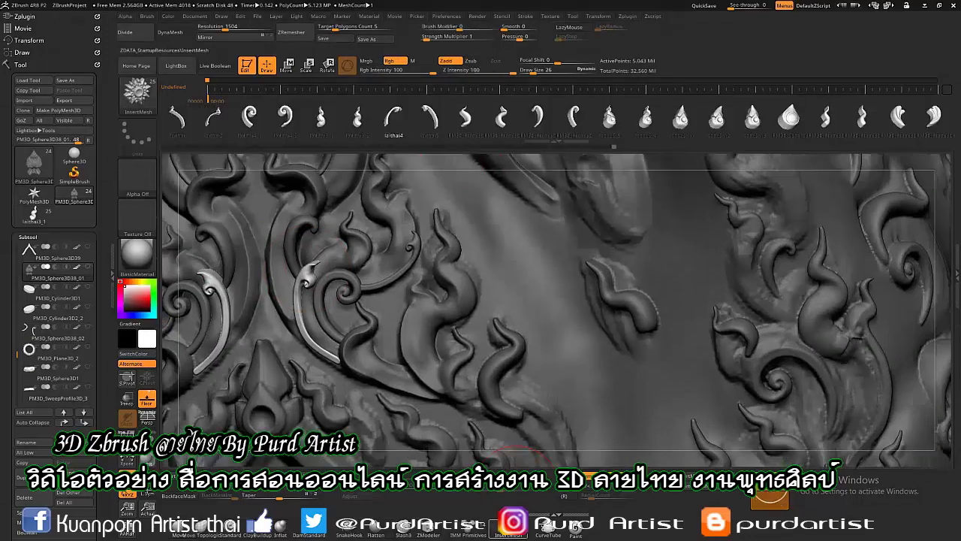
key("w")
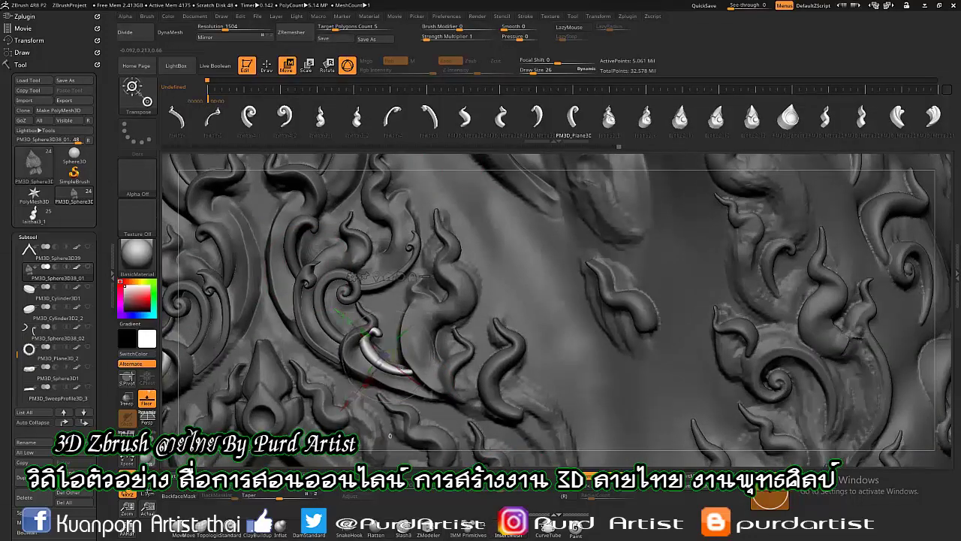
mouse_move(413, 379)
right_mouse_down()
mouse_move(365, 355)
mouse_move(379, 361)
mouse_move(380, 234)
mouse_move(434, 280)
mouse_move(500, 386)
right_mouse_up()
key("q")
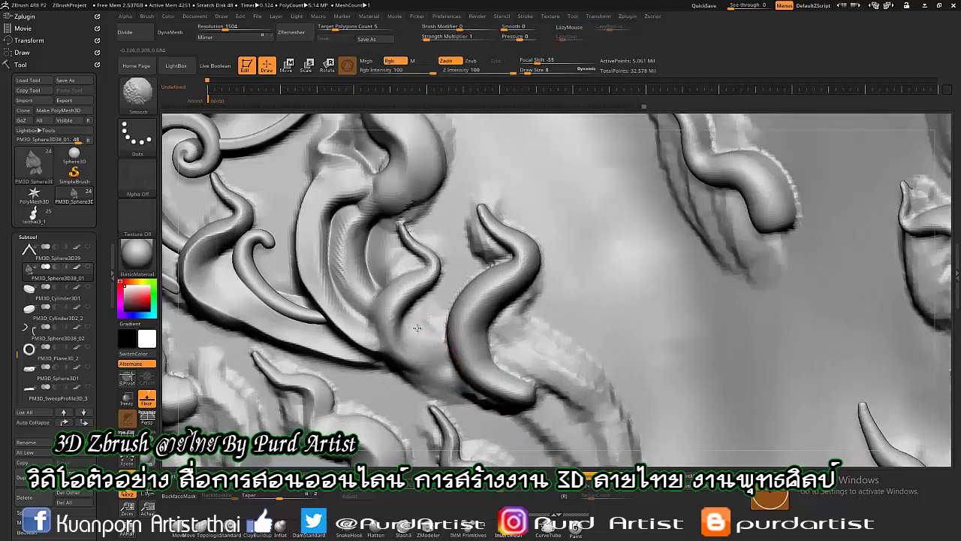
Step: Build up clay along the flame ridge, alternating ClayBuildup and DamStandard
right_click_drag(426, 283, 342, 253)
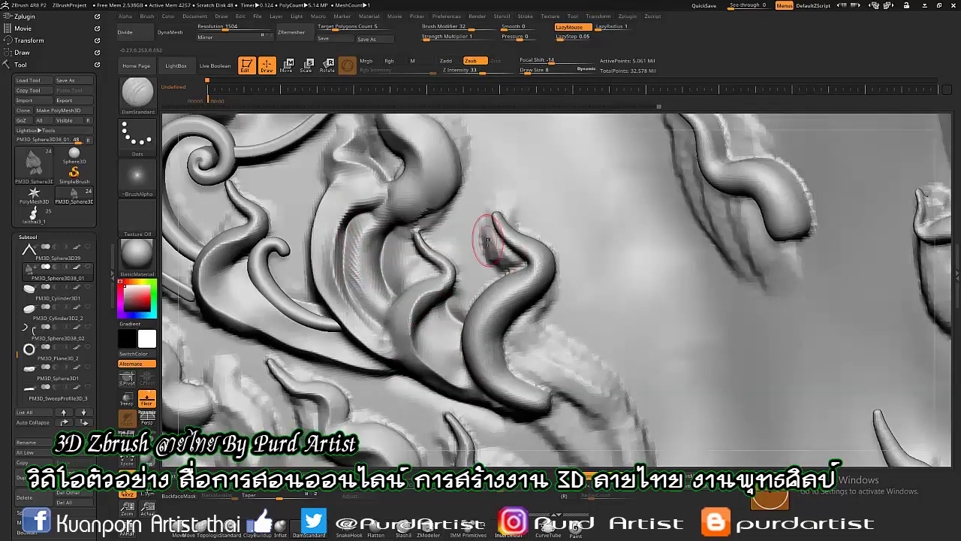
key("b")
key("c")
key("b")
mouse_move(488, 241)
right_mouse_down()
mouse_move(489, 207)
mouse_move(476, 189)
mouse_move(549, 383)
right_mouse_up()
key("b")
key("d")
key("s")
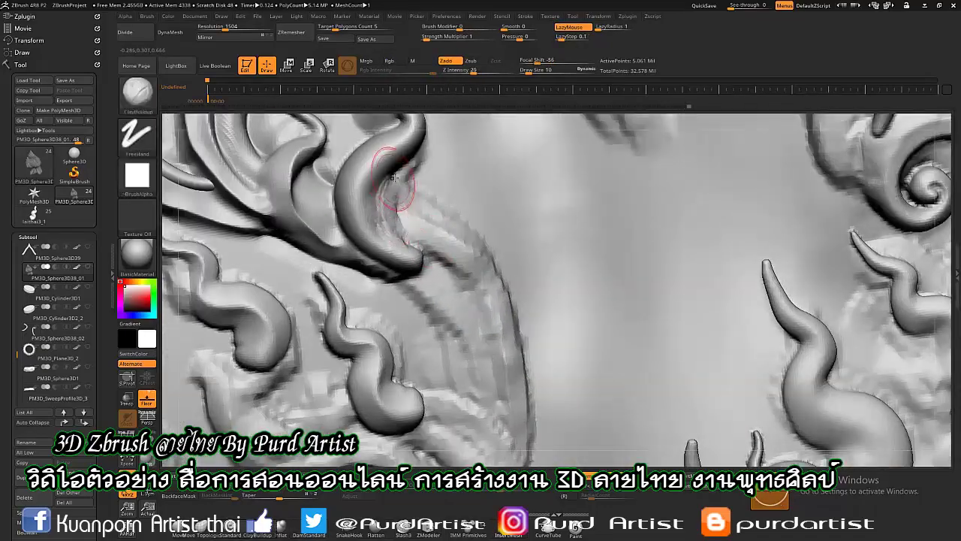
mouse_move(386, 188)
left_mouse_down()
mouse_move(450, 275)
mouse_move(392, 217)
left_mouse_up()
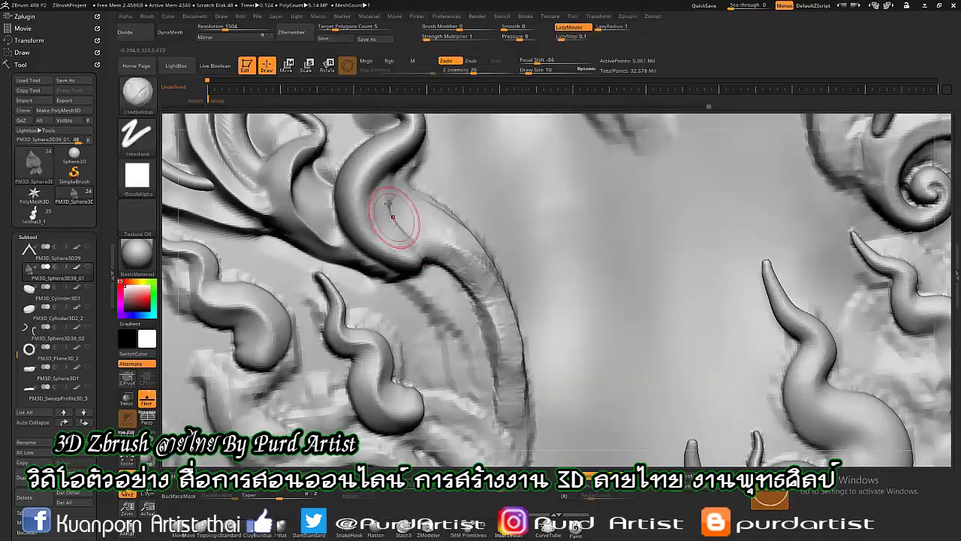
key("b")
key("d")
key("s")
mouse_move(392, 216)
right_mouse_down()
mouse_move(468, 326)
mouse_move(425, 282)
right_mouse_up()
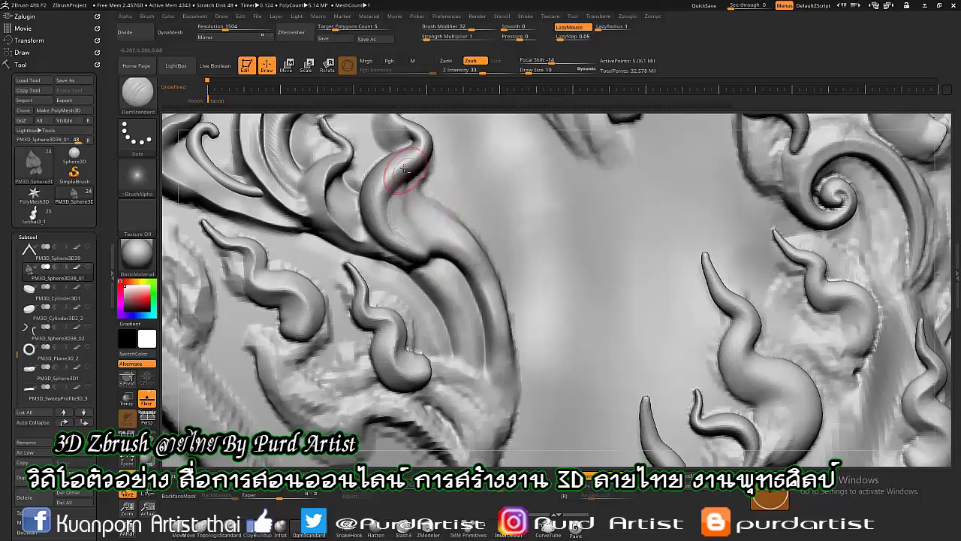
Step: Enlarge the brush, smooth the bulges around the curl, and carve a groove into it
key("bracketright")
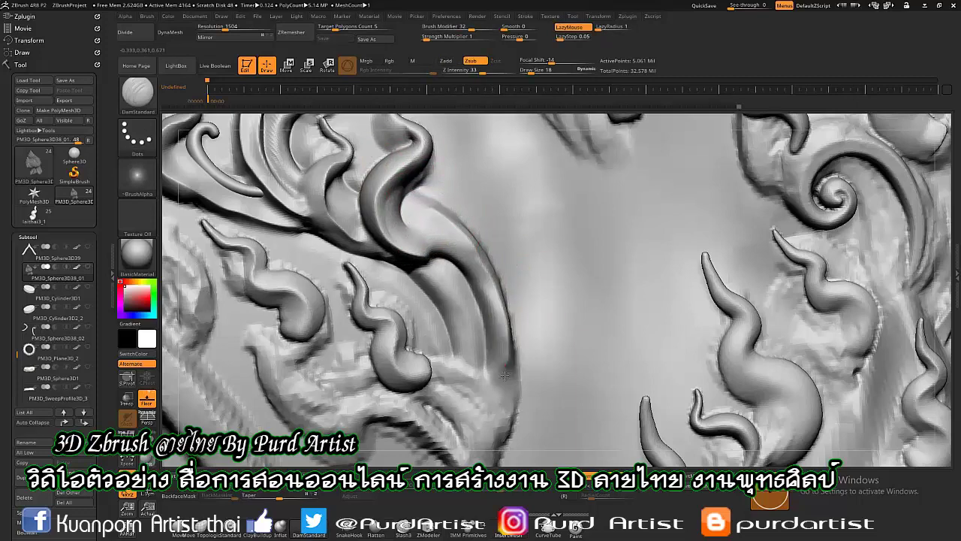
right_click_drag(515, 301, 520, 267)
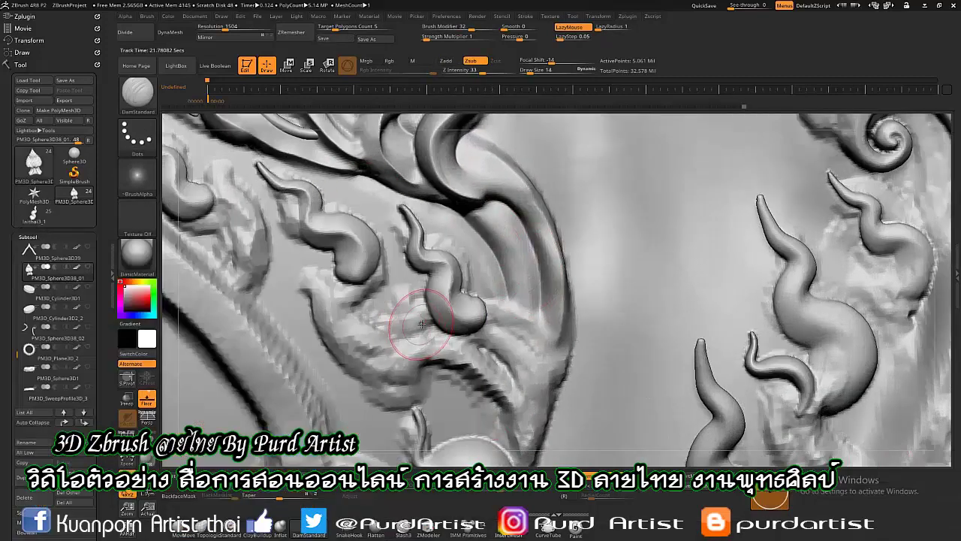
left_click_drag(350, 324, 353, 301, "shift")
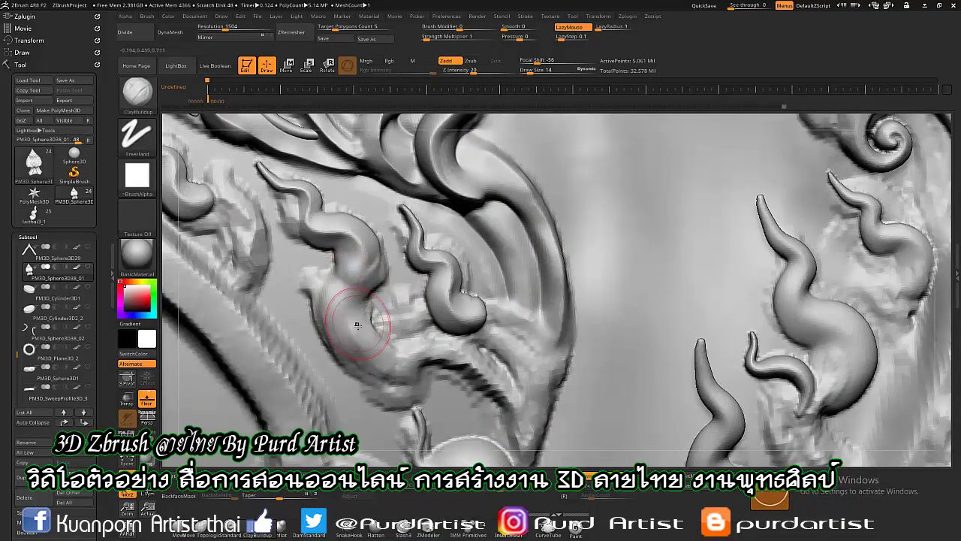
mouse_move(450, 323)
left_mouse_down("shift")
mouse_move(504, 333)
mouse_move(517, 344)
mouse_move(515, 365)
mouse_move(397, 328)
left_mouse_up("shift")
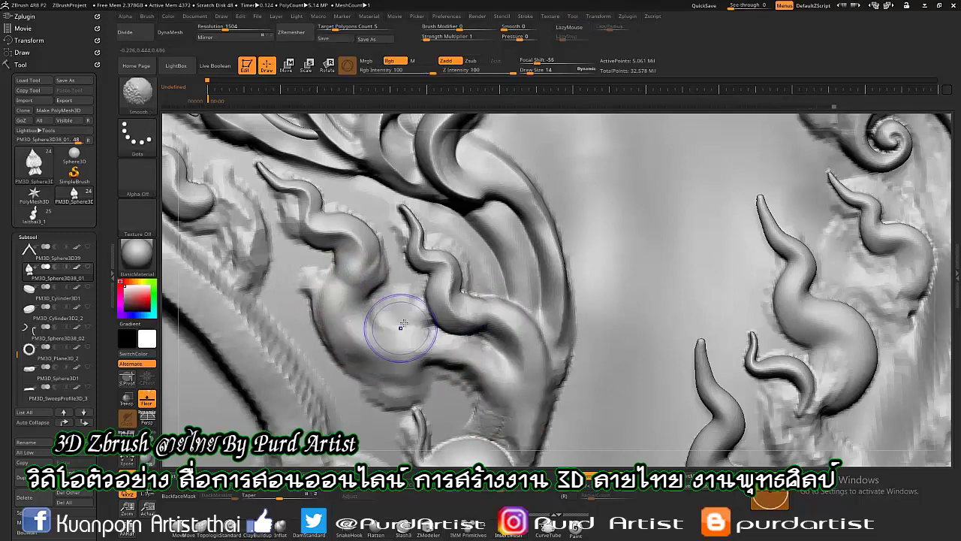
mouse_move(397, 329)
right_mouse_down()
mouse_move(446, 387)
mouse_move(453, 331)
right_mouse_up()
left_click_drag(454, 330, 408, 290, "shift")
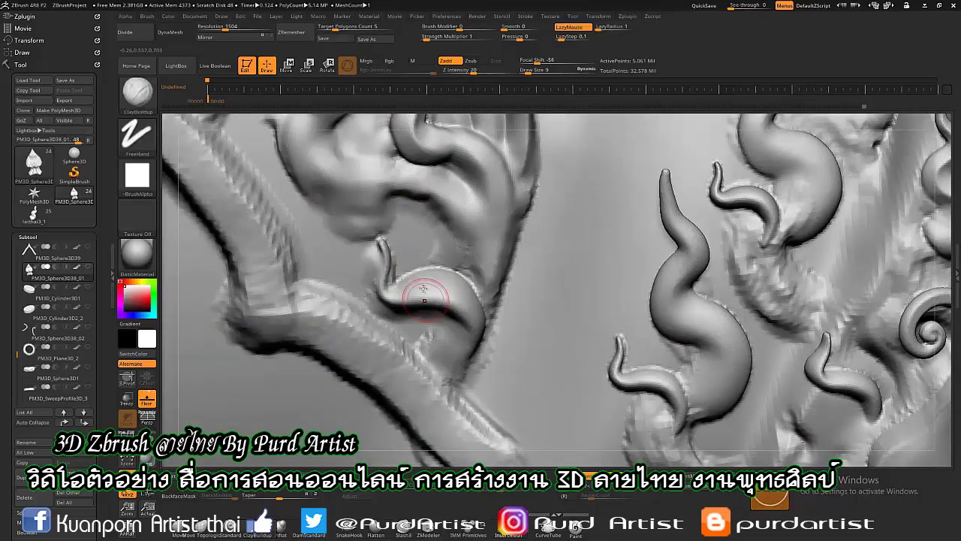
right_click_drag(338, 225, 285, 181)
left_click_drag(353, 242, 417, 280)
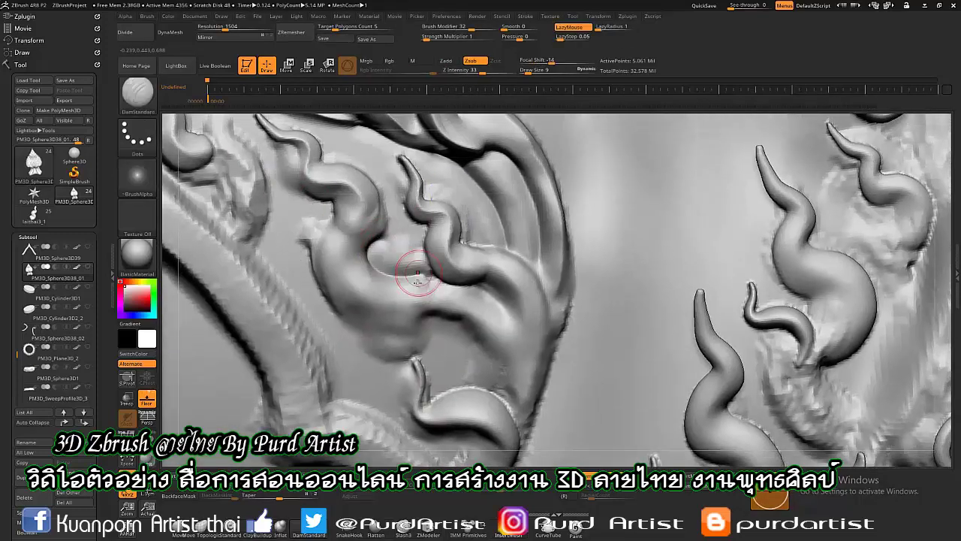
left_click_drag(304, 217, 323, 240, "shift")
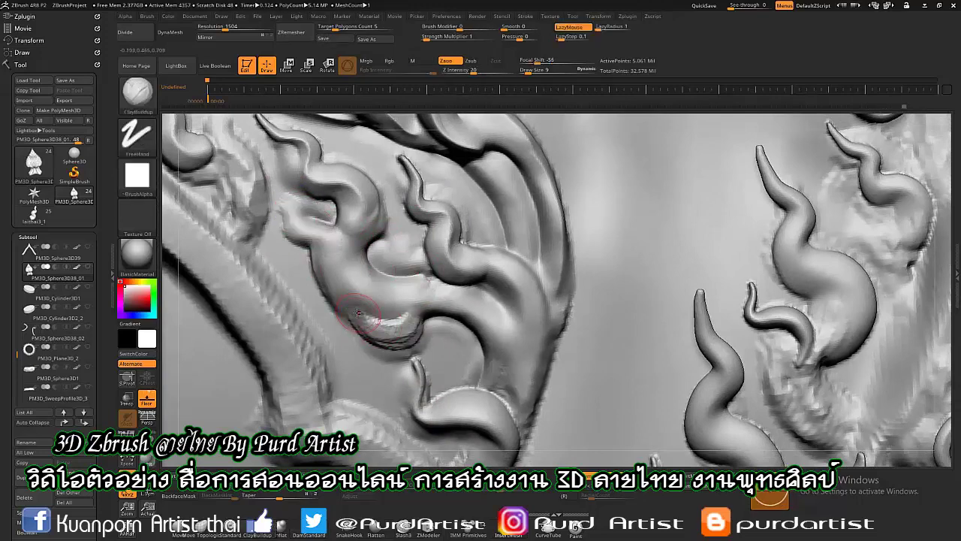
Step: Reshape the base of the flame curl with ClayBuildup and DamStandard
key("b")
key("c")
key("b")
key("b")
key("d")
key("s")
left_click_drag(301, 205, 315, 246, "shift")
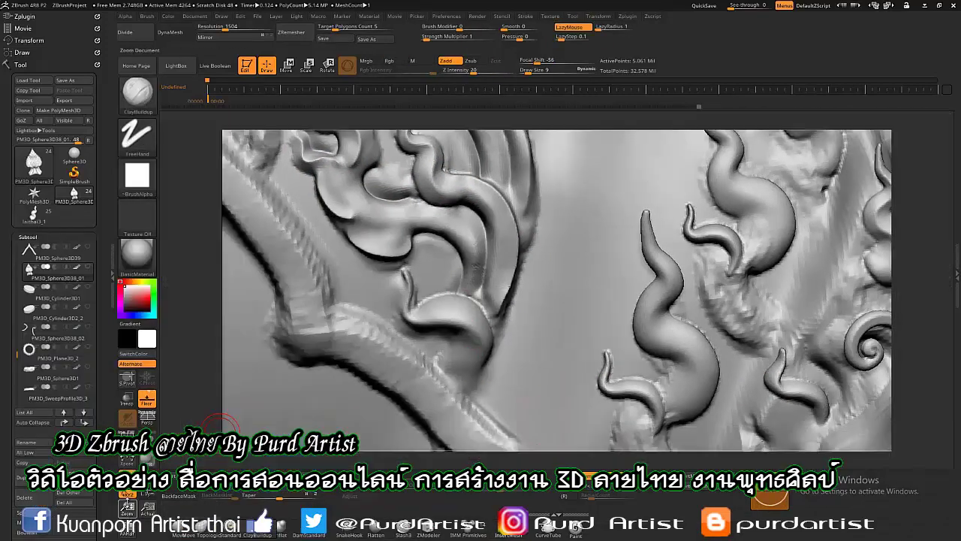
left_click_drag(195, 281, 193, 245)
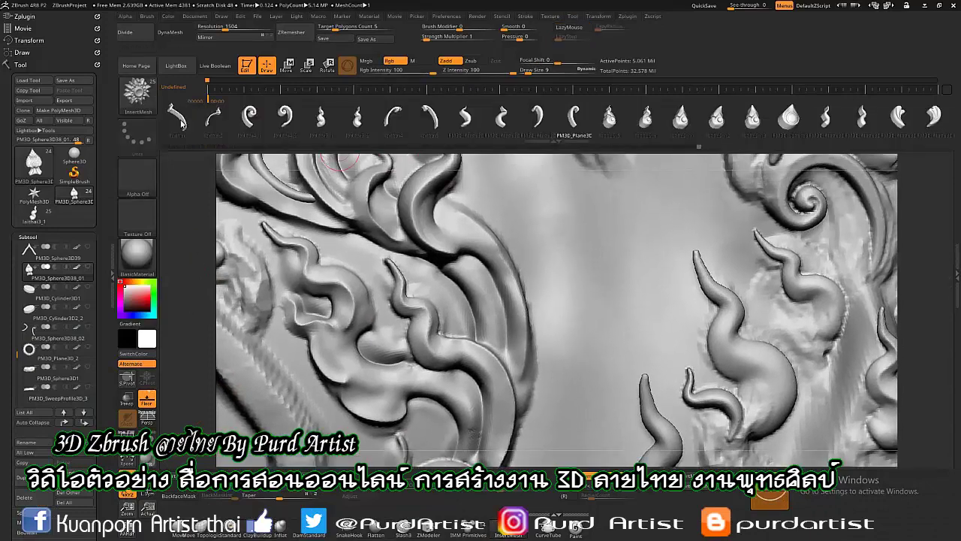
Step: Insert a curved flame piece and a curved horn piece, positioning each with the gizmo
left_click_drag(539, 276, 530, 350)
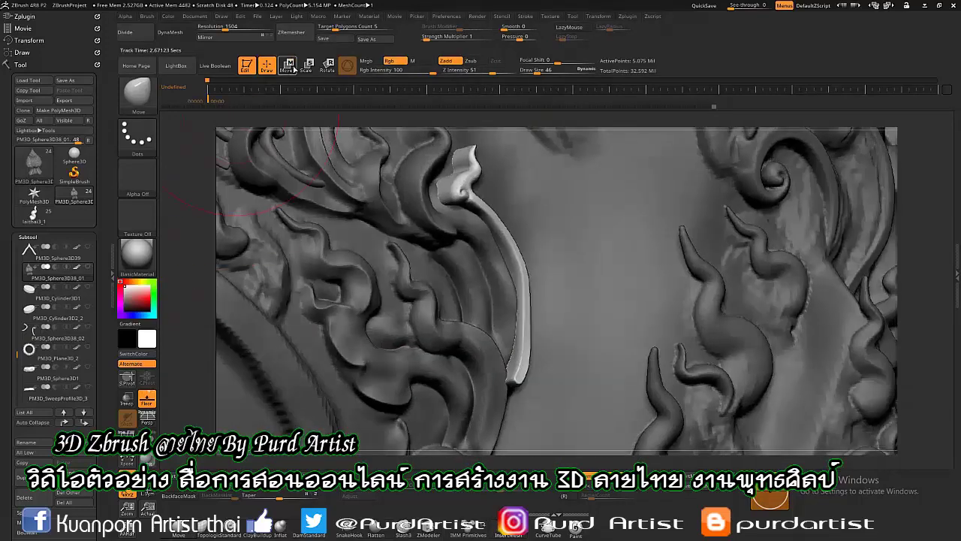
key("w")
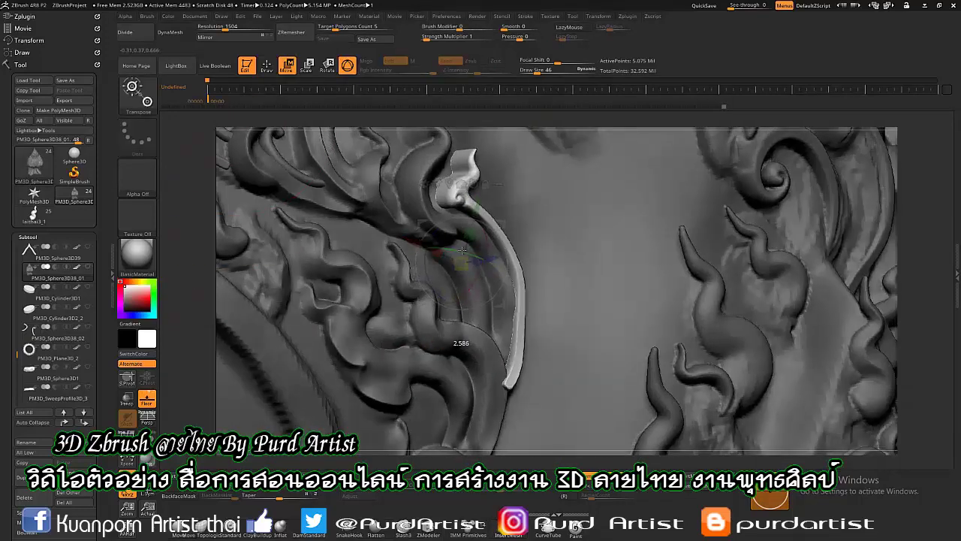
key("q")
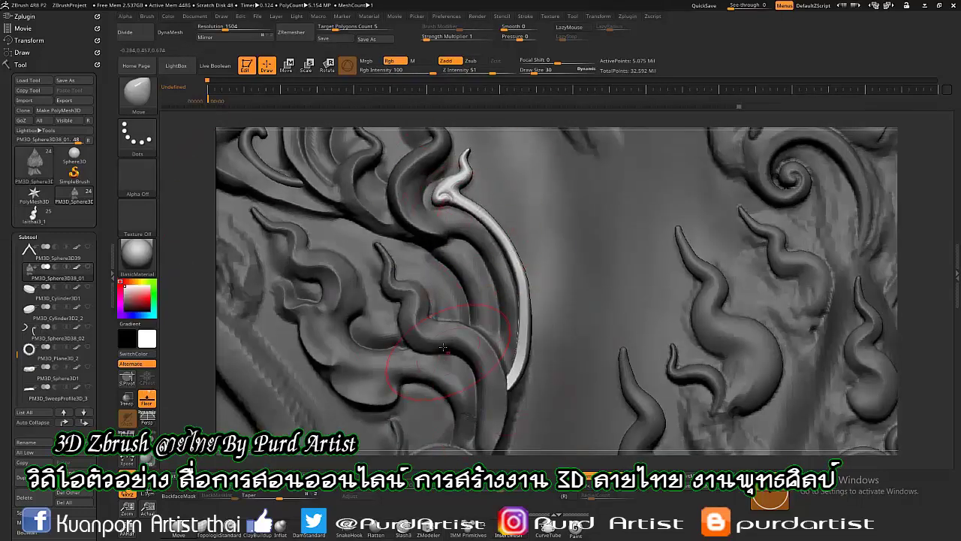
key("b")
key("i")
key("m")
left_click(546, 112)
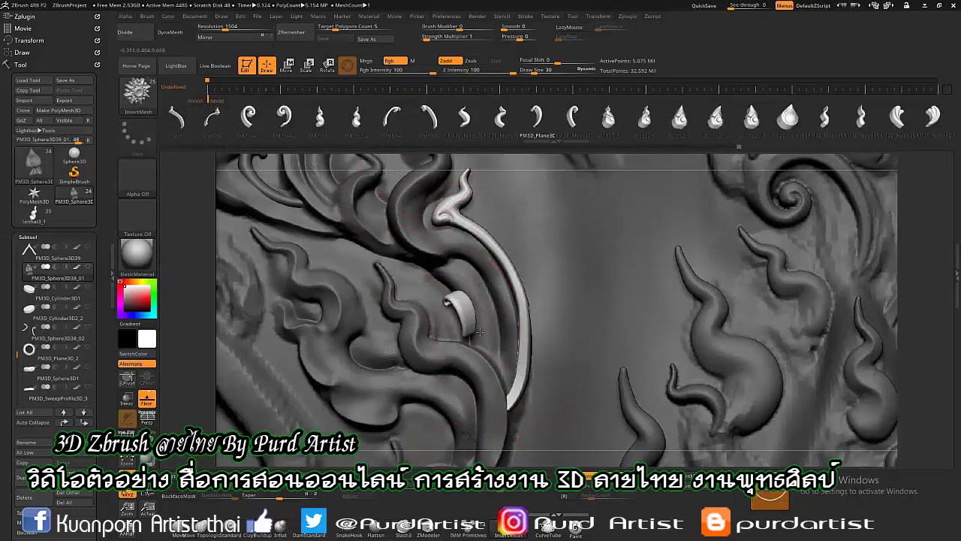
mouse_move(459, 279)
left_mouse_down()
mouse_move(514, 299)
mouse_move(481, 331)
left_mouse_up()
key("w")
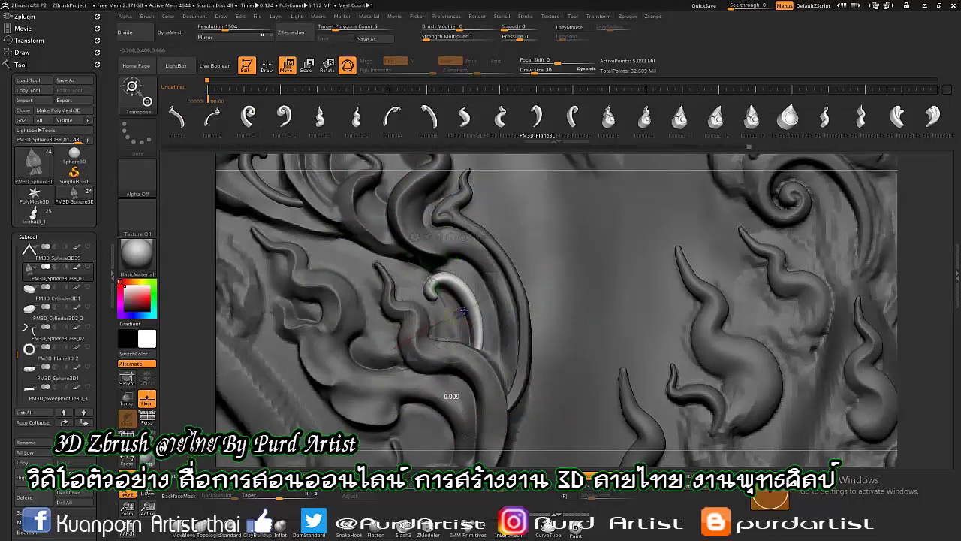
left_click(428, 116)
key("q")
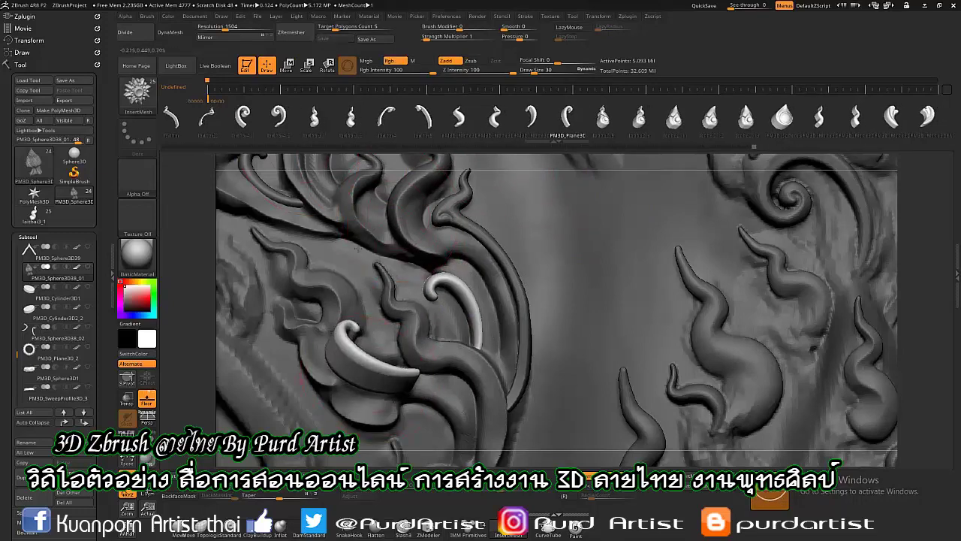
Step: Insert another horn piece on the flame and rotate it into place
left_click_drag(353, 338, 389, 457)
key("w")
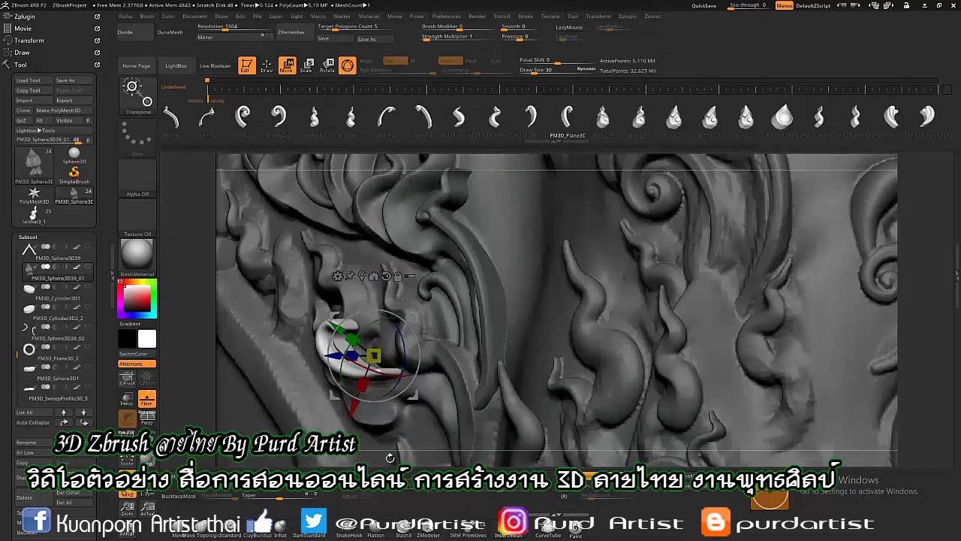
left_click_drag(406, 375, 391, 353)
left_click_drag(525, 421, 570, 390)
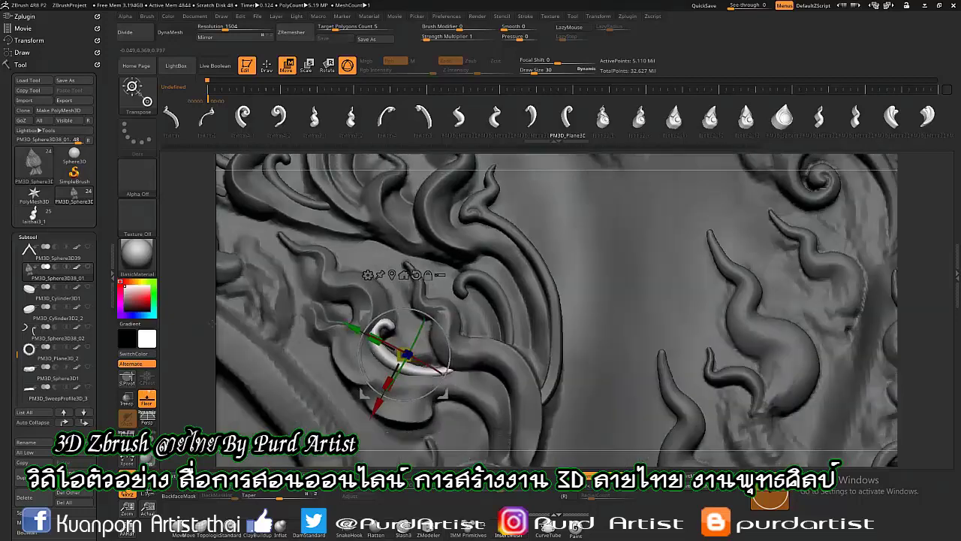
left_click(267, 66)
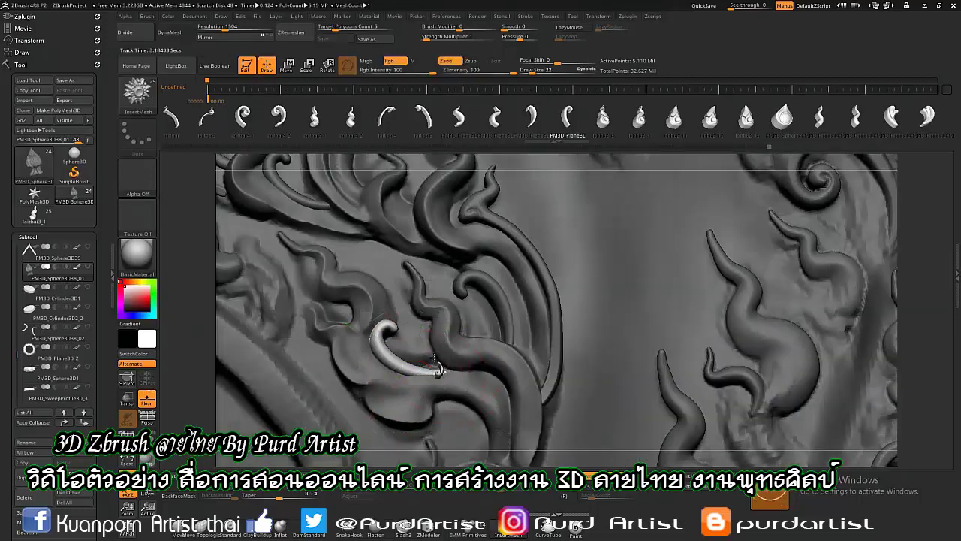
key("b")
key("m")
key("v")
Step: Insert the laithai5 curl, shift it left, and rotate it along the flame curve
key("b")
key("i")
key("m")
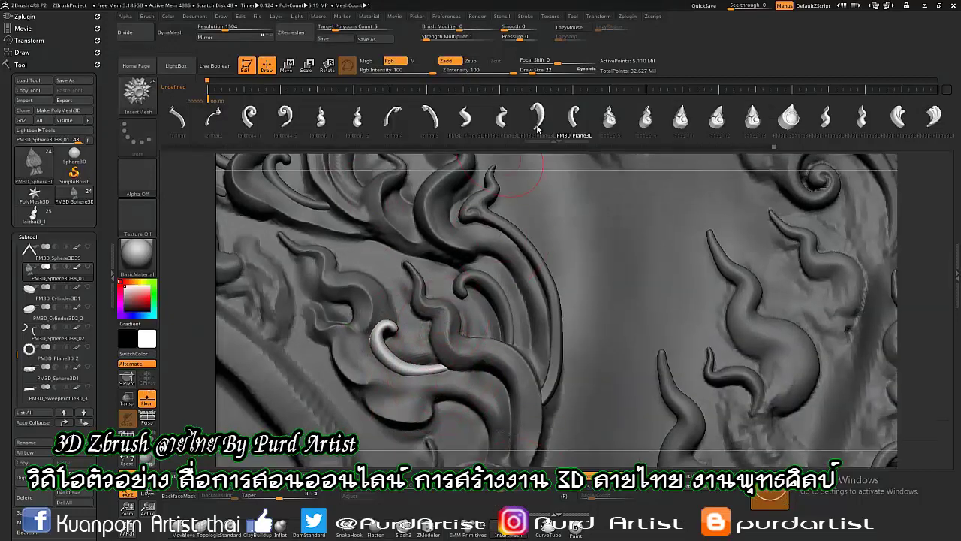
left_click(428, 116)
left_click_drag(582, 353, 590, 263)
key("w")
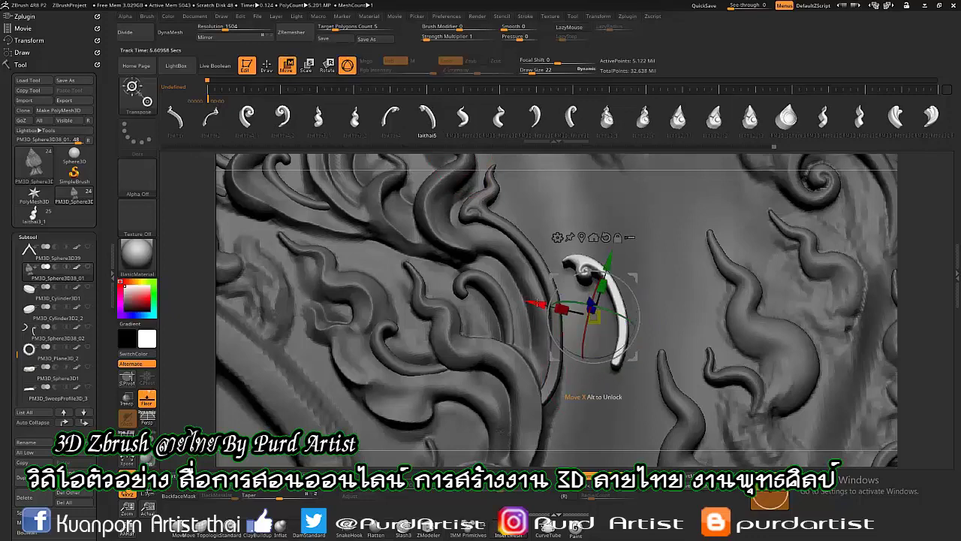
left_click_drag(578, 308, 526, 297)
left_click_drag(525, 347, 522, 421)
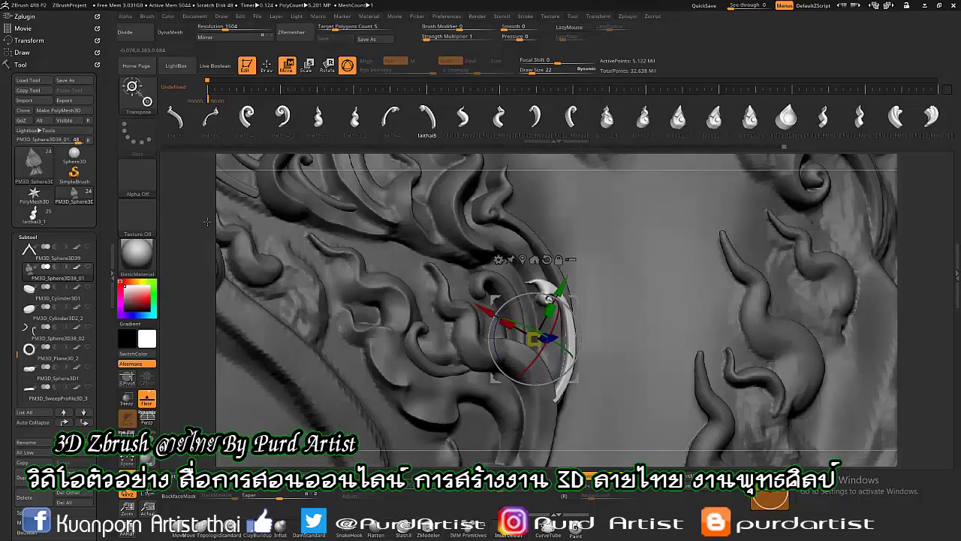
mouse_move(564, 359)
left_mouse_down()
mouse_move(579, 331)
mouse_move(586, 340)
left_mouse_up()
key("q")
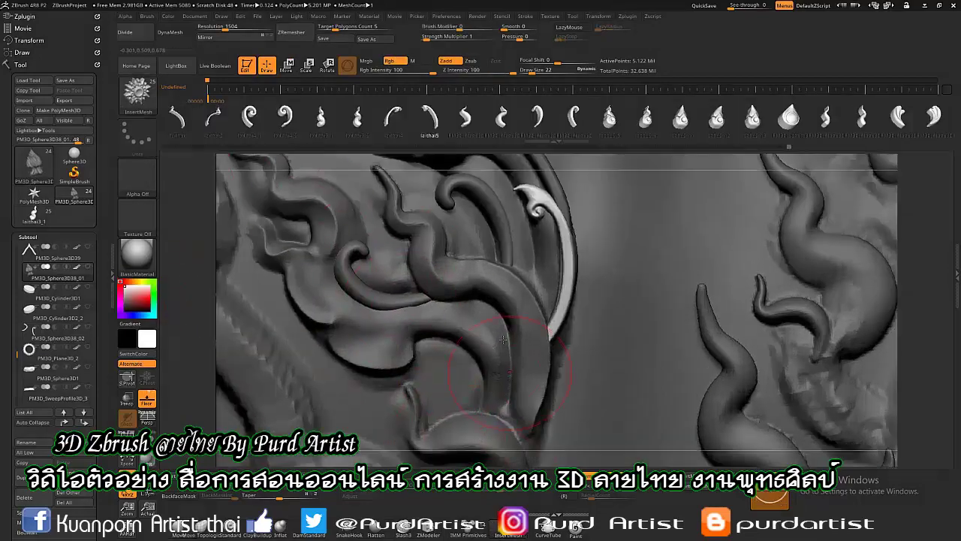
Step: Insert a spiral ornament at the base of the flame tongue
mouse_move(421, 394)
left_mouse_down()
mouse_move(451, 409)
mouse_move(430, 272)
left_mouse_up()
key("w")
key("q")
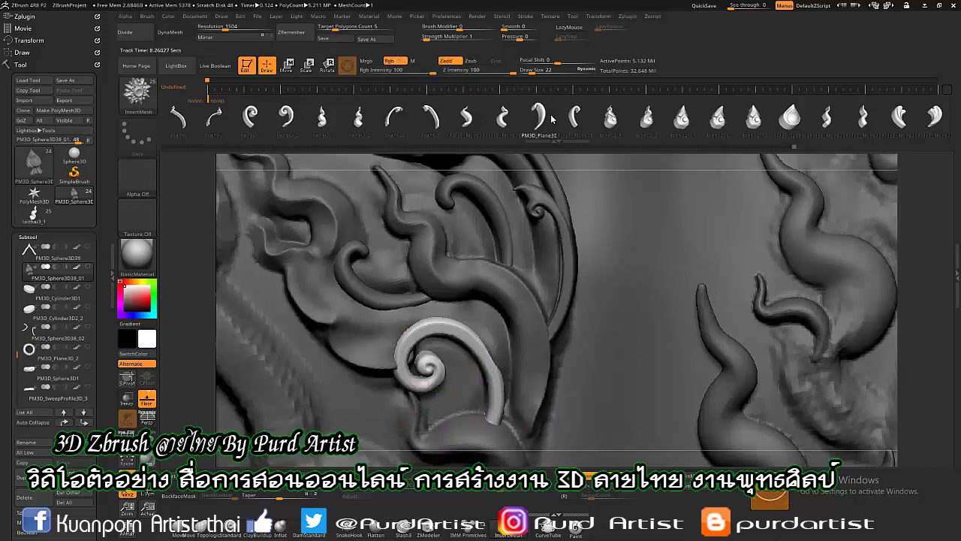
left_click_drag(188, 300, 443, 323)
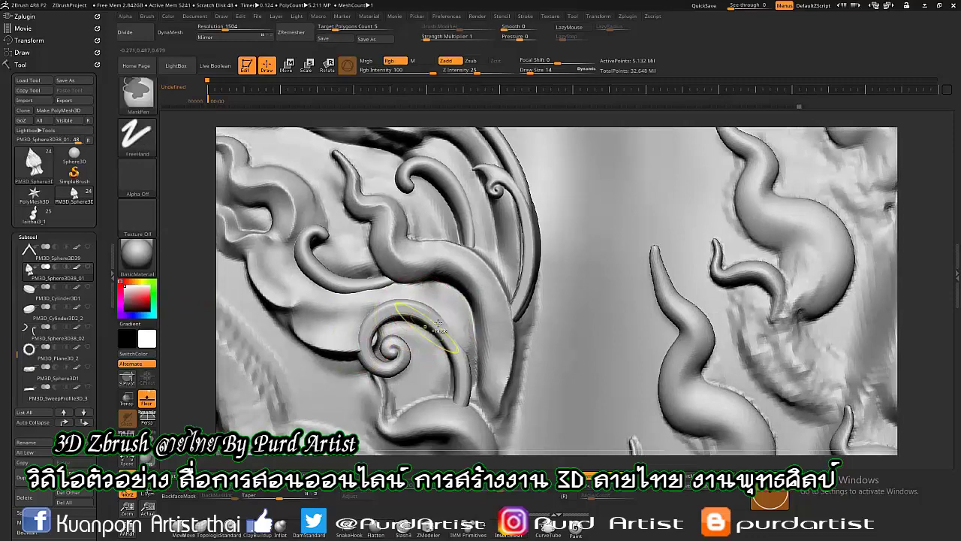
Step: Mask the spiral ornament and adjust the nearby curl piece with the gizmo
left_click(438, 323, "ctrl")
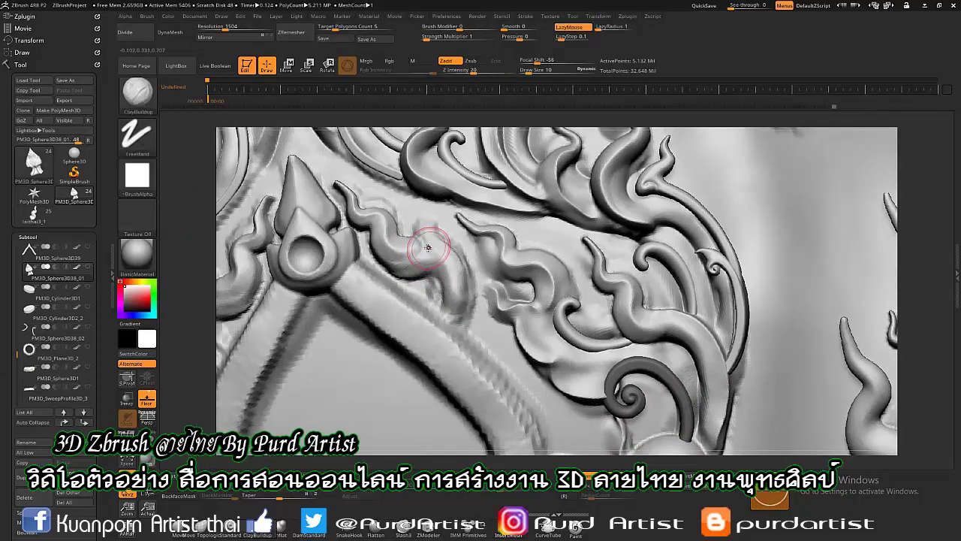
left_click_drag(417, 222, 422, 266)
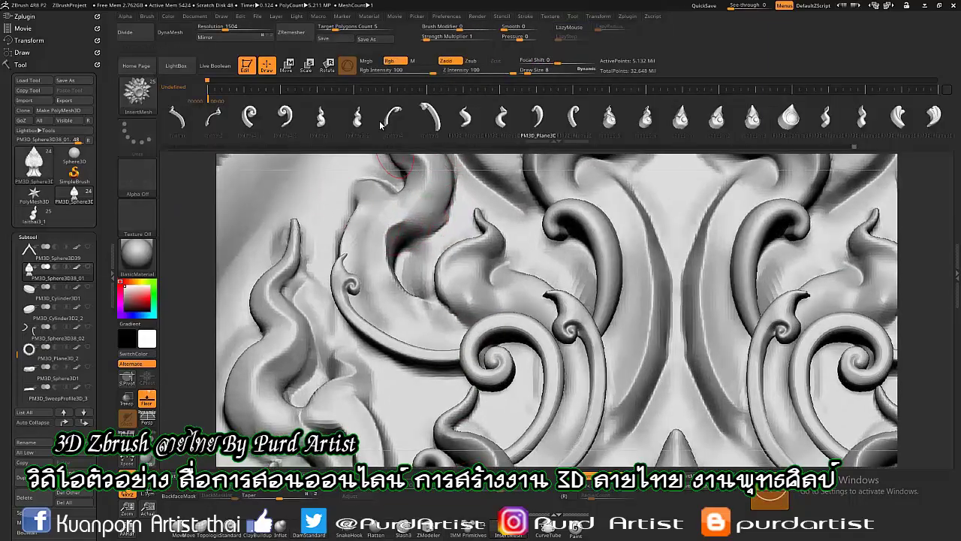
key("w")
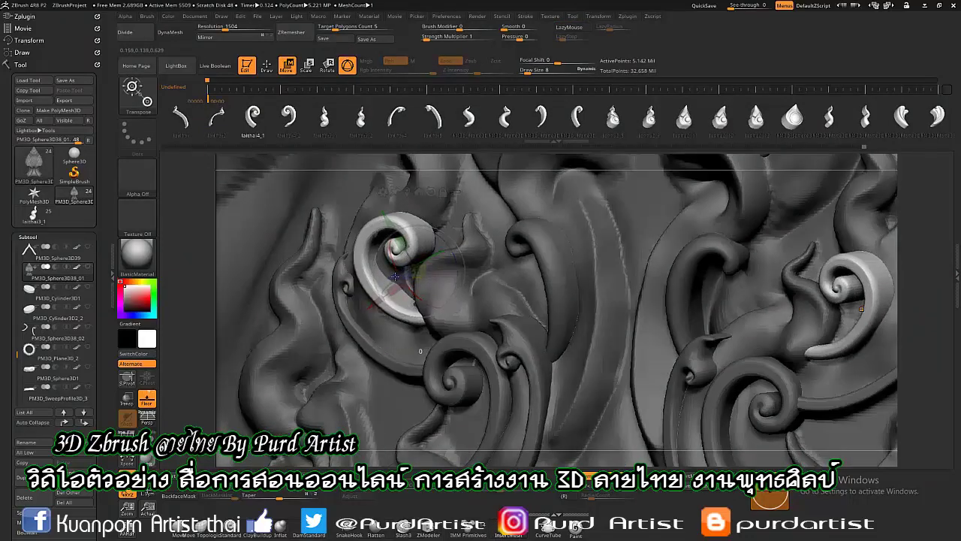
left_click_drag(862, 308, 938, 314)
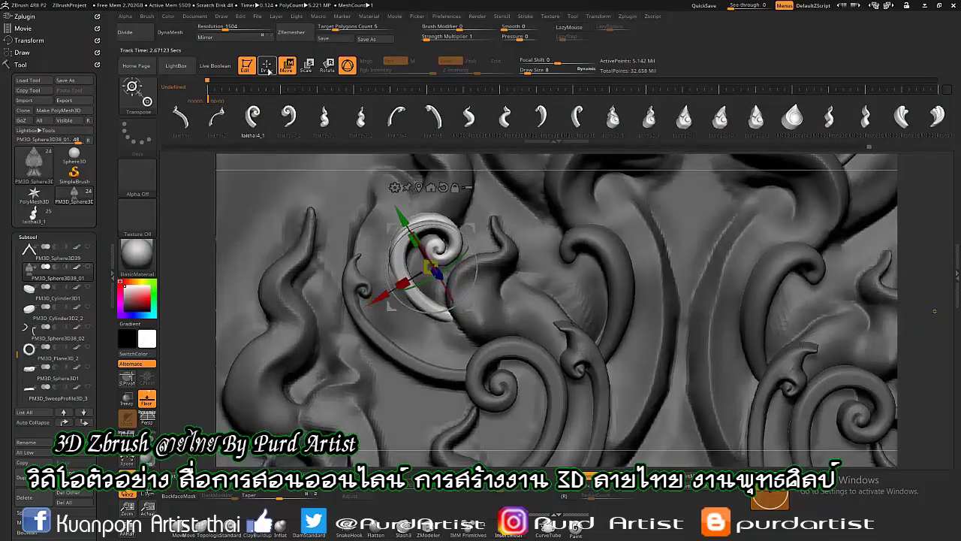
left_click(268, 66)
mouse_move(191, 240)
left_mouse_down()
mouse_move(396, 259)
mouse_move(173, 267)
mouse_move(213, 279)
left_mouse_up()
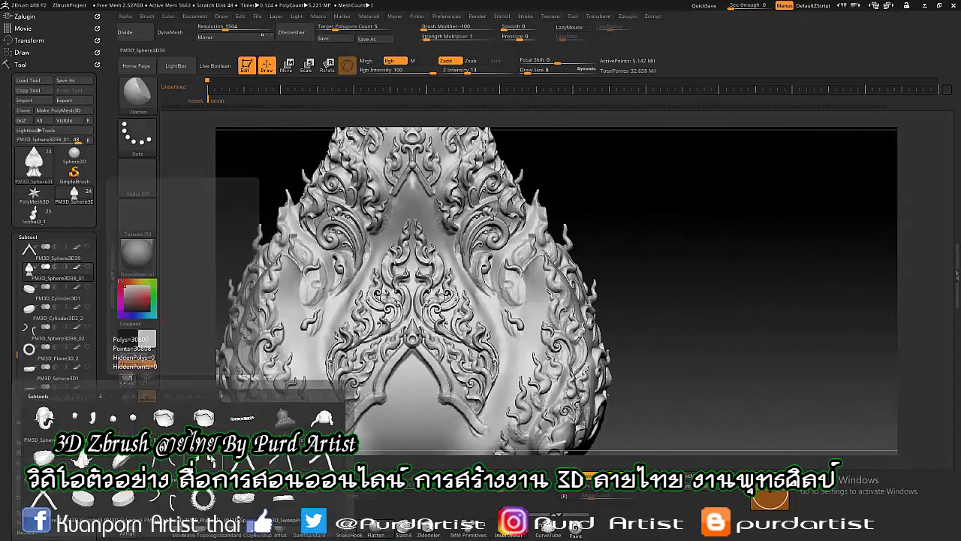
Step: Move arch subtool PM3D_Sphere3D37 down the list and save as PM3D_Sphere3D_4-11-06-2561.ztl
left_click(180, 413)
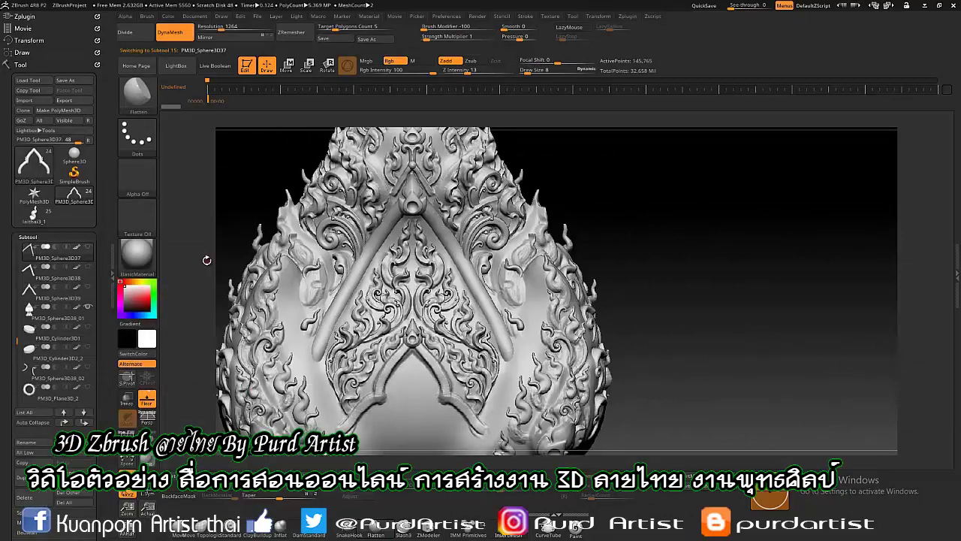
triple_click(64, 423)
key("ctrl+s")
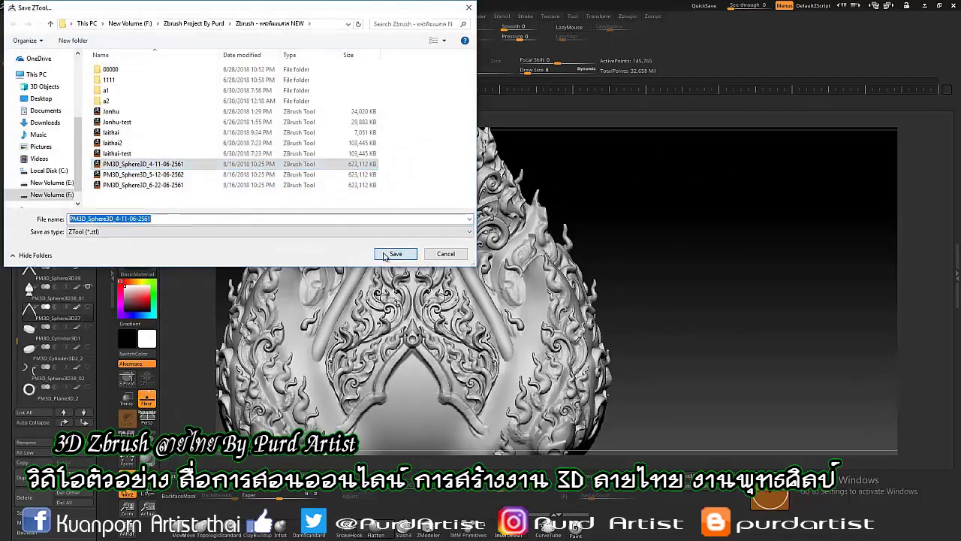
left_click(388, 255)
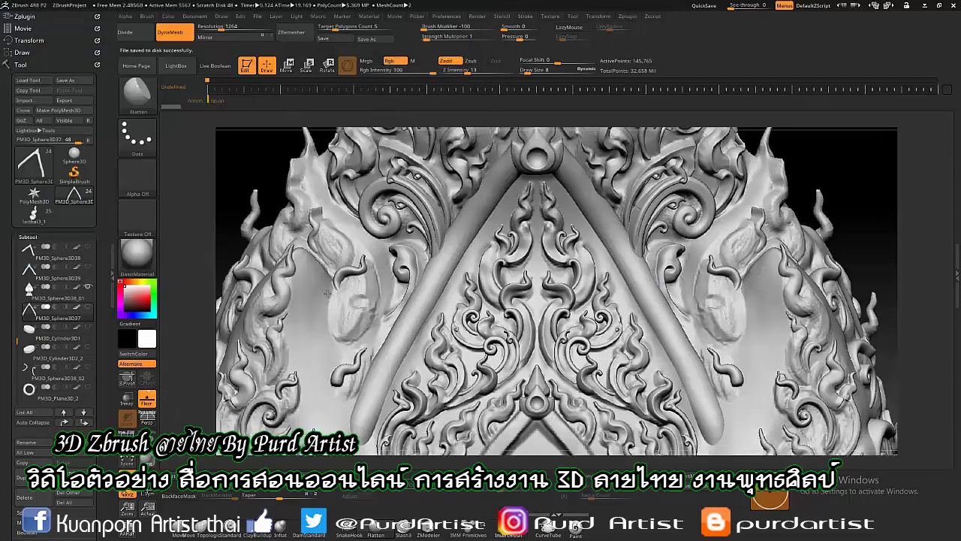
left_click_drag(237, 225, 342, 181)
Step: Select the PM3D_Sphere3D38_01 ornament subtool and frame the carved curl
left_click(340, 223, "alt")
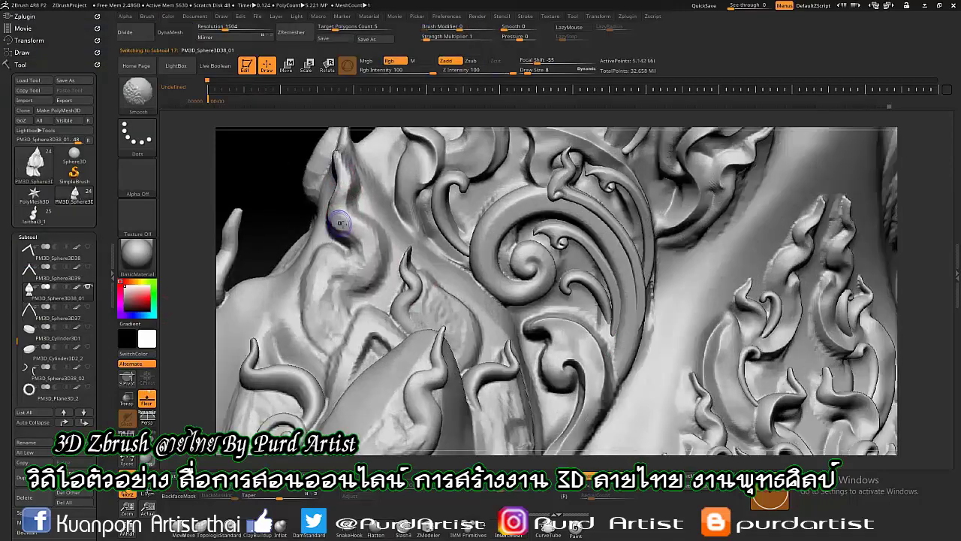
mouse_move(344, 177)
left_mouse_down()
mouse_move(325, 246)
mouse_move(354, 273)
left_mouse_up()
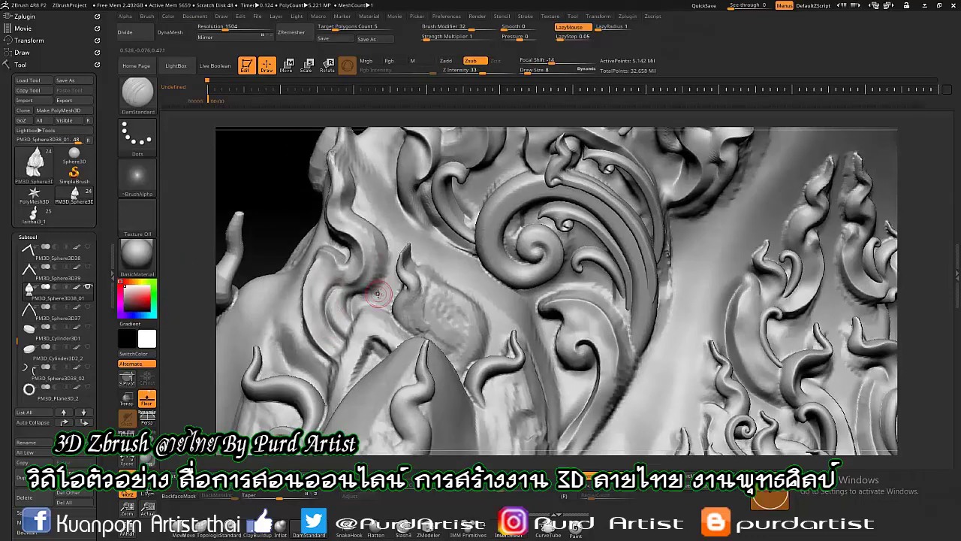
left_click_drag(329, 411, 405, 328)
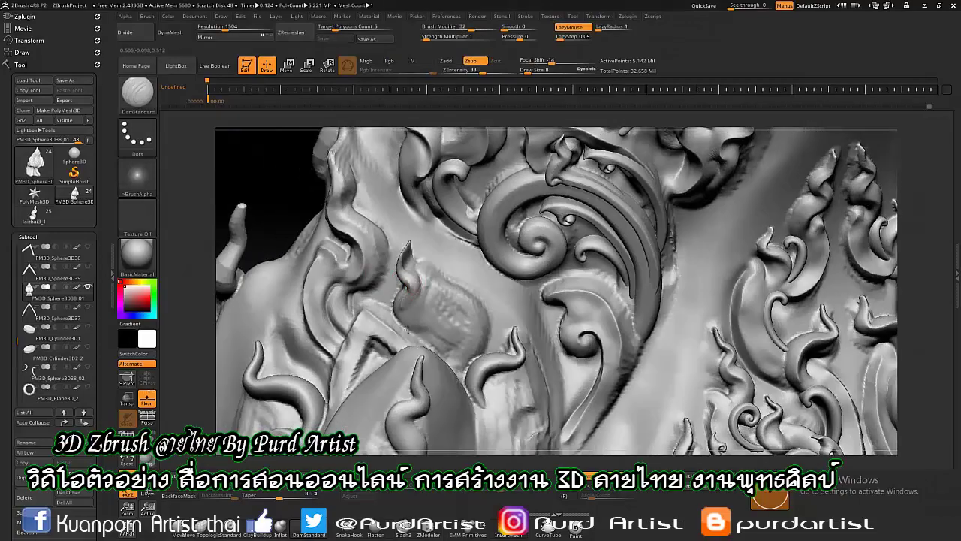
mouse_move(441, 281)
left_mouse_down()
mouse_move(431, 323)
mouse_move(501, 344)
mouse_move(455, 277)
mouse_move(440, 273)
mouse_move(425, 369)
mouse_move(508, 430)
mouse_move(472, 354)
mouse_move(488, 376)
mouse_move(481, 360)
left_mouse_up()
Step: Carve fine strokes and deepen the grooves around the base of the spiral curl
mouse_move(518, 315)
left_mouse_down()
mouse_move(537, 360)
mouse_move(536, 343)
mouse_move(613, 247)
left_mouse_up()
mouse_move(404, 253)
left_mouse_down()
mouse_move(389, 228)
mouse_move(314, 308)
mouse_move(436, 293)
mouse_move(526, 248)
left_mouse_up()
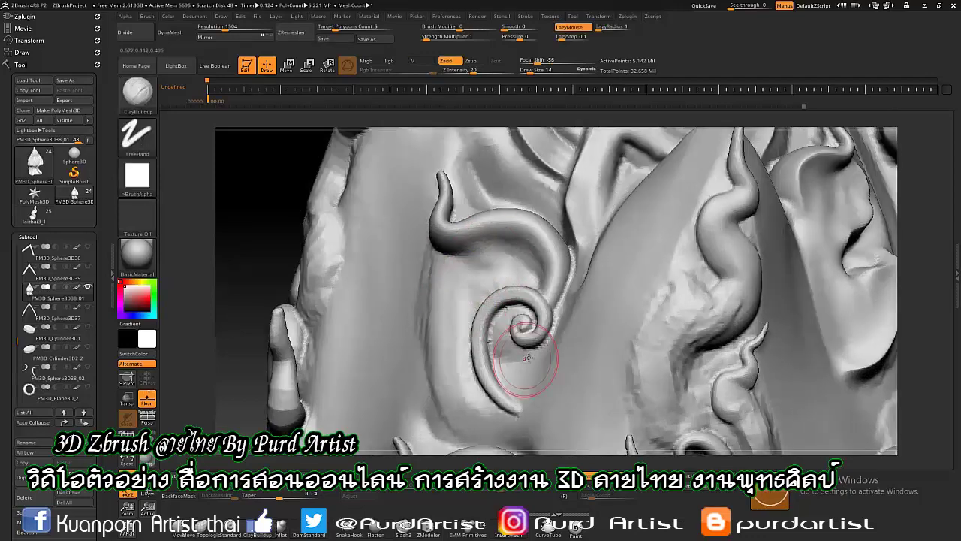
left_click_drag(526, 391, 496, 263)
left_click_drag(440, 223, 458, 293)
mouse_move(436, 361)
left_mouse_down("alt")
mouse_move(426, 279)
mouse_move(480, 330)
left_mouse_up("alt")
Step: Carve strokes into the curl with Alpha 39, then switch to DamStandard
left_click(136, 175)
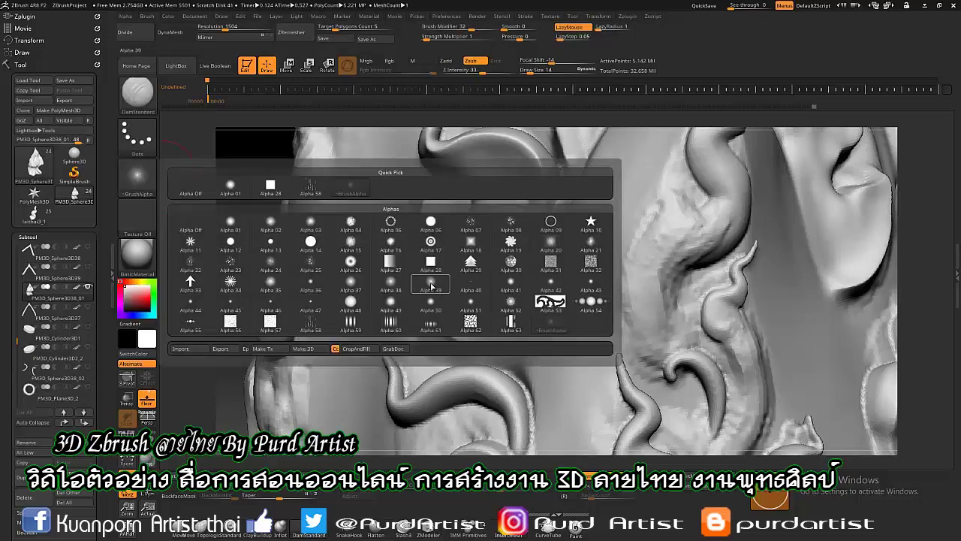
left_click(345, 262)
left_click_drag(480, 229, 501, 308)
left_click_drag(442, 197, 466, 309, "alt")
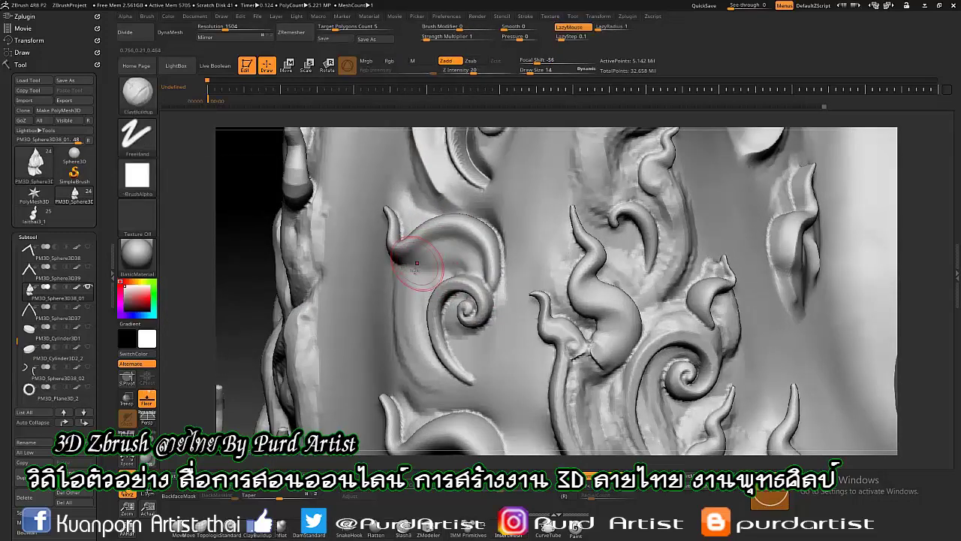
key("b")
key("d")
key("s")
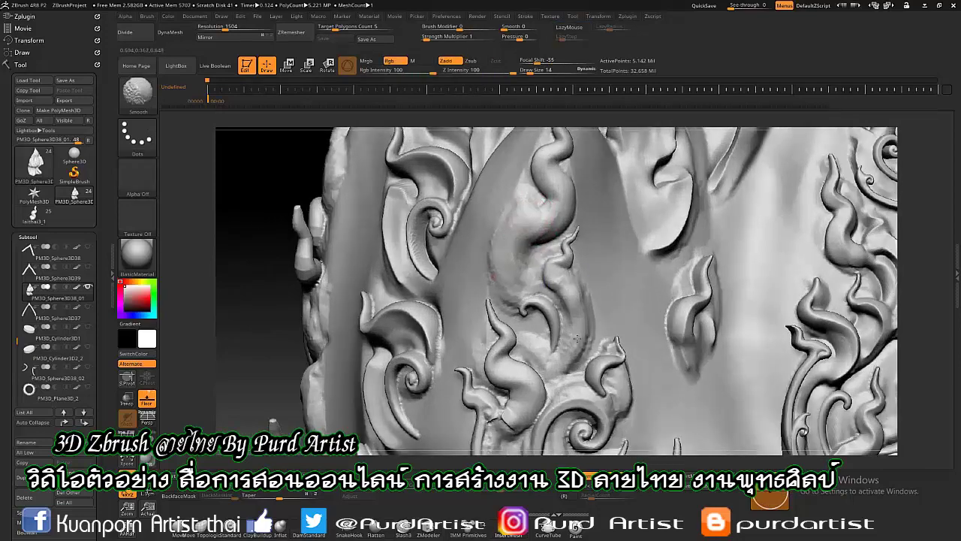
Step: Shift-smooth the rough, noisy patches between and below the flame ornaments
left_click_drag(577, 339, 528, 275, "shift")
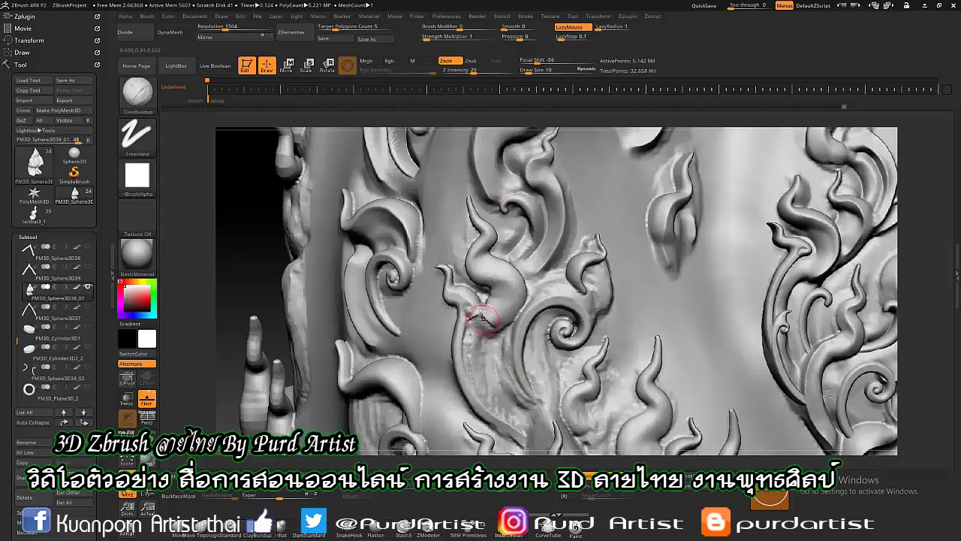
left_click_drag(471, 340, 518, 379, "shift")
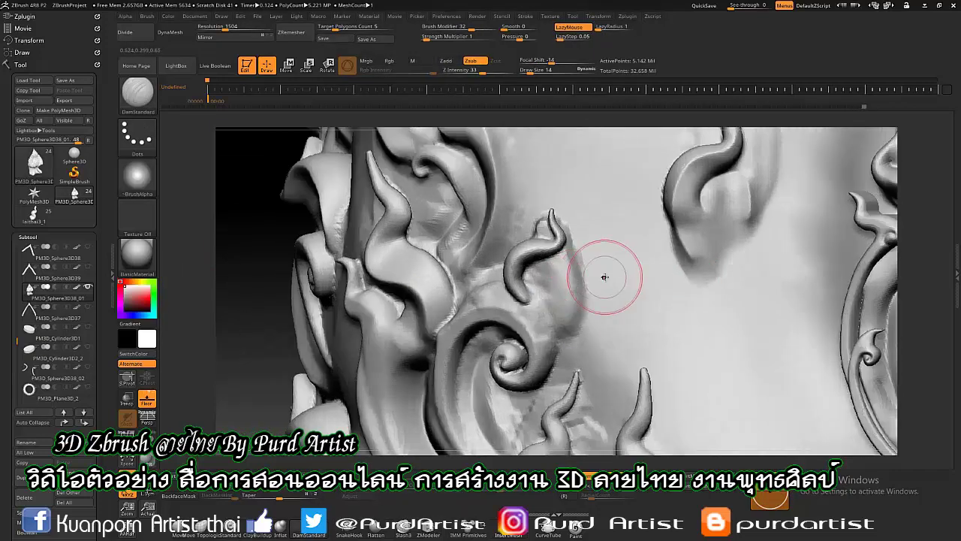
left_click_drag(530, 305, 539, 232, "shift")
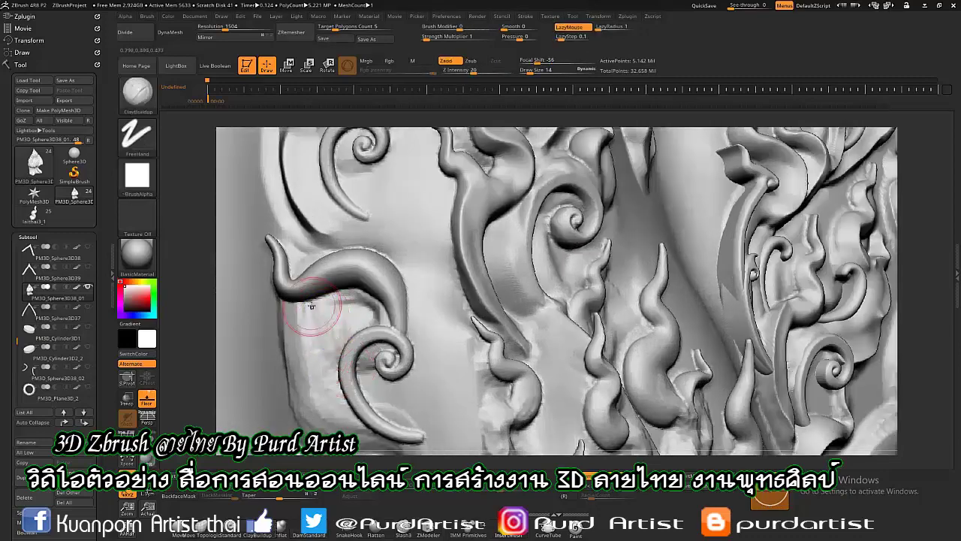
left_click_drag(318, 317, 334, 305, "shift")
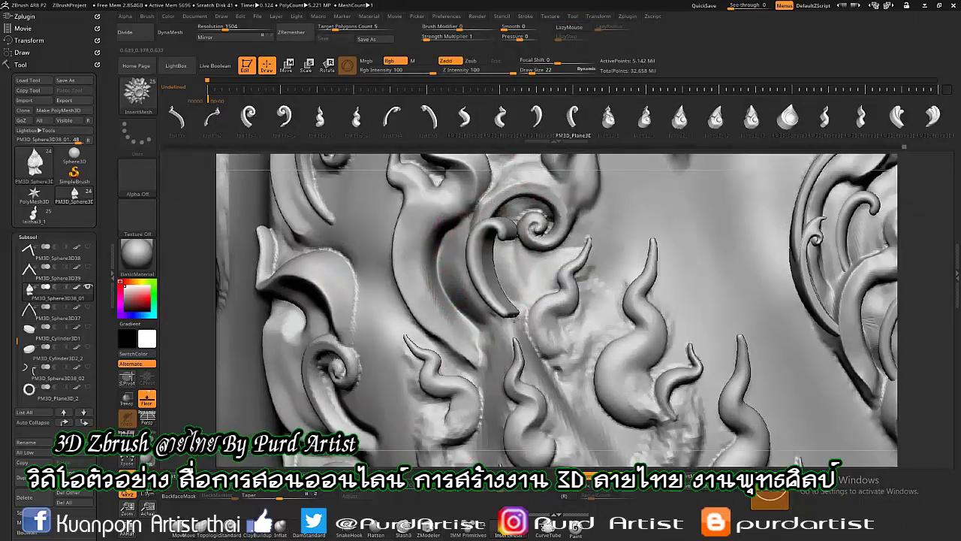
Step: Move the inserted horn piece left and down, off the spiral
key("w")
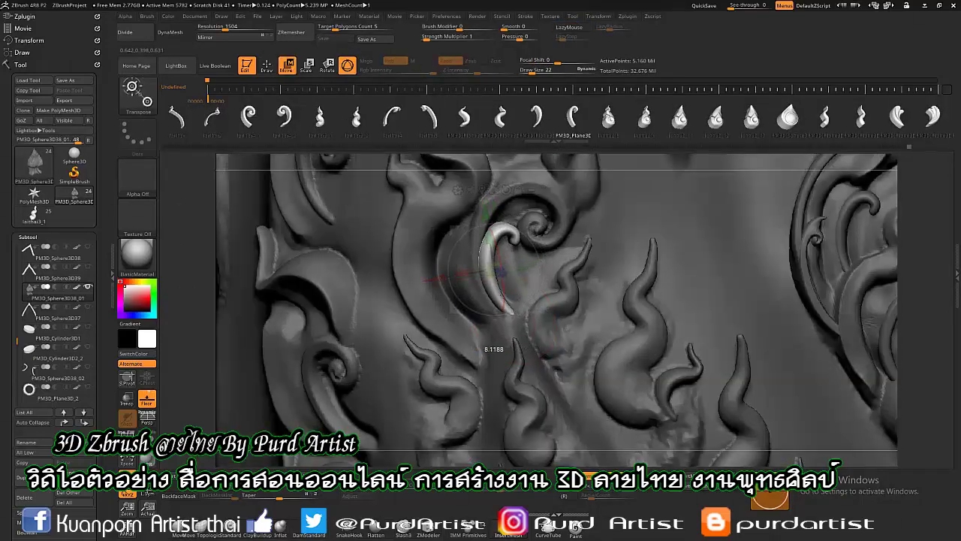
left_click_drag(480, 275, 401, 297)
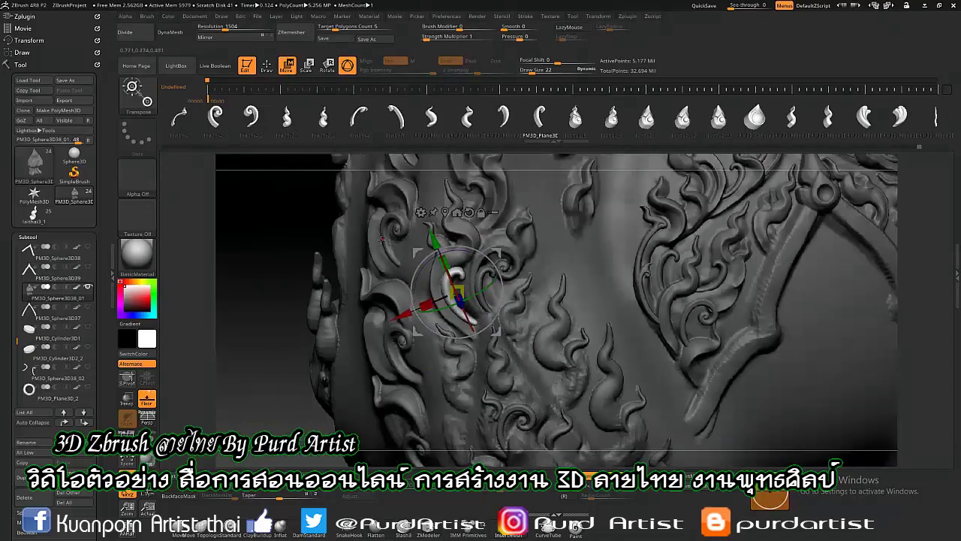
key("q")
right_click_drag(464, 330, 423, 248, "alt")
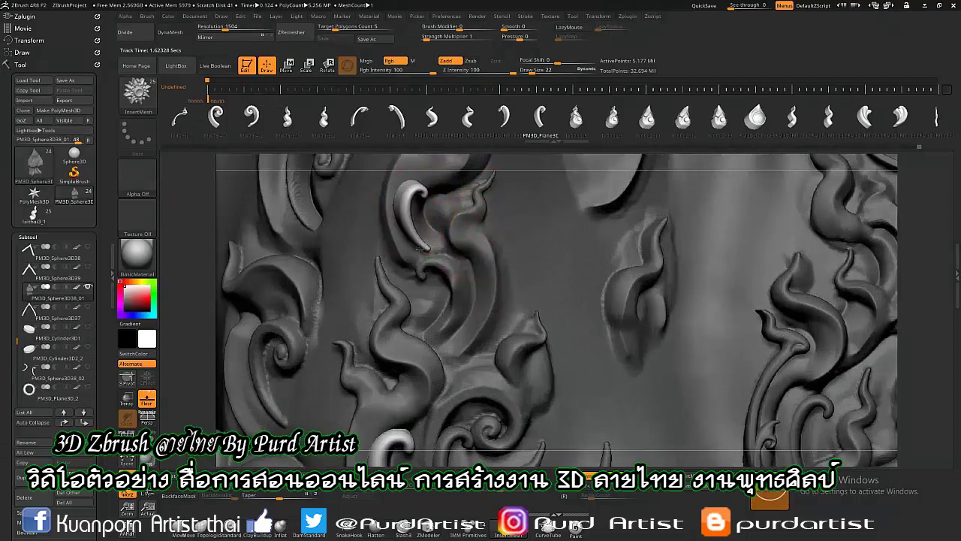
key("w")
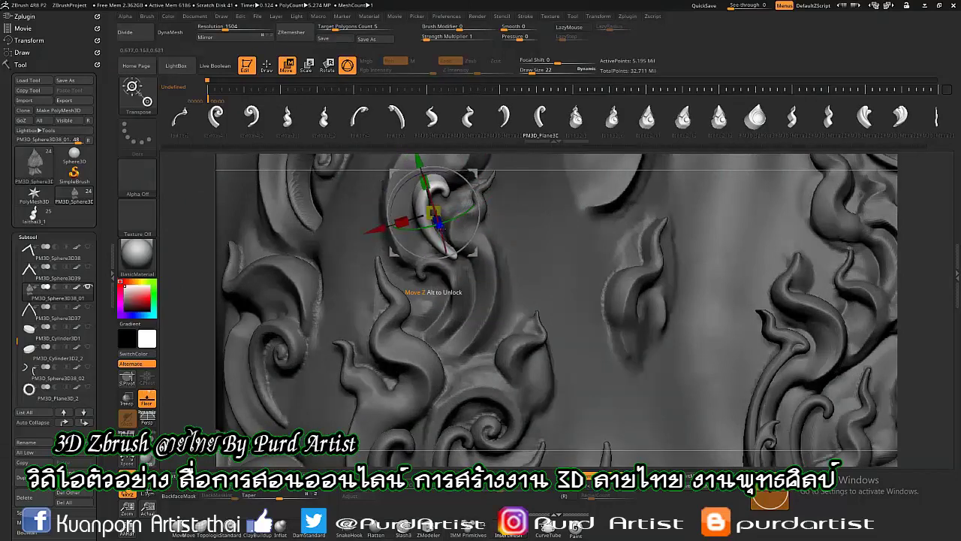
key("q")
right_click_drag(422, 235, 174, 254)
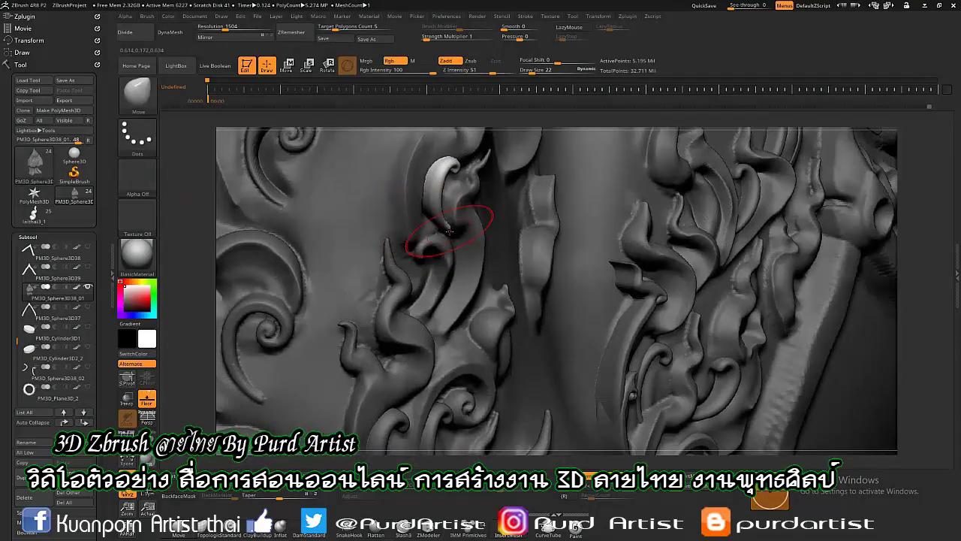
Step: Swap the horn for the laithai4_2 spiral kranok piece and move it left among the curls
key("m")
left_click(286, 116)
key("w")
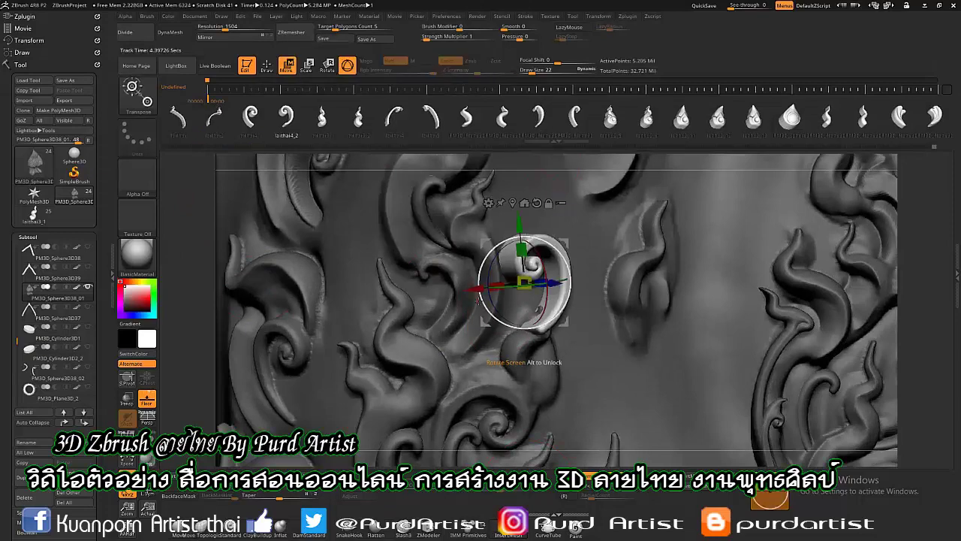
left_click_drag(464, 287, 437, 307)
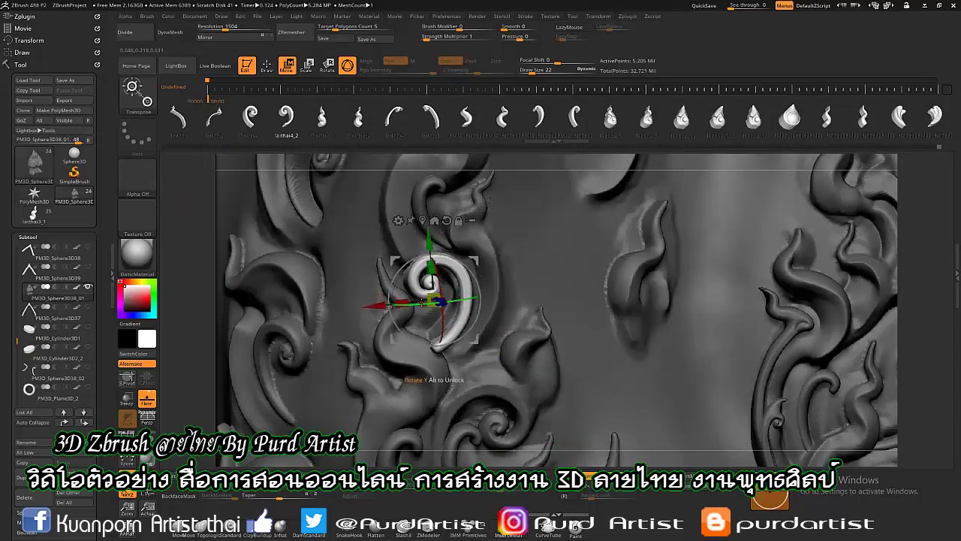
right_click_drag(377, 306, 451, 319)
key("q")
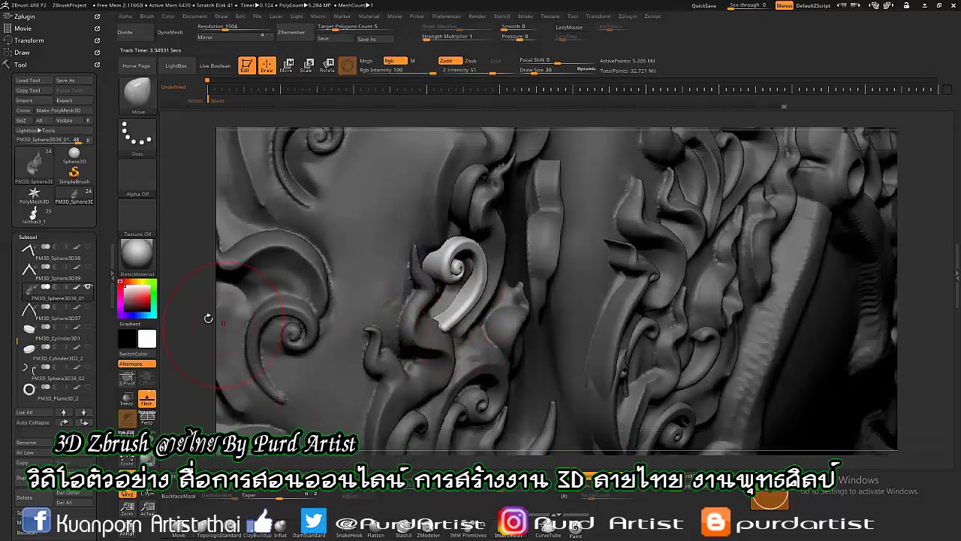
left_click_drag(208, 319, 474, 336)
mouse_move(495, 301)
right_mouse_down()
mouse_move(451, 270)
mouse_move(287, 305)
right_mouse_up()
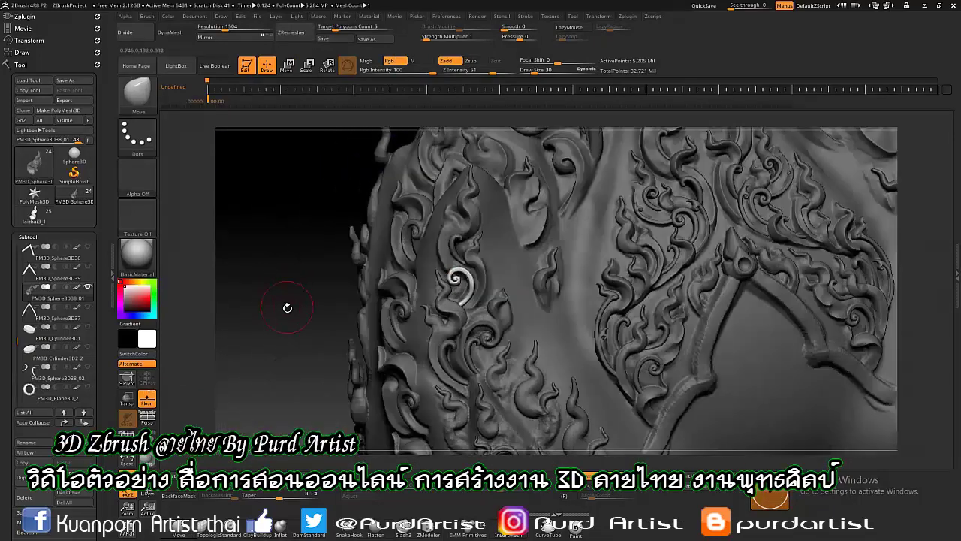
mouse_move(288, 304)
left_mouse_down()
mouse_move(243, 264)
mouse_move(265, 308)
left_mouse_up()
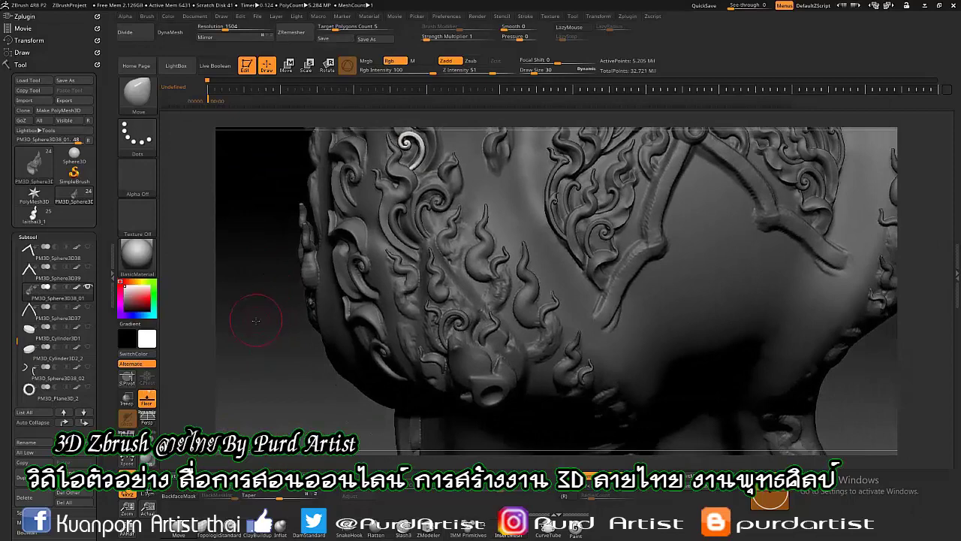
Step: Lightly smooth the flame surface and set DamStandard with Alpha 39
mouse_move(256, 320)
right_mouse_down()
mouse_move(321, 211)
mouse_move(452, 215)
right_mouse_up()
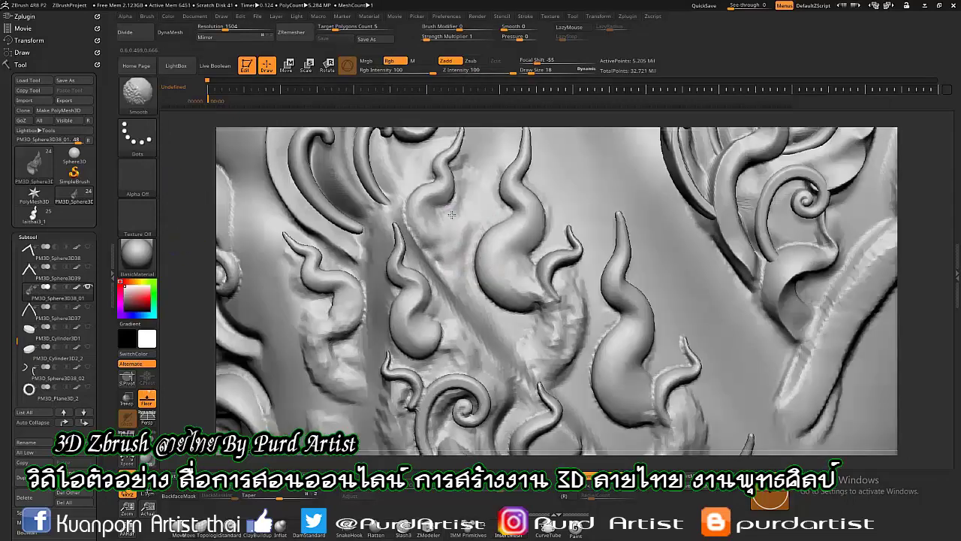
left_click_drag(456, 215, 451, 225, "shift")
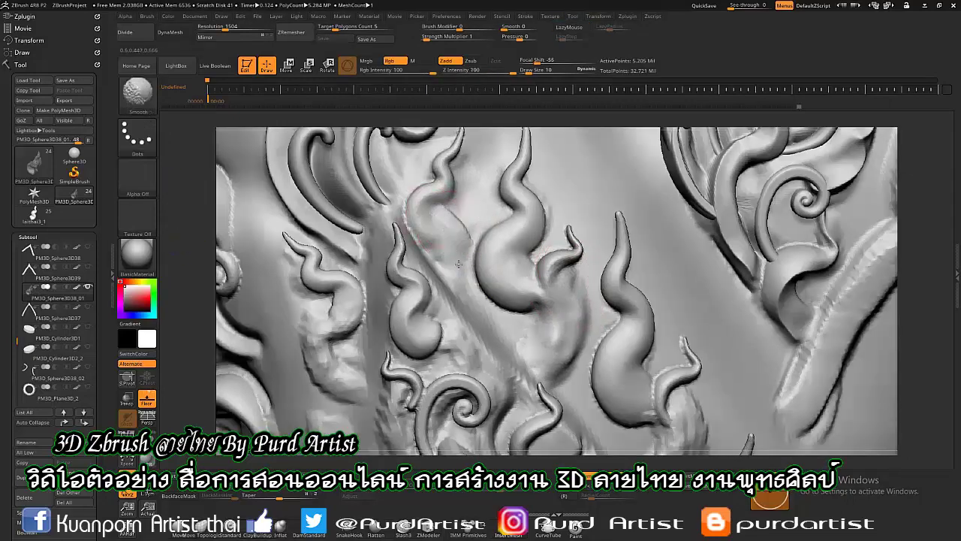
key("b")
key("d")
key("s")
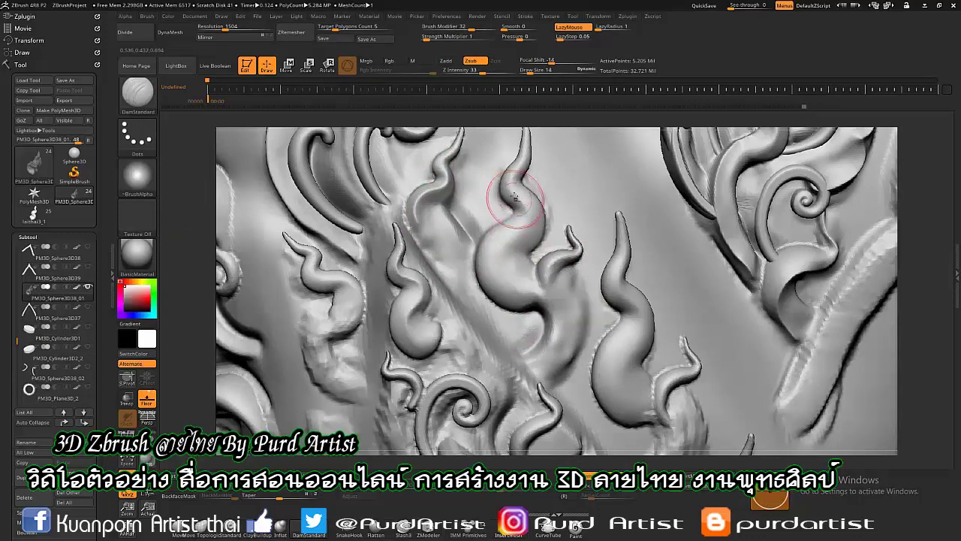
left_click(137, 175)
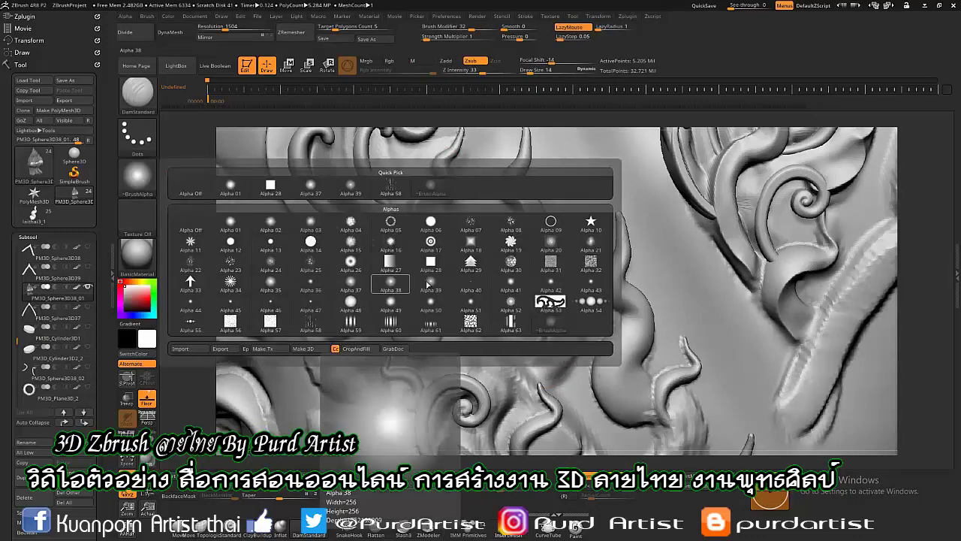
left_click(391, 248)
right_click_drag(449, 270, 440, 269, "ctrl")
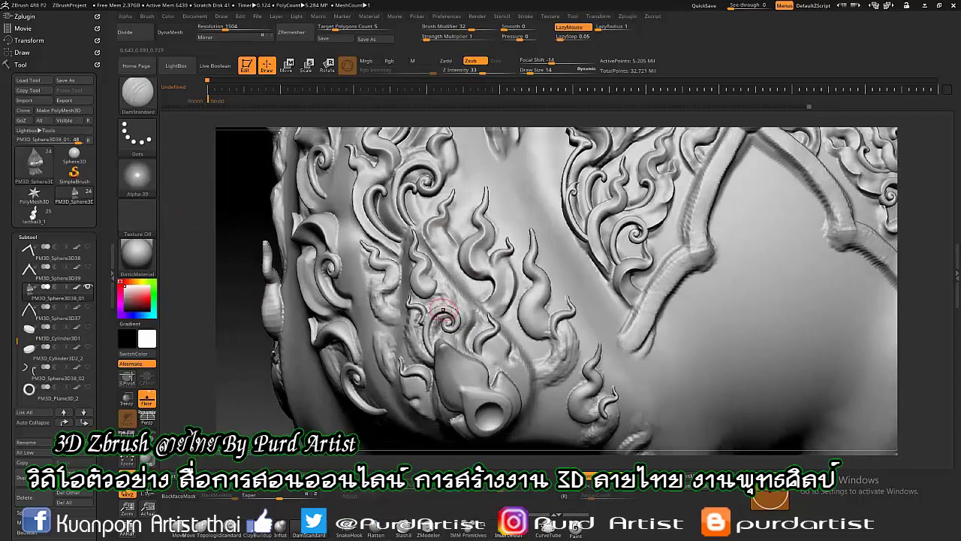
Step: Switch to ClayBuildup and smooth the bumps and forms around the spiral
key("b")
key("c")
key("b")
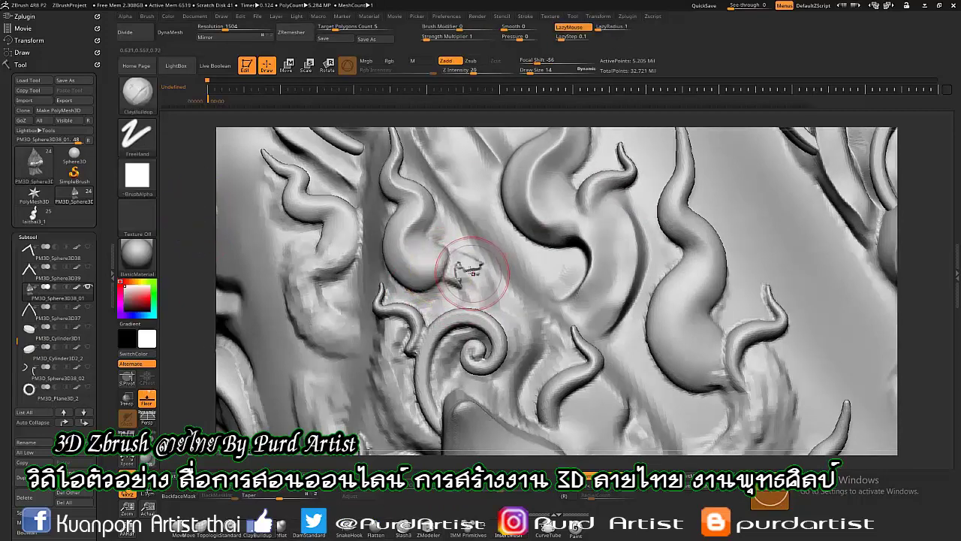
left_click_drag(459, 265, 404, 344, "shift")
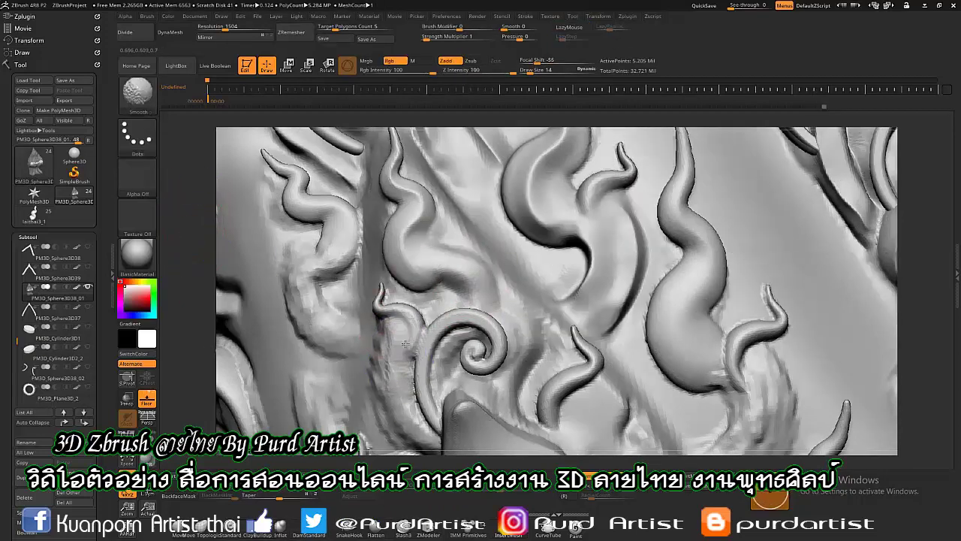
left_click_drag(511, 376, 526, 301, "shift")
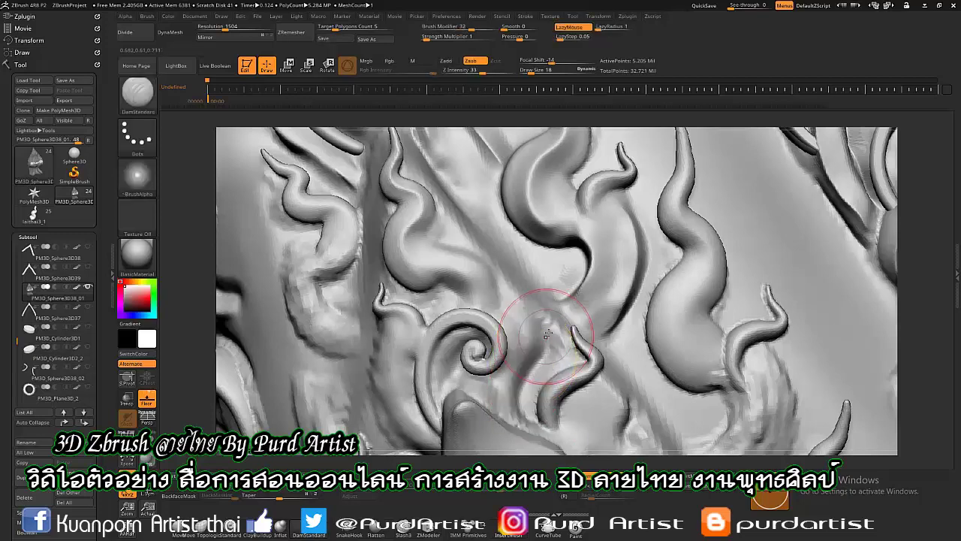
left_click_drag(461, 279, 563, 435, "shift")
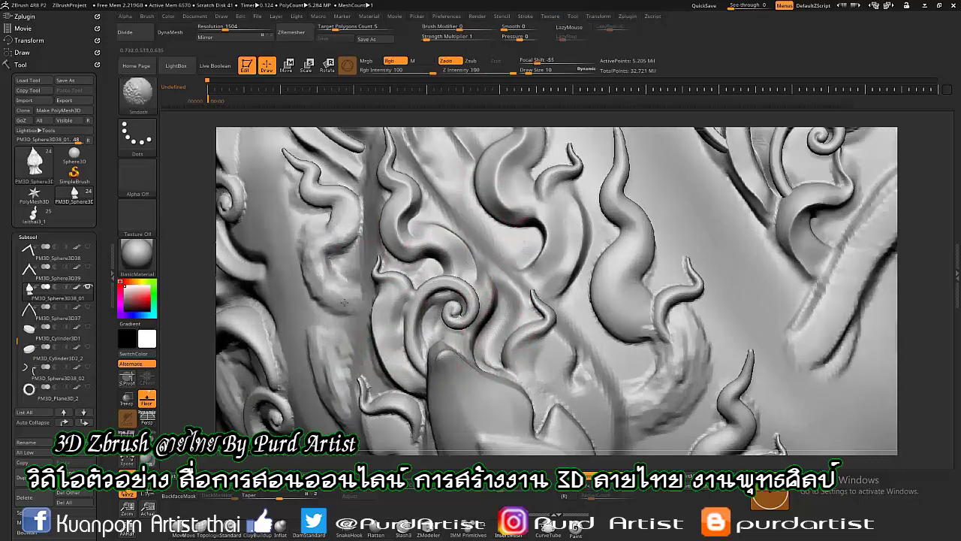
left_click_drag(341, 300, 308, 226, "shift")
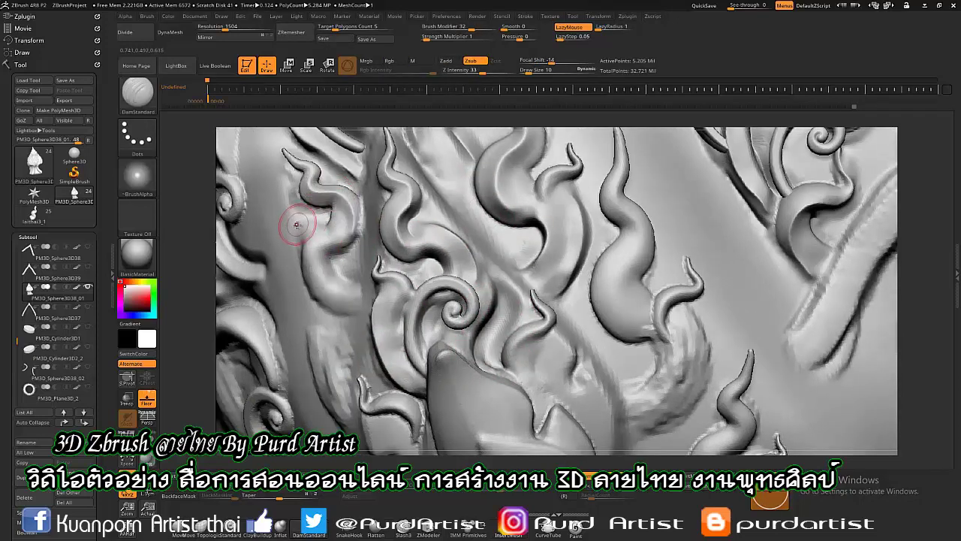
Step: Smooth the rough, streaky area of the spiral flame
mouse_move(353, 314)
right_mouse_down()
mouse_move(273, 279)
mouse_move(455, 335)
mouse_move(379, 266)
right_mouse_up()
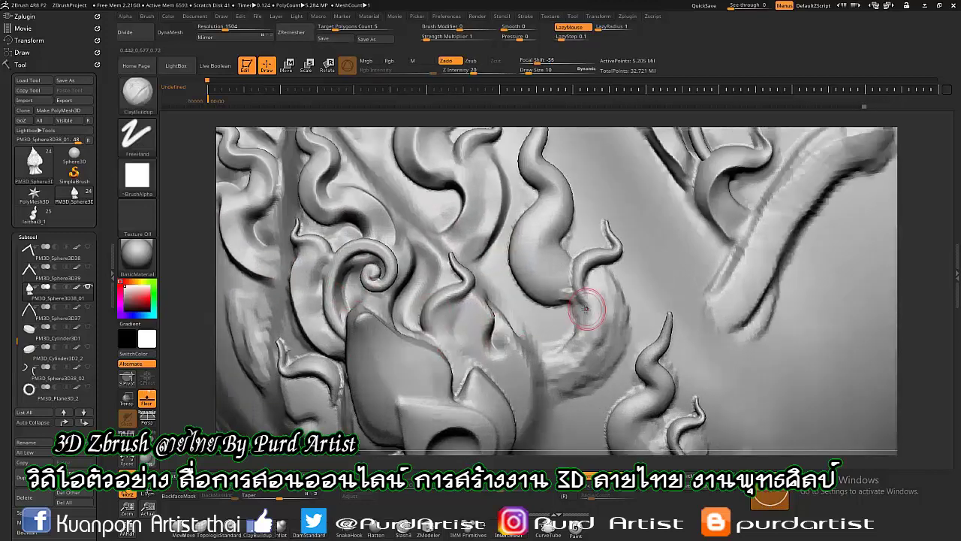
left_click_drag(574, 270, 597, 319, "shift")
left_click_drag(605, 286, 613, 364, "shift")
mouse_move(609, 319)
left_mouse_down("shift")
mouse_move(570, 392)
mouse_move(541, 334)
left_mouse_up("shift")
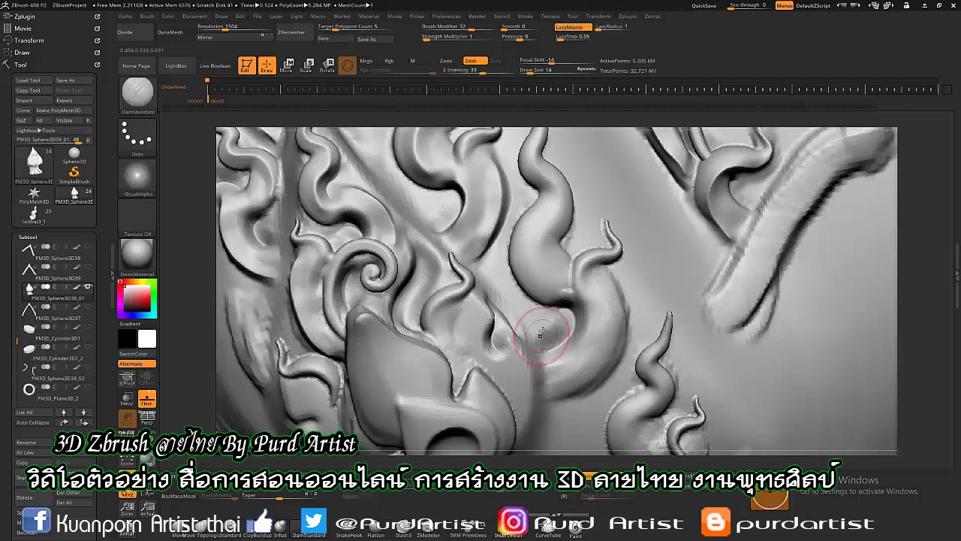
Step: Toggle between Move, DamStandard and ClayBuildup brushes, ending on DamStandard
key("b")
key("m")
key("v")
key("b")
key("d")
key("s")
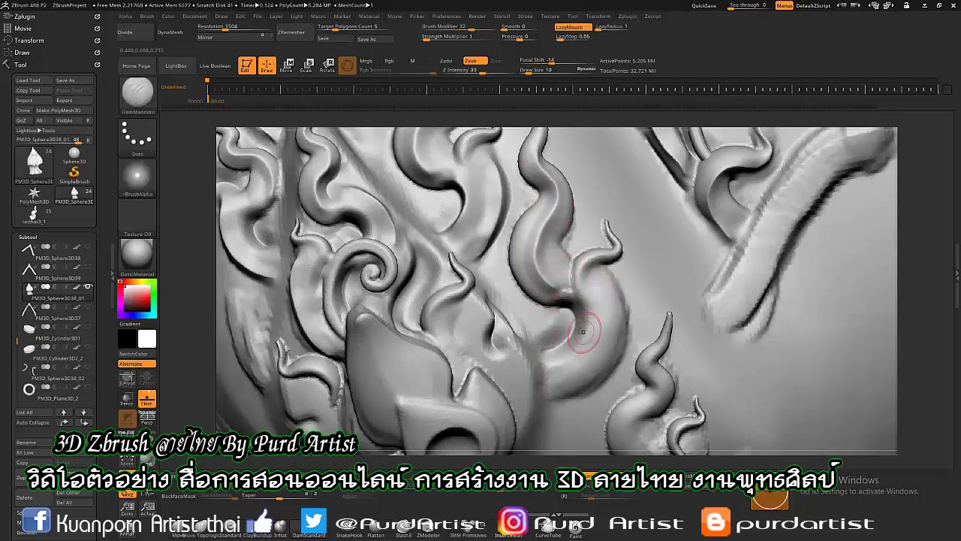
key("b")
key("c")
key("b")
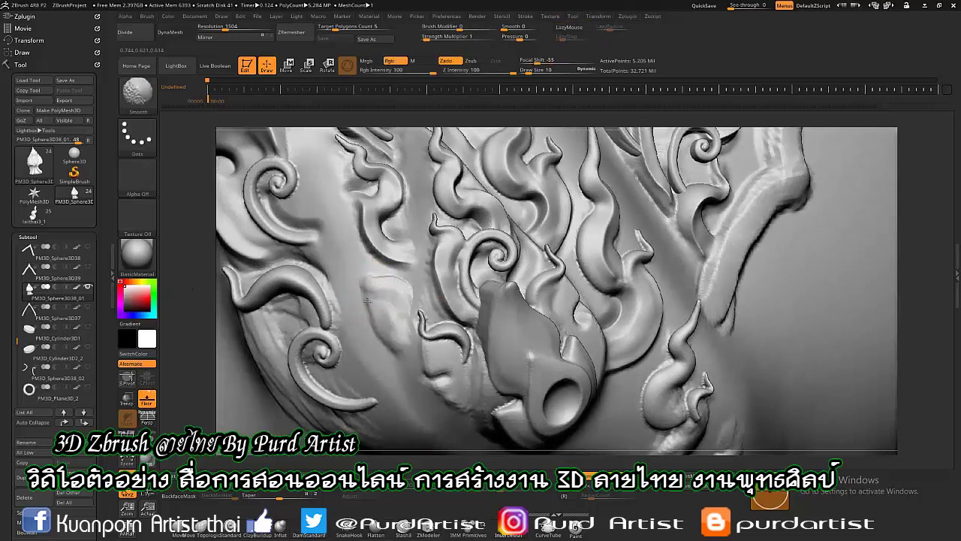
key("b")
key("d")
key("s")
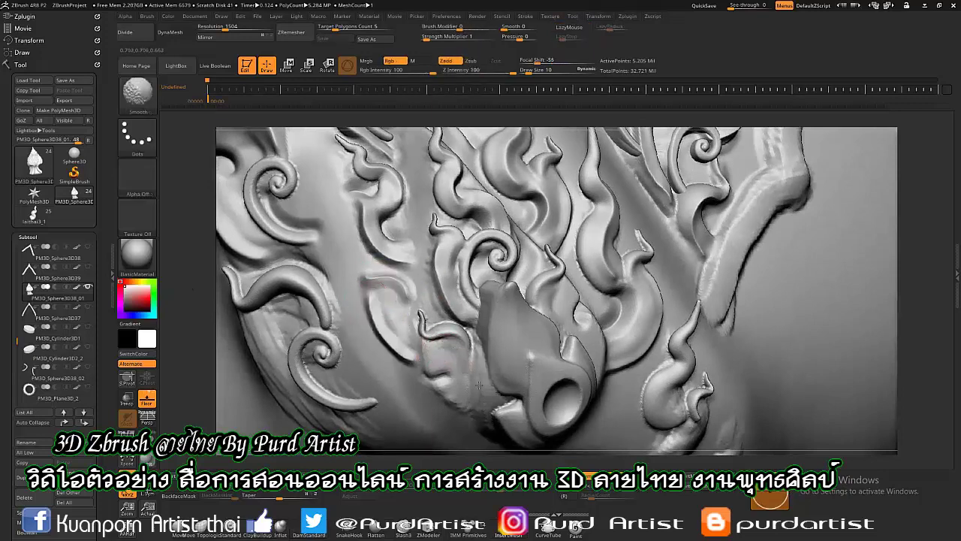
Step: Orbit and zoom out to inspect the whole ornate torso
right_click_drag(373, 299, 433, 348)
key("shift")
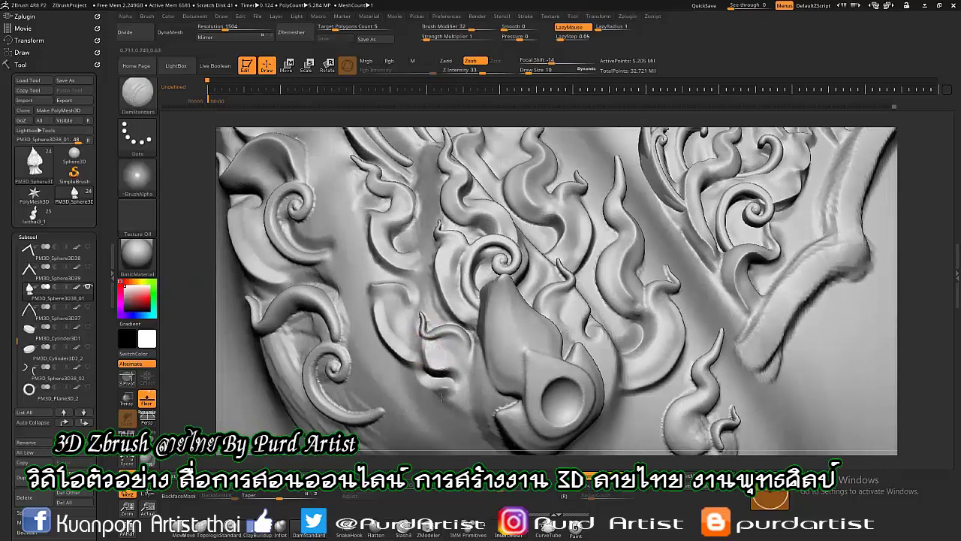
right_click_drag(442, 396, 373, 451)
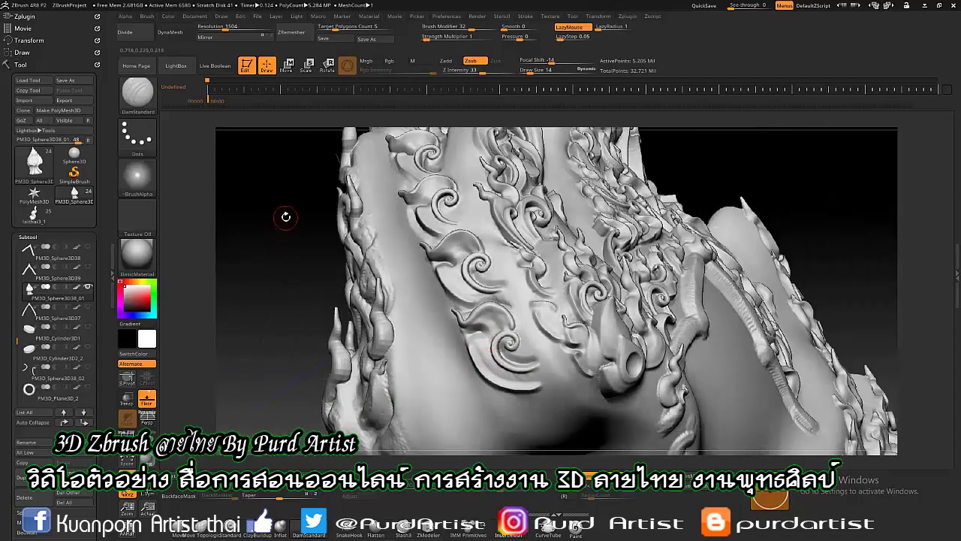
left_click_drag(286, 215, 260, 302)
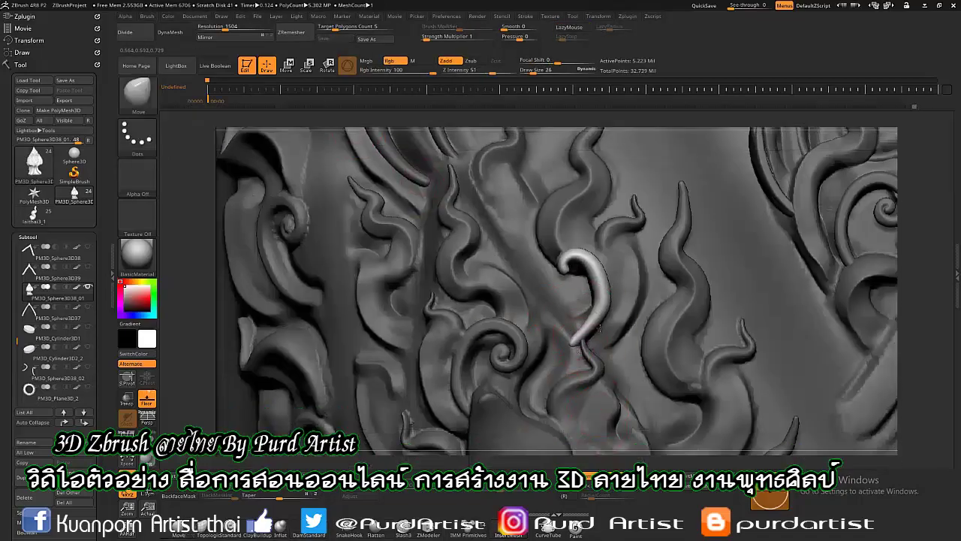
Step: Orbit around the new white curl to face the backplate and enter Transpose move mode
left_click_drag(588, 300, 533, 304)
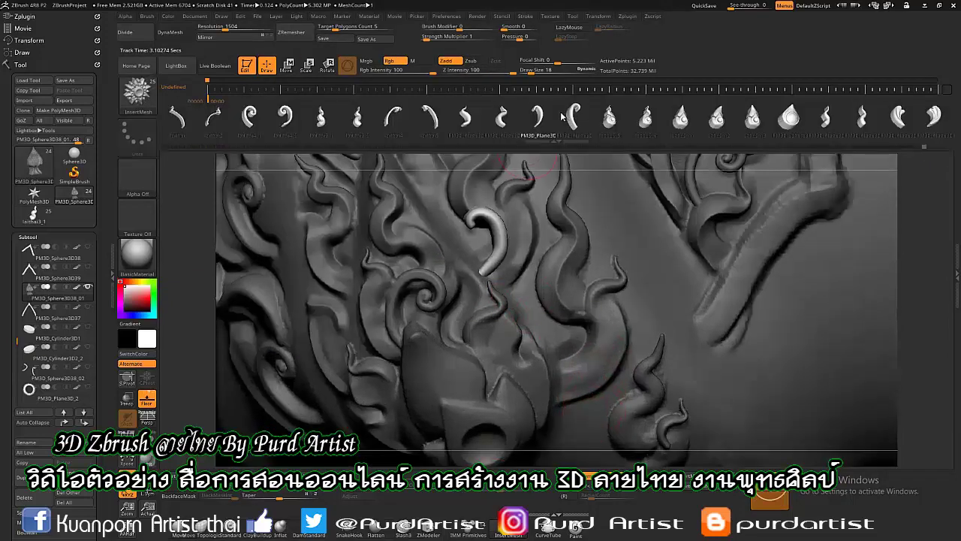
key("w")
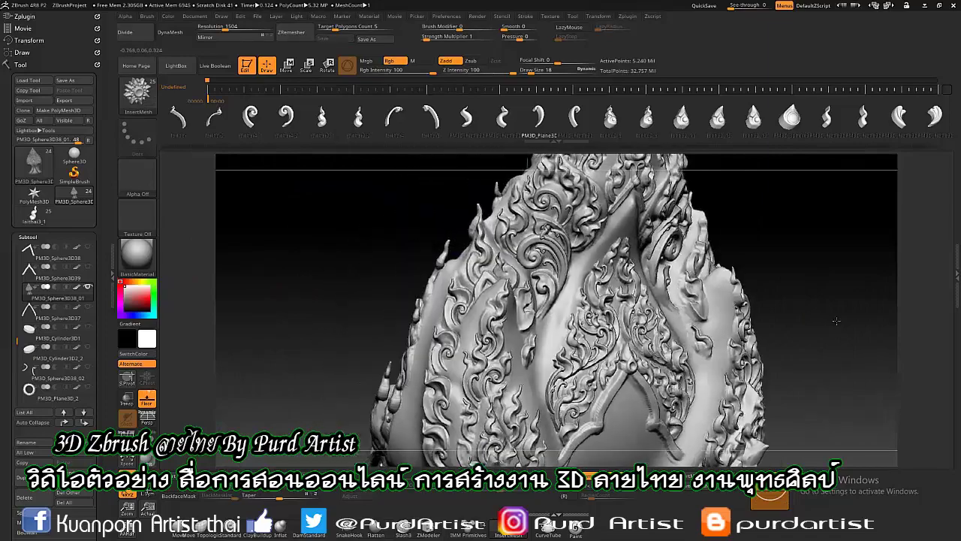
left_click_drag(225, 285, 281, 275)
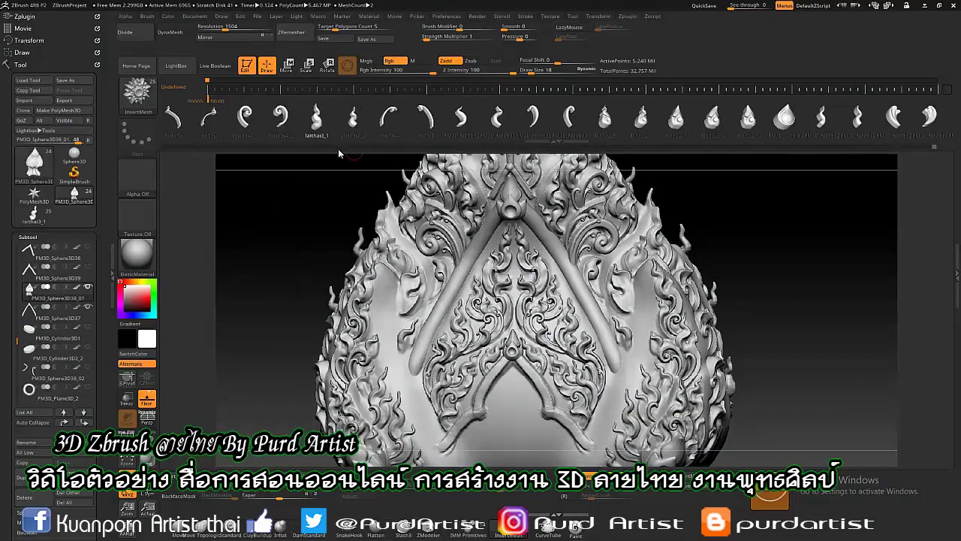
key("w")
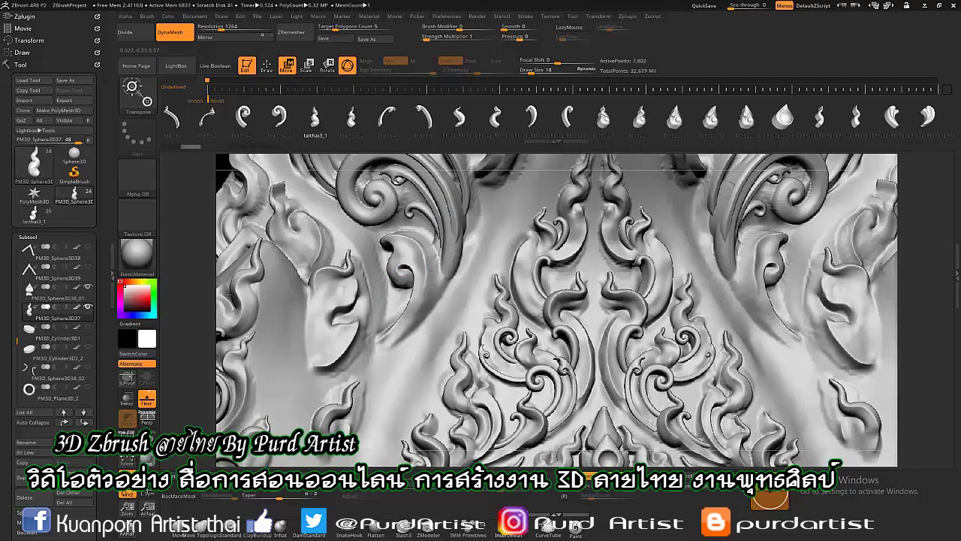
Step: Select the central ornament subtool and nudge the left crescent piece into place
left_click(53, 312)
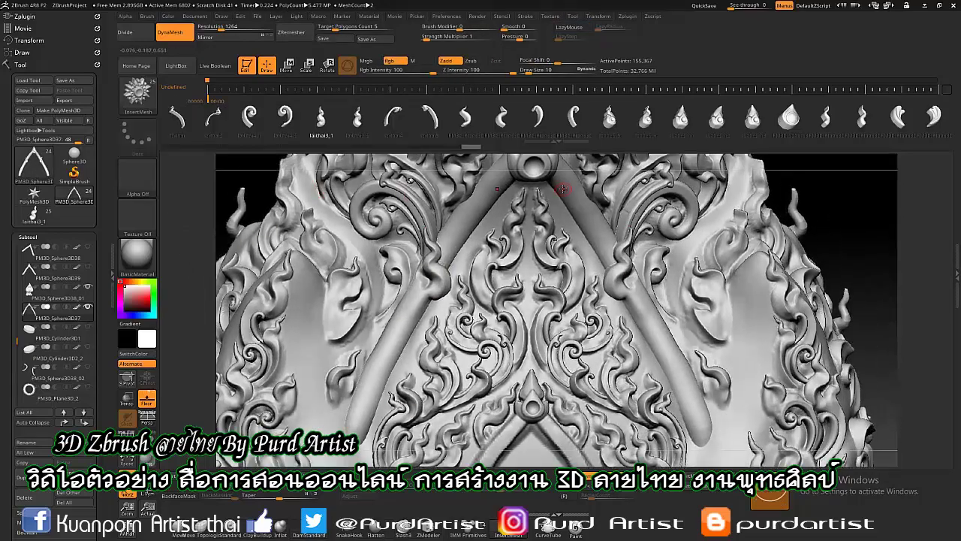
right_click_drag(528, 218, 532, 242, "ctrl")
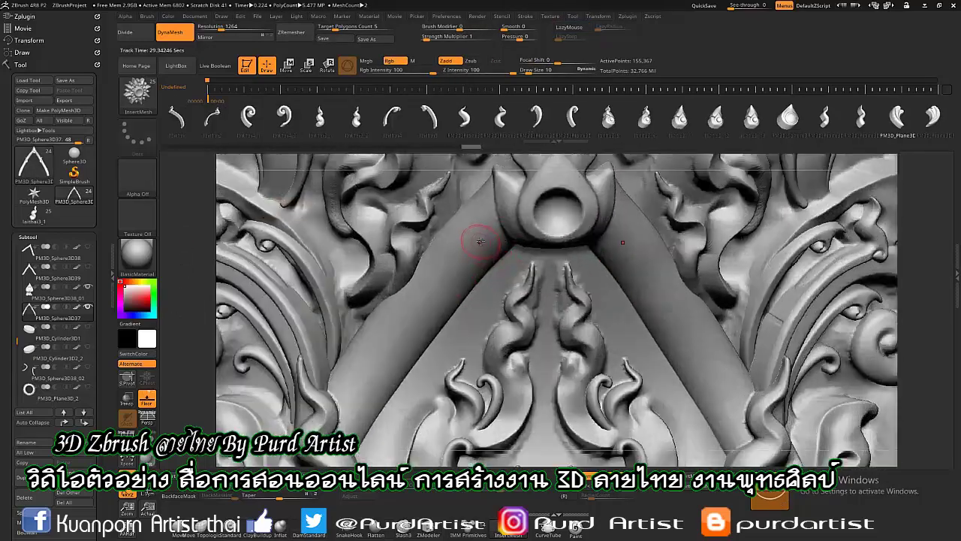
key("w")
left_click_drag(489, 222, 468, 250, "ctrl")
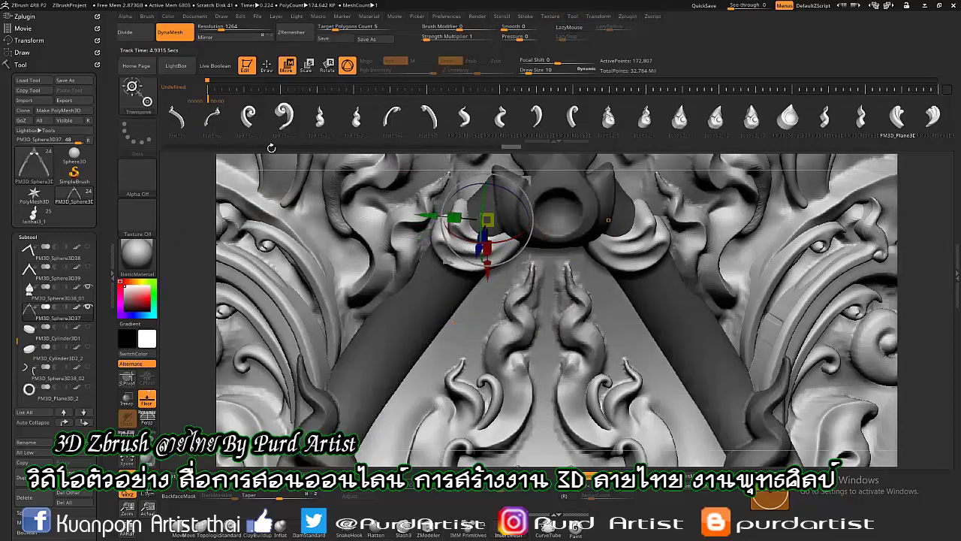
key("q")
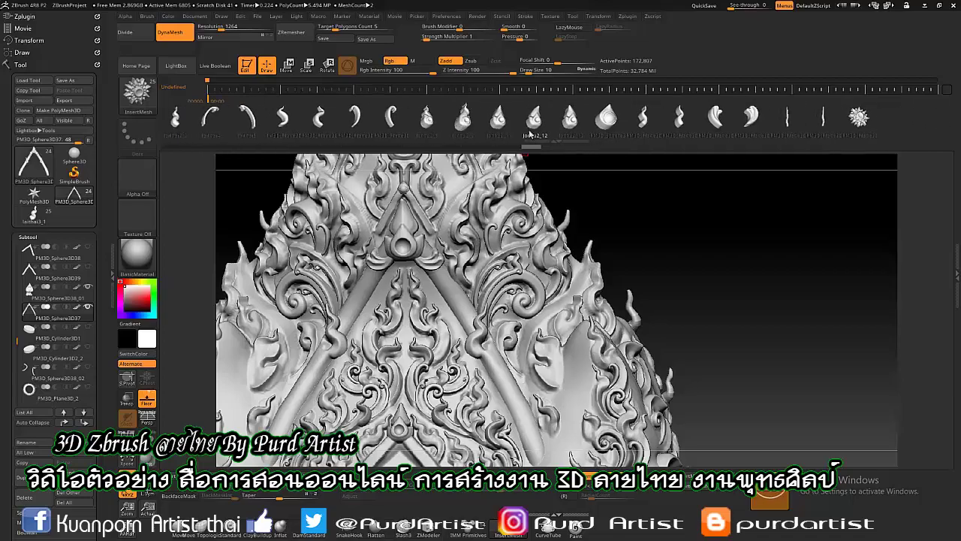
Step: Push the curved tusk pieces back into the ornament, moving them down and left
key("w")
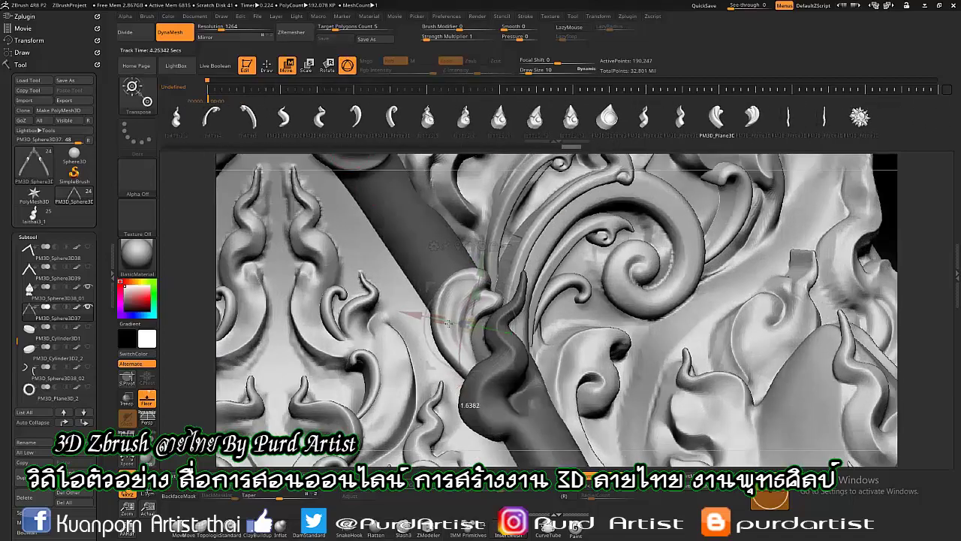
right_click_drag(447, 323, 417, 293, "ctrl")
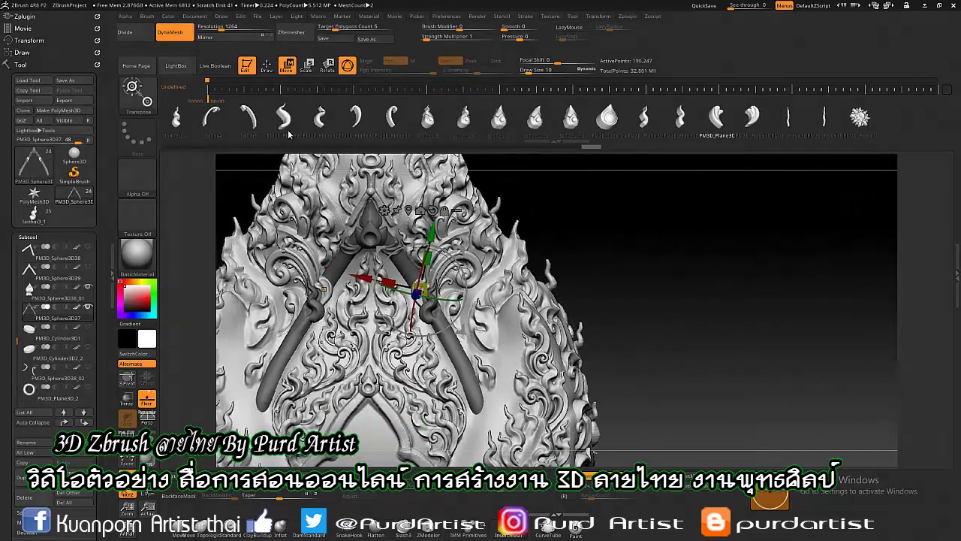
left_click(212, 117)
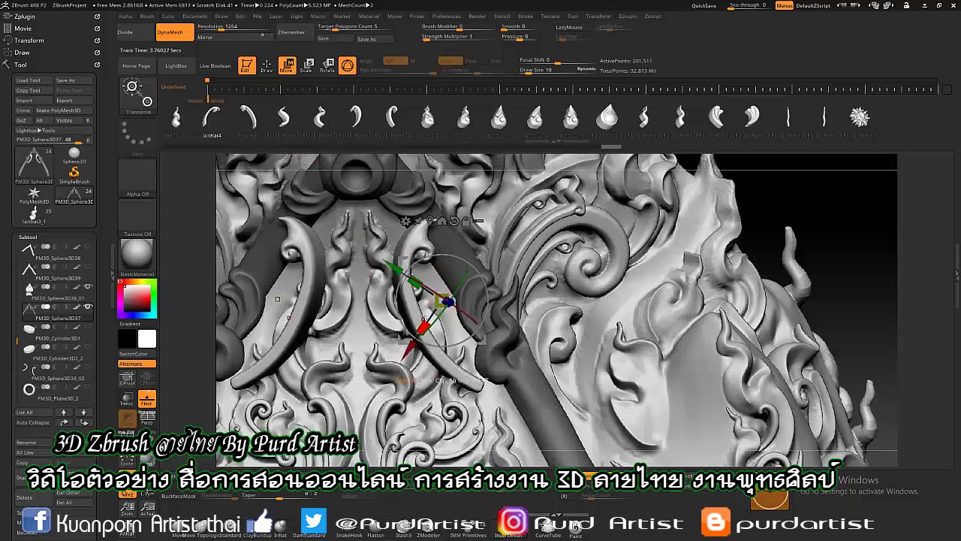
left_click_drag(446, 302, 474, 281)
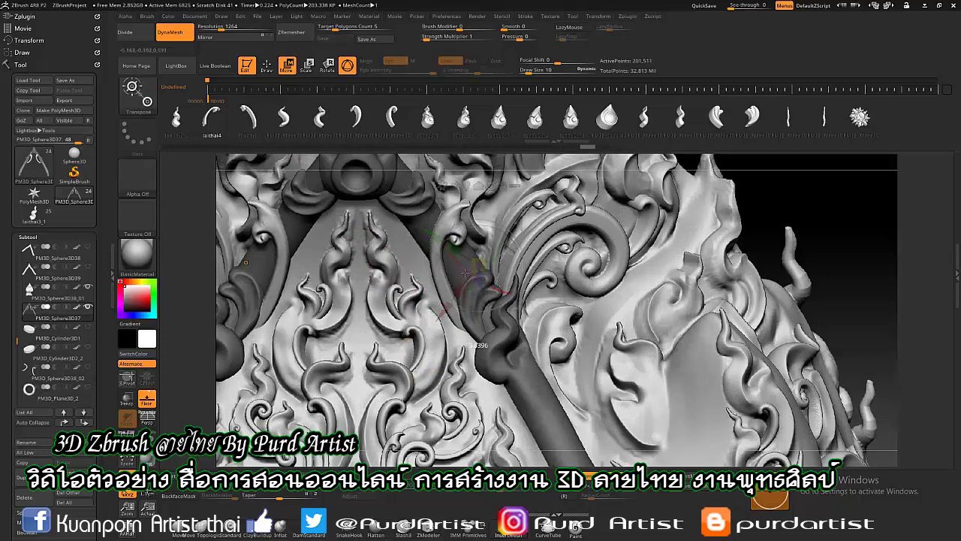
left_click_drag(450, 323, 474, 368)
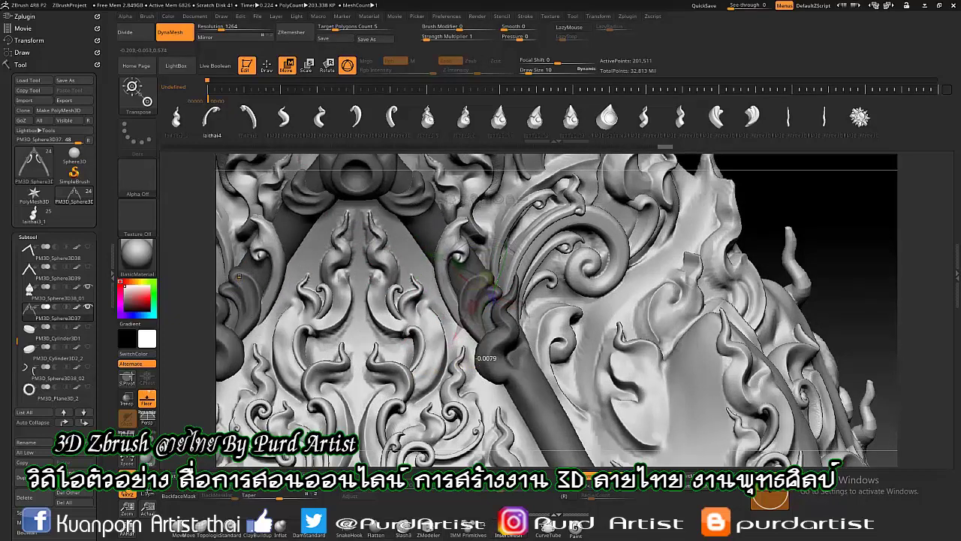
key("f")
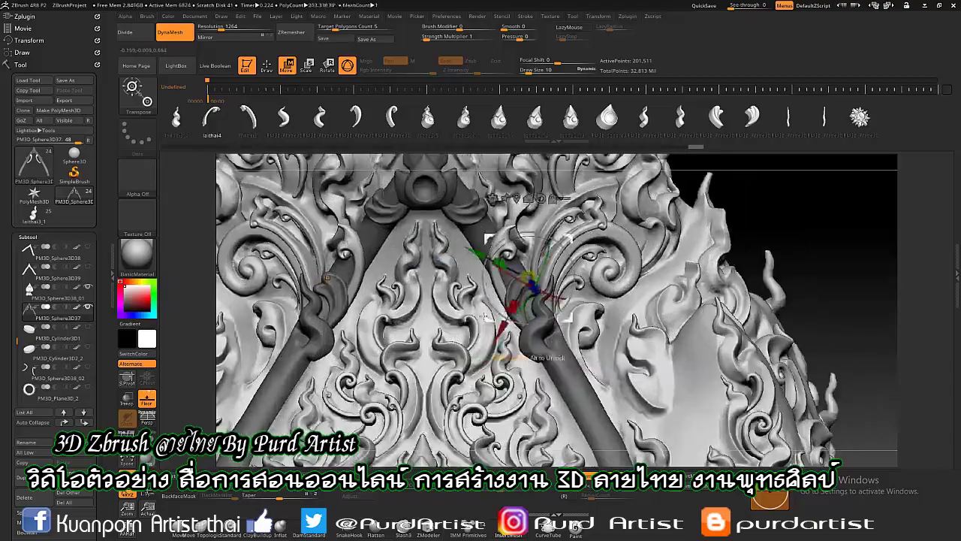
key("q")
mouse_move(491, 217)
left_mouse_down()
mouse_move(256, 215)
mouse_move(271, 225)
mouse_move(245, 263)
left_mouse_up()
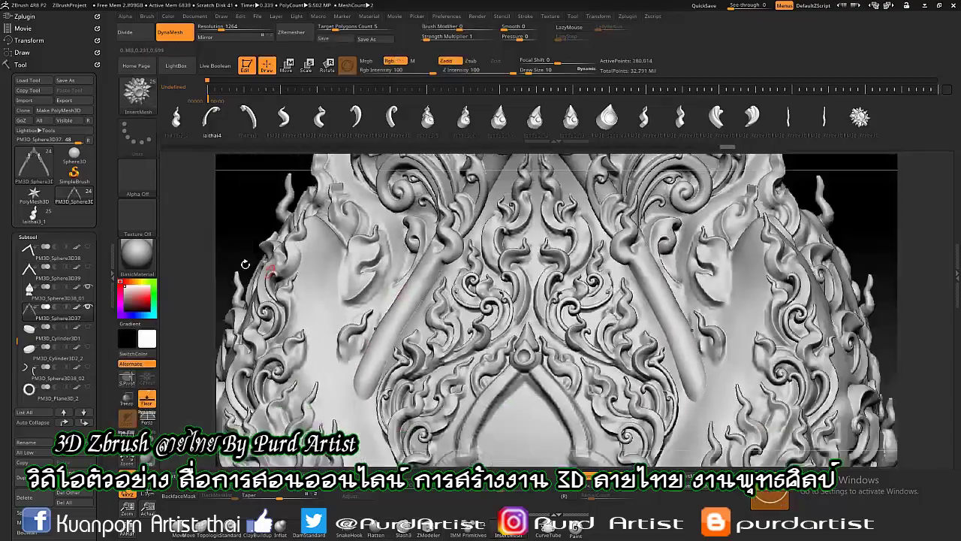
left_click(408, 274, "alt")
key("w")
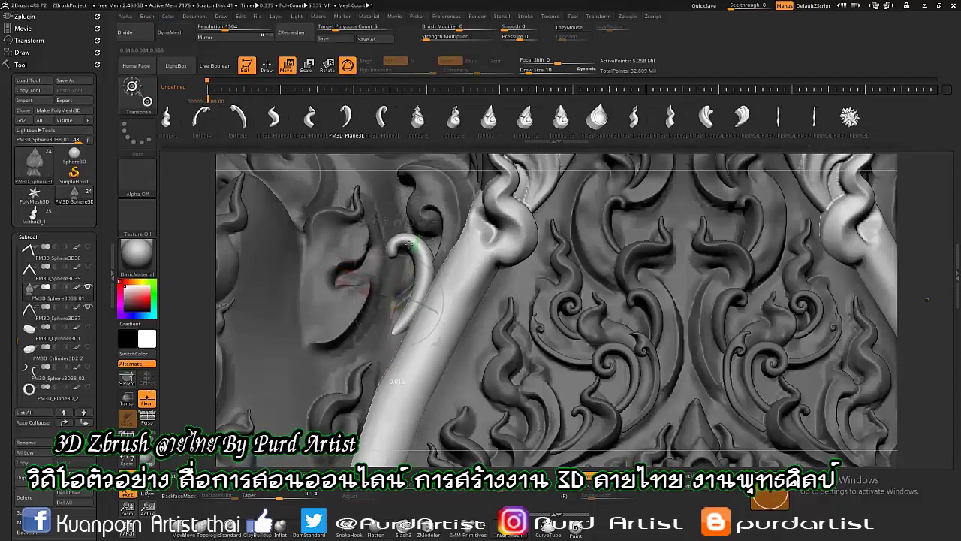
Step: Orbit around the curved piece, toggling between Transpose move and Draw modes
mouse_move(927, 298)
left_mouse_down()
mouse_move(884, 293)
mouse_move(937, 298)
left_mouse_up()
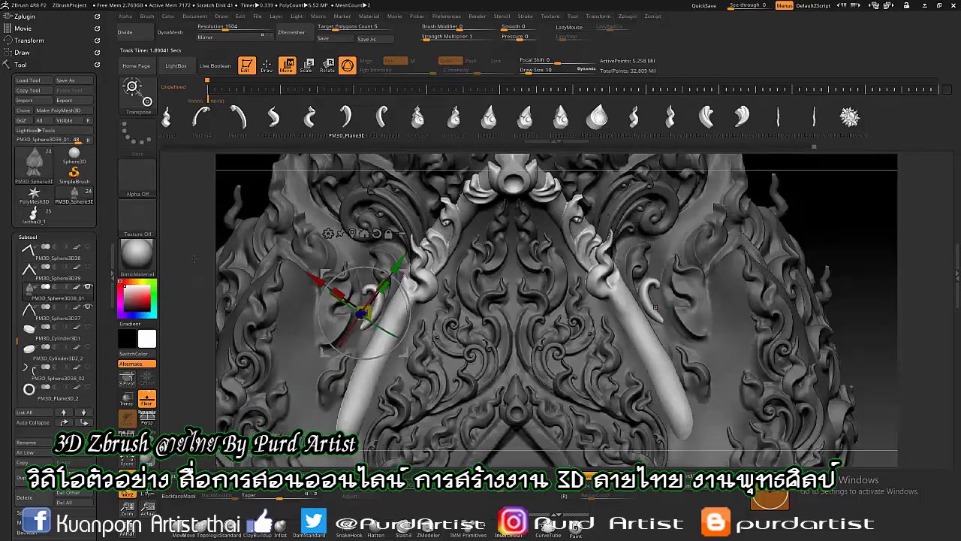
key("q")
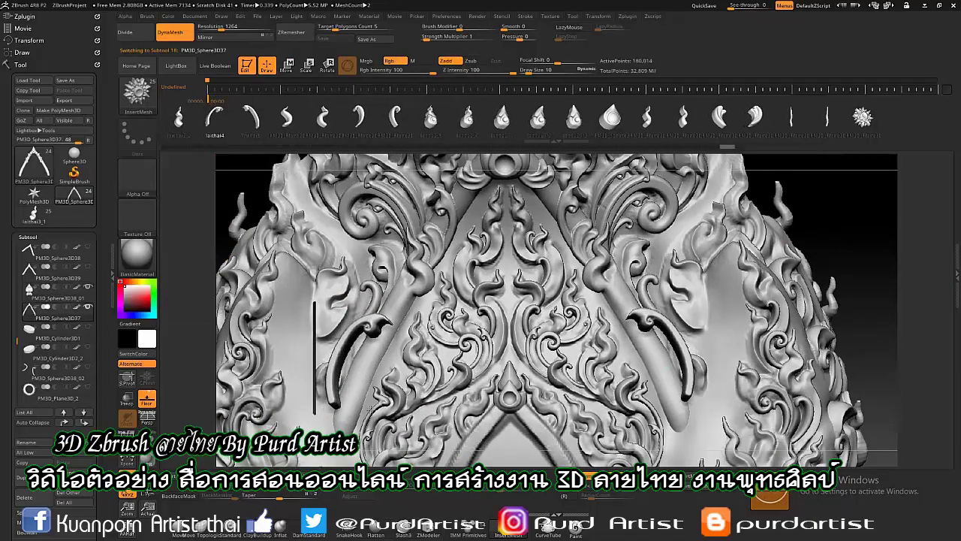
key("w")
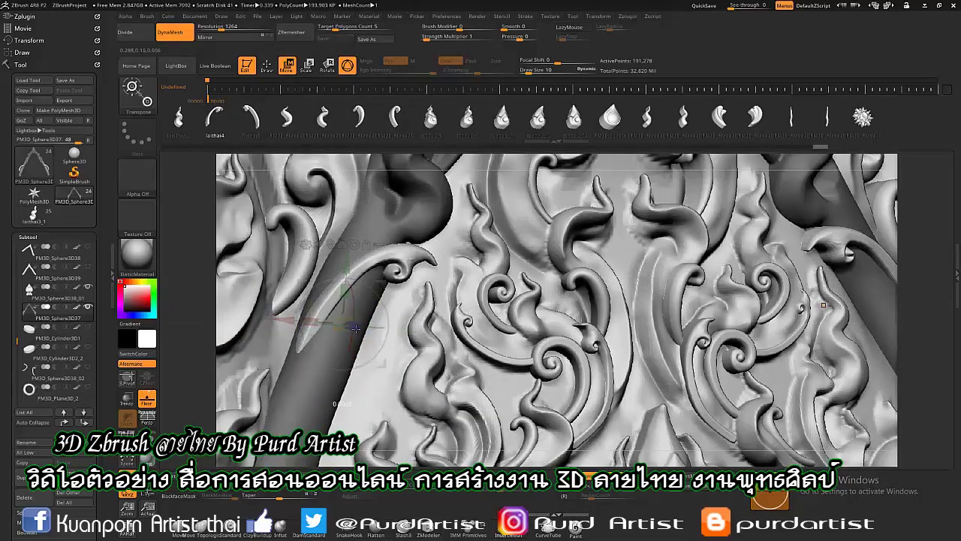
key("q")
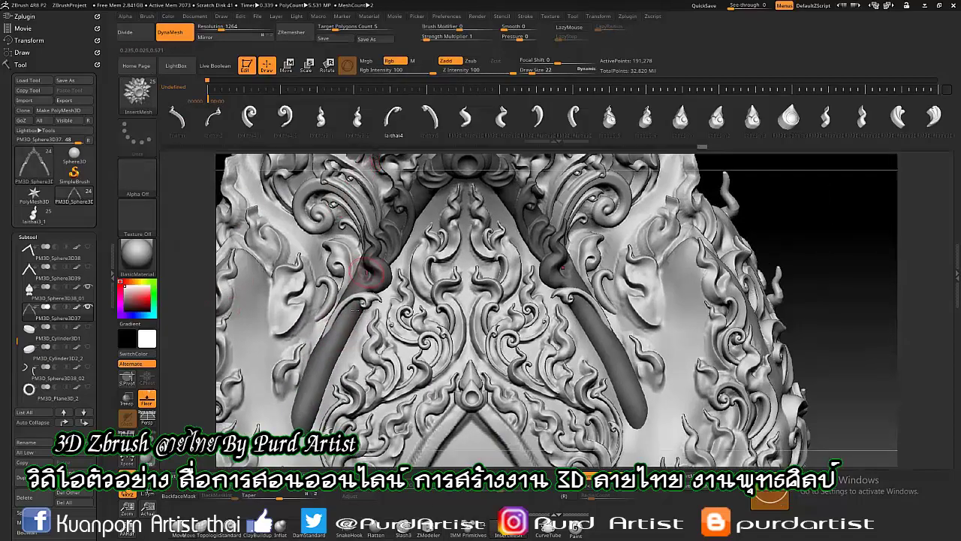
key("w")
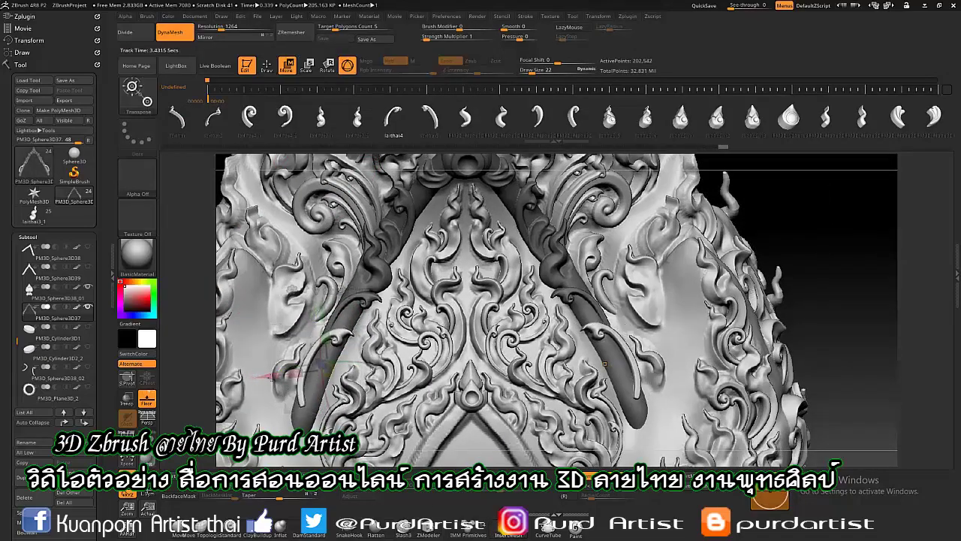
key("q")
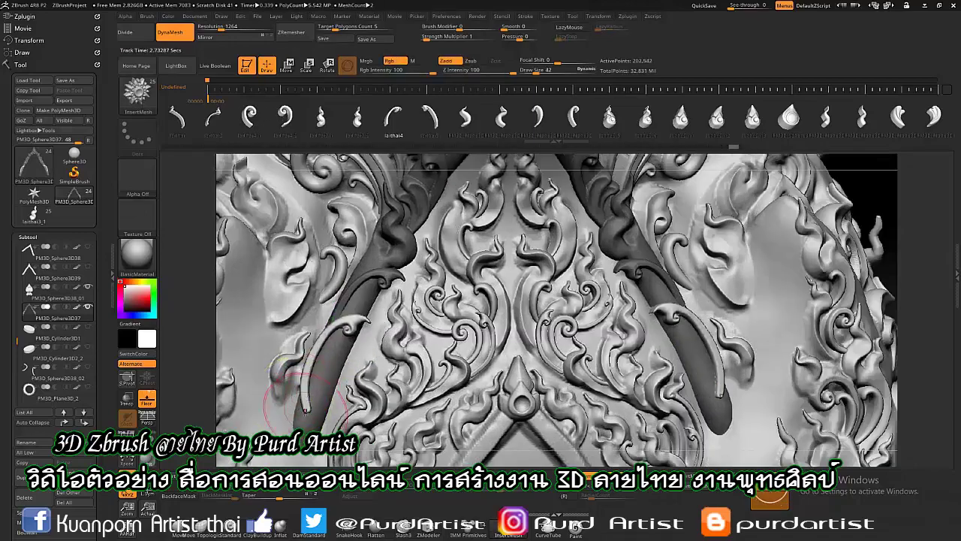
Step: Reposition the inserted V-shaped piece on the carving using the InsertMesh brush and Move
key("b")
key("m")
key("v")
mouse_move(229, 351)
right_mouse_down()
mouse_move(307, 368)
mouse_move(492, 460)
right_mouse_up()
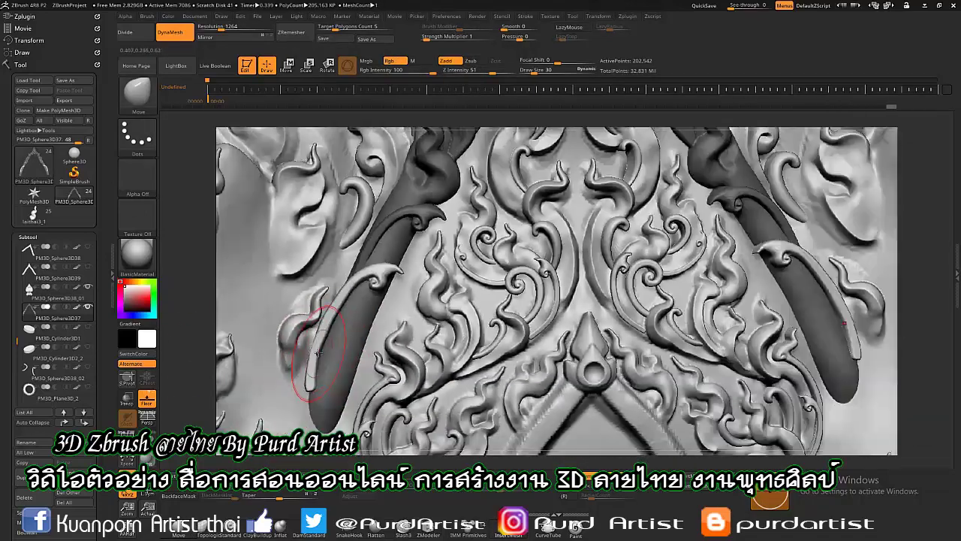
key("b")
key("i")
key("m")
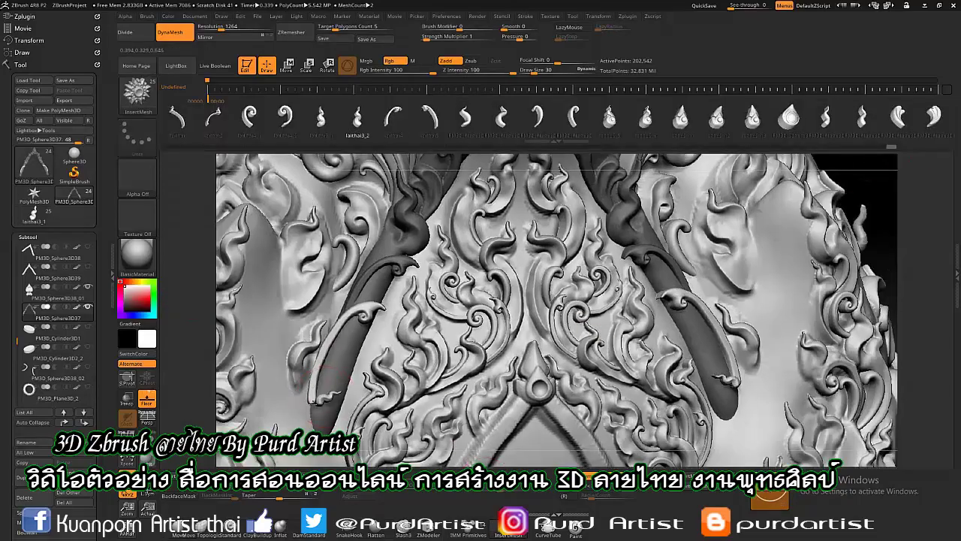
left_click(289, 66)
left_click_drag(274, 359, 325, 392)
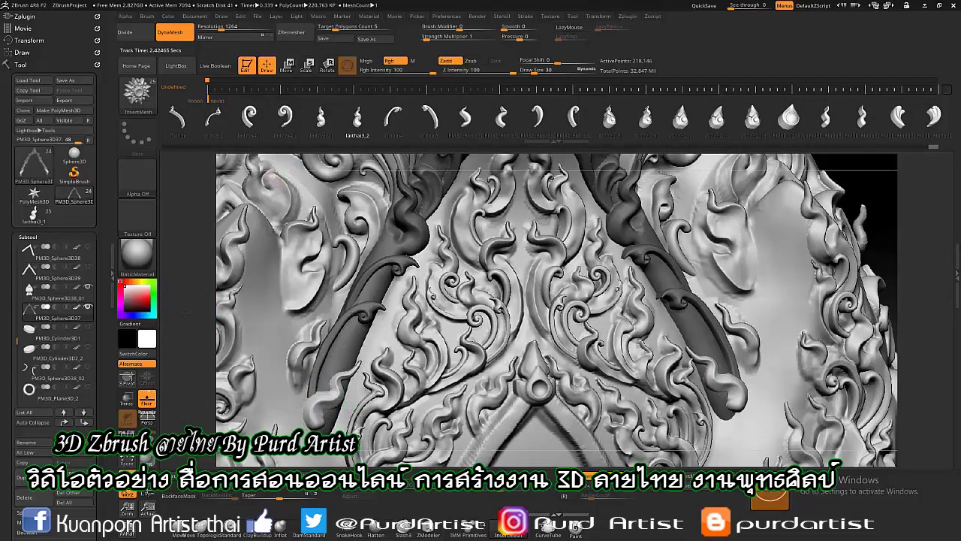
key("w")
key("q")
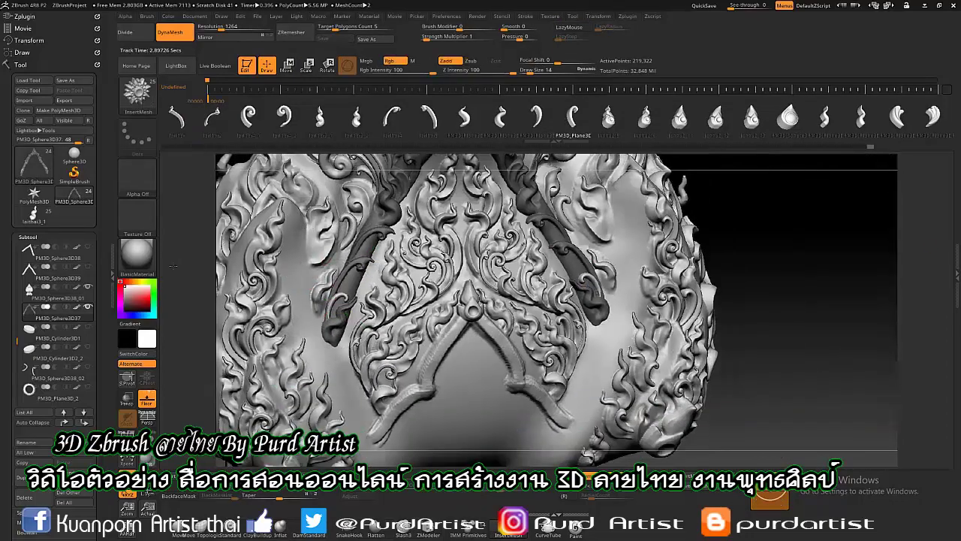
Step: Select the V-shaped strap's subtool, adjust its position and smooth it
left_click_drag(225, 286, 196, 283)
left_click_drag(418, 290, 313, 273, "alt")
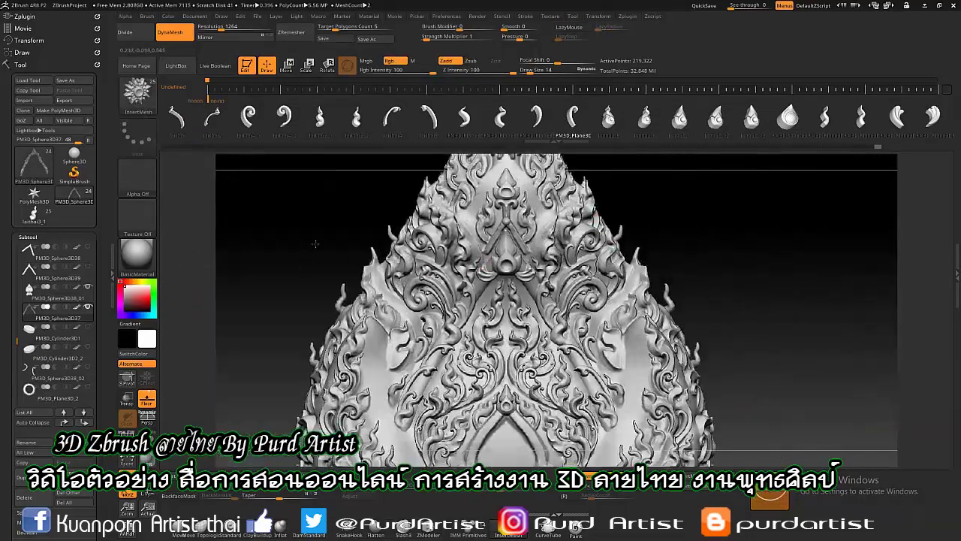
left_click(316, 273, "alt")
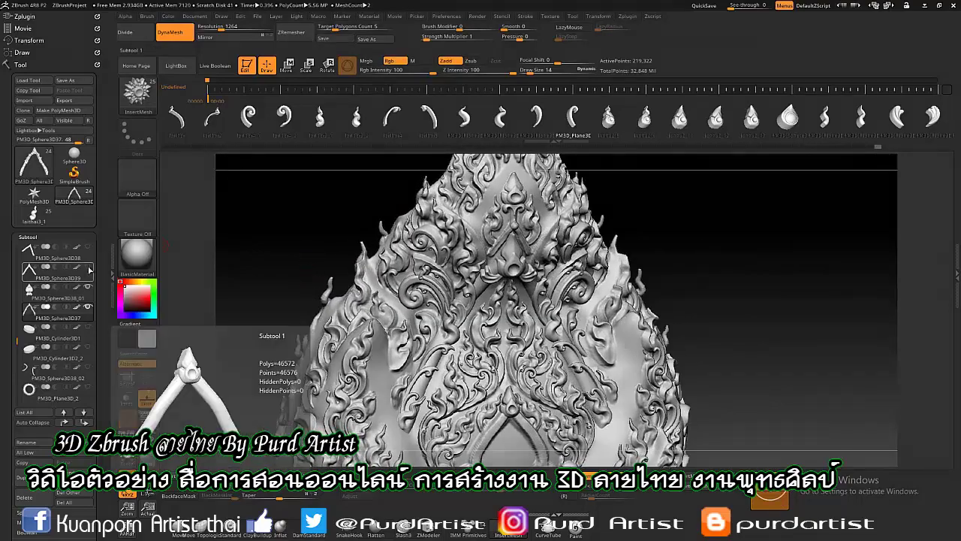
mouse_move(283, 245)
left_mouse_down("alt")
mouse_move(462, 263)
mouse_move(321, 235)
left_mouse_up("alt")
key("w")
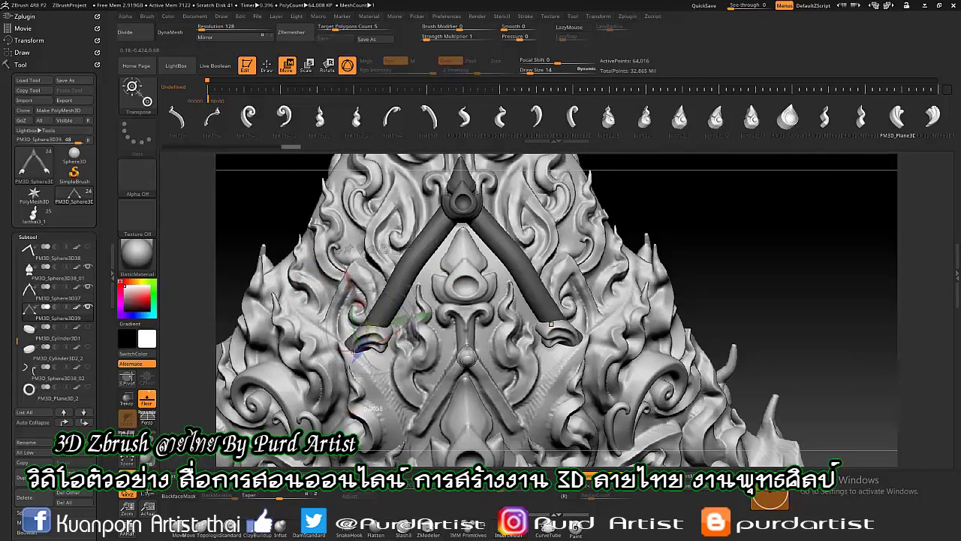
key("q")
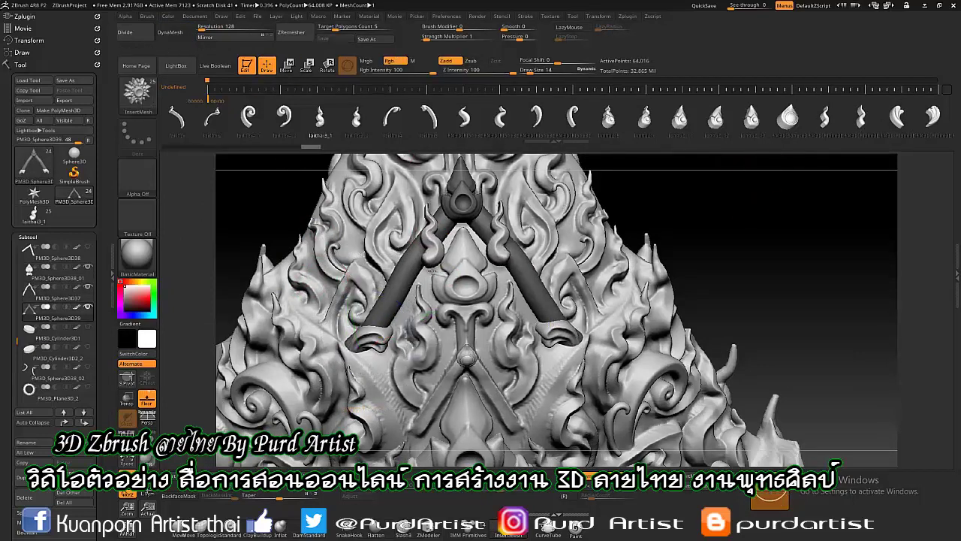
key("w")
key("q")
right_click_drag(215, 221, 389, 255, "ctrl")
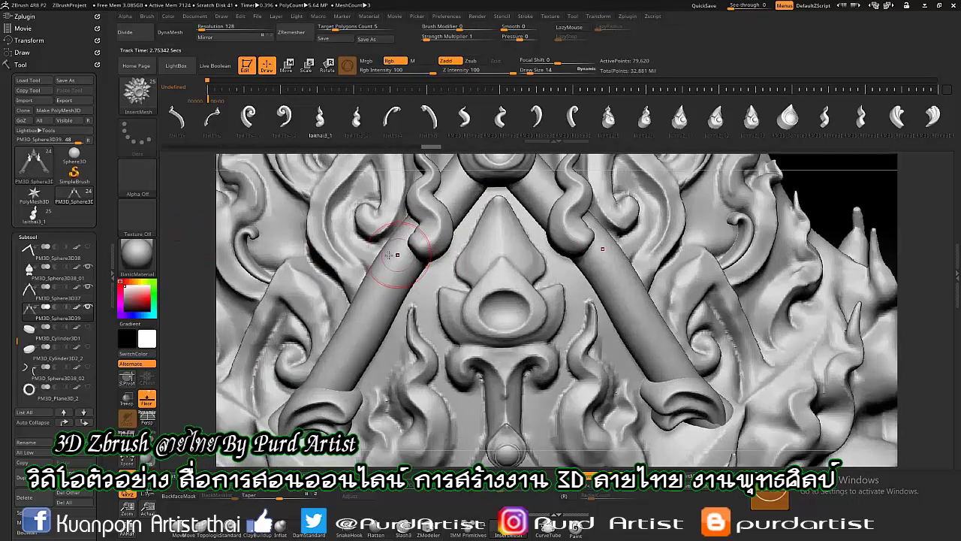
key("shift")
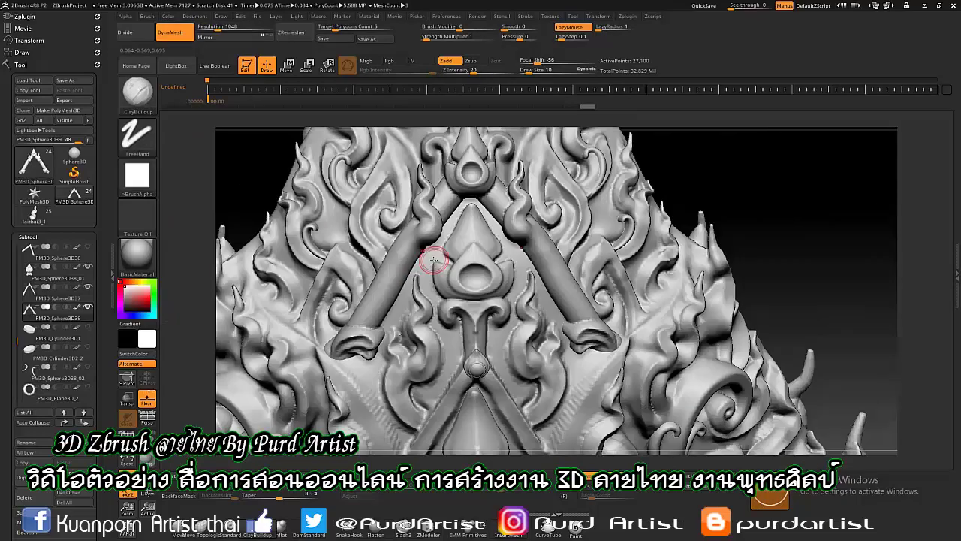
right_click_drag(436, 264, 320, 213)
Step: Scrub the undo history back to compare states, then redo to the latest edits
left_click_drag(587, 106, 517, 107)
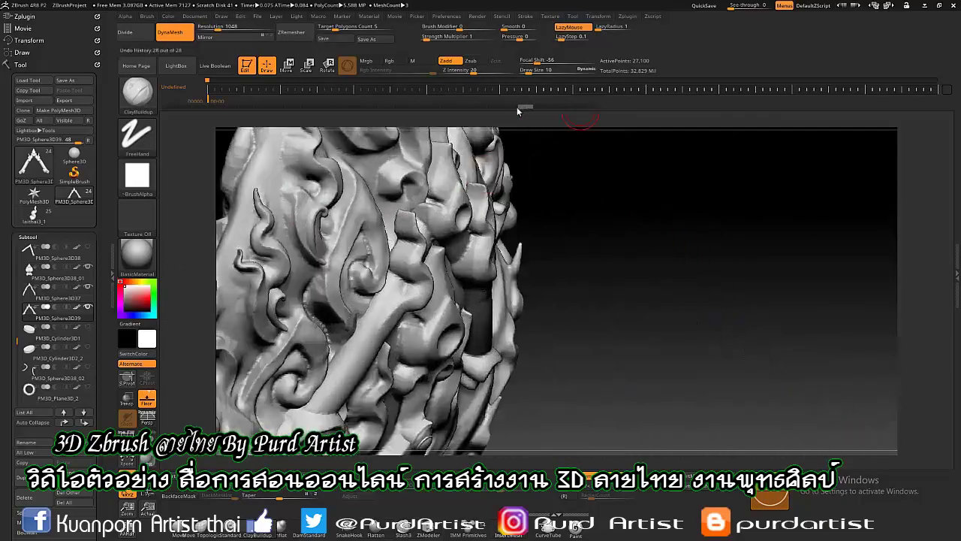
left_click_drag(365, 102, 339, 106)
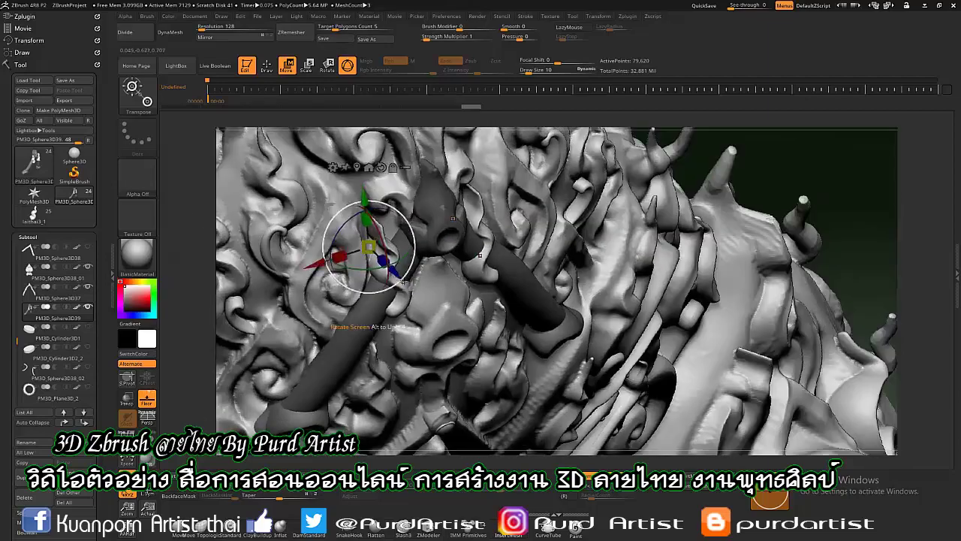
left_click_drag(411, 106, 555, 106)
key("ctrl+shift+z")
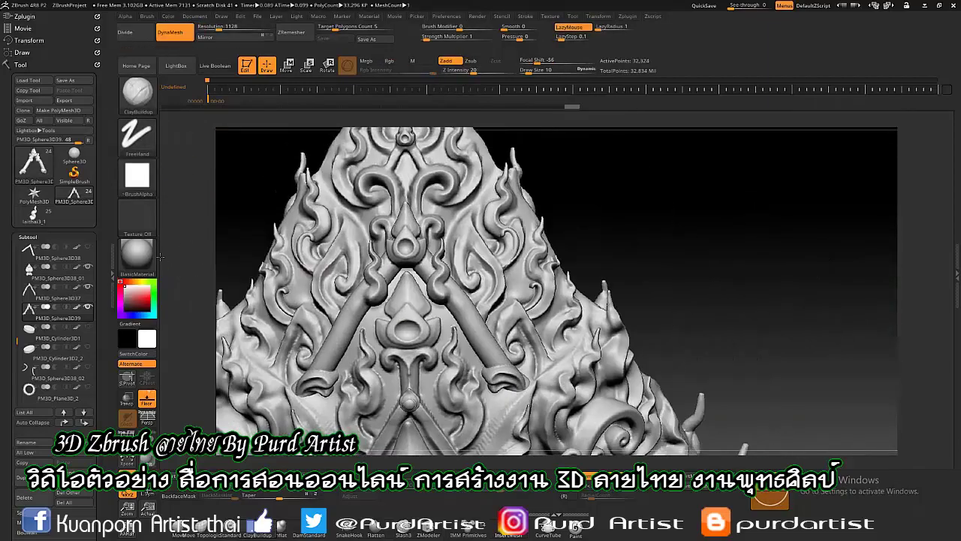
key("ctrl+shift+z")
key("ctrl+shift+z")
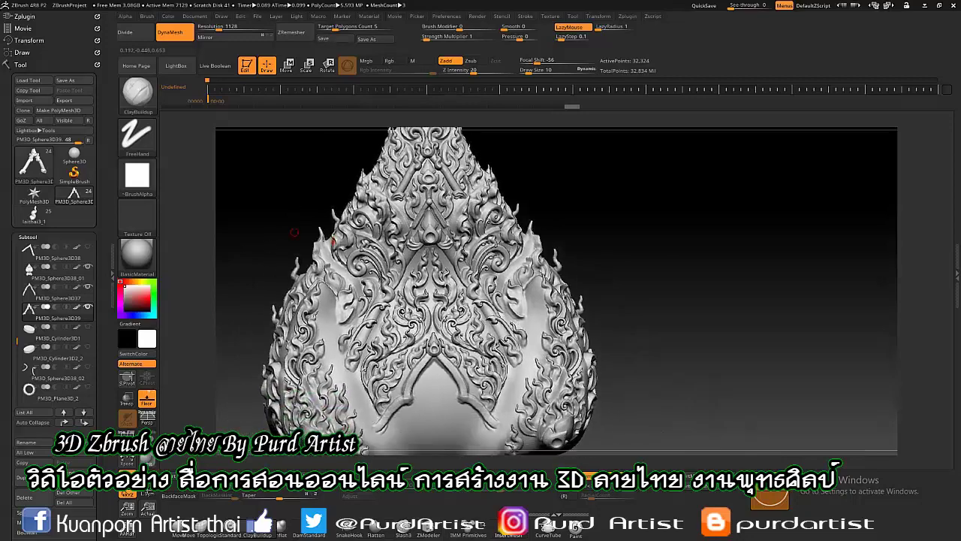
key("ctrl+shift+z")
key("ctrl+shift+z")
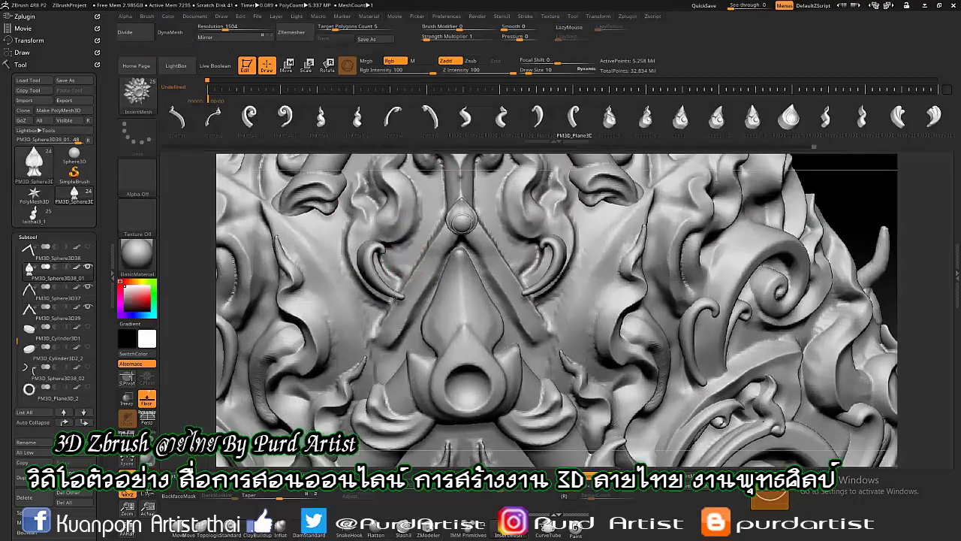
key("ctrl+shift+z")
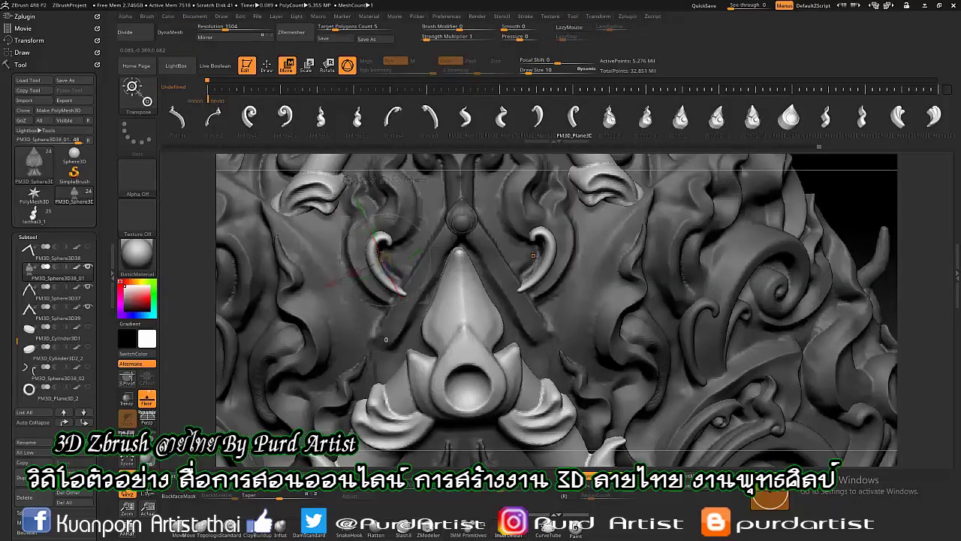
Step: Redo through the history to restore the mirrored pair of curled pieces at the V's apex
key("ctrl+shift+z")
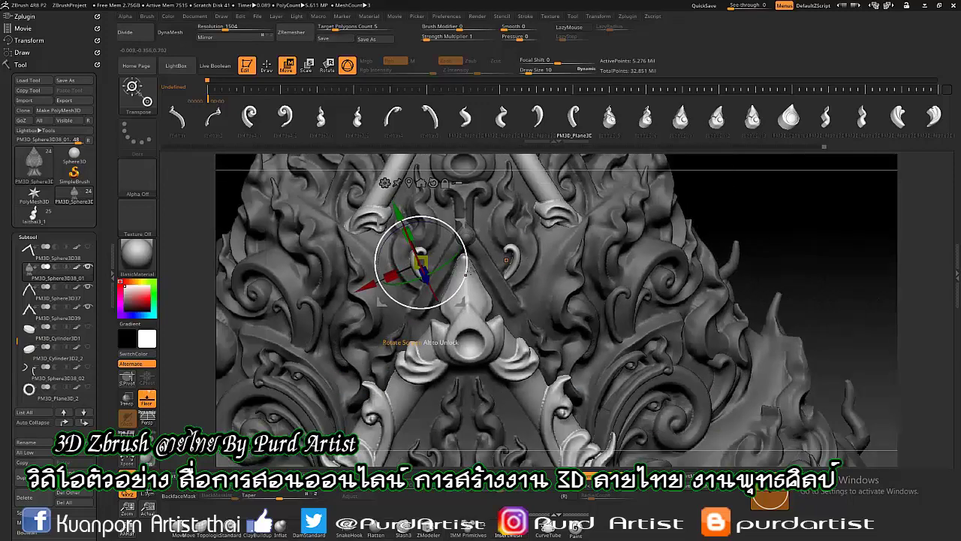
key("ctrl+shift+z")
key("ctrl+shift+z")
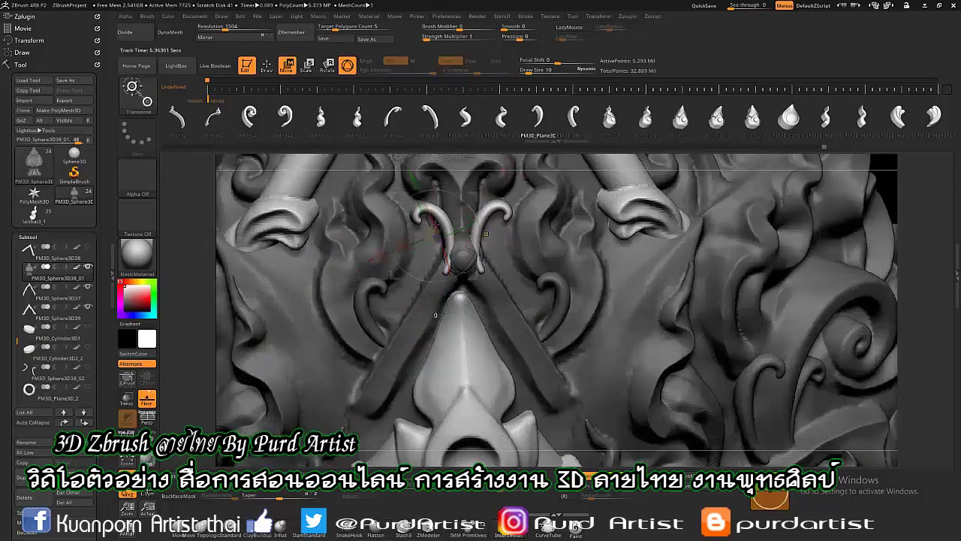
key("ctrl+shift+z")
key("ctrl+shift+z")
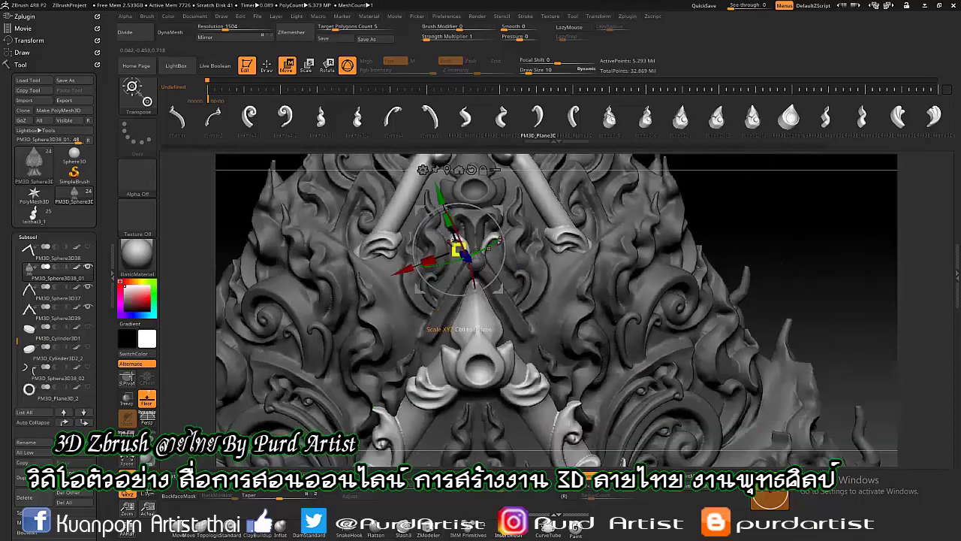
key("ctrl+shift+z")
key("ctrl+shift+z")
key("ctrl+shift+z")
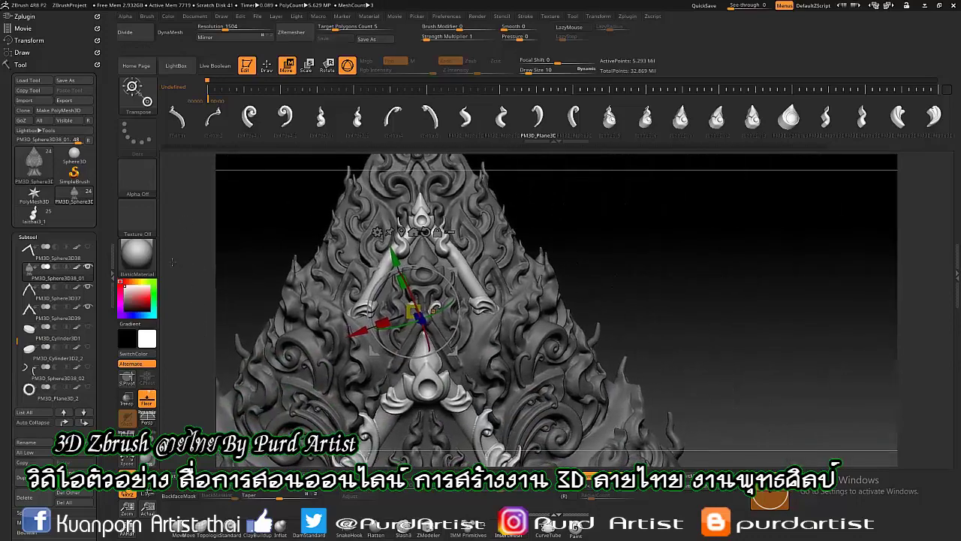
key("ctrl+shift+z")
key("ctrl+shift+z")
key("ctrl+shift+z")
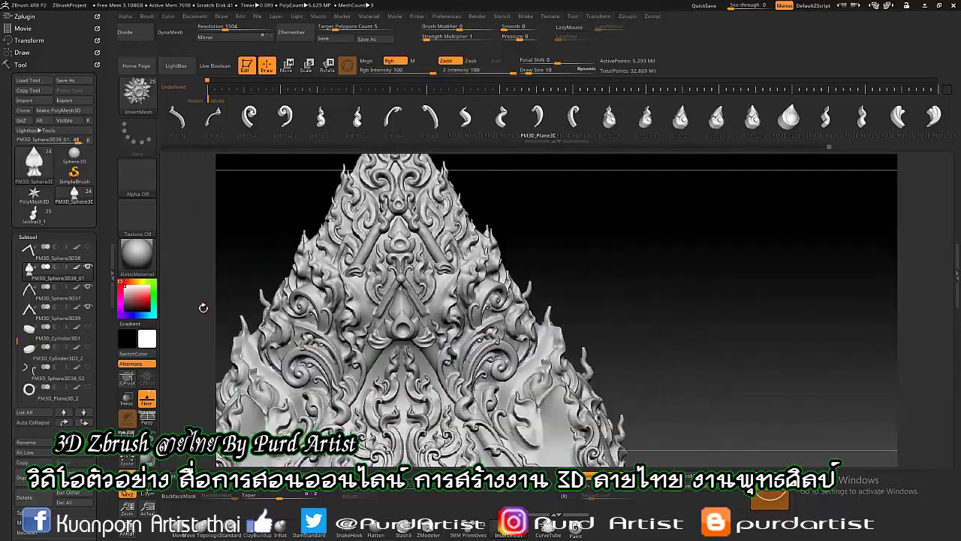
key("ctrl+shift+z")
key("ctrl+shift+z")
Step: Redo the spiral curl insertion and shift the curl and its mirror up-left beside the flames
key("ctrl+shift+z")
key("ctrl+shift+z")
key("ctrl+shift+z")
key("ctrl+shift+z")
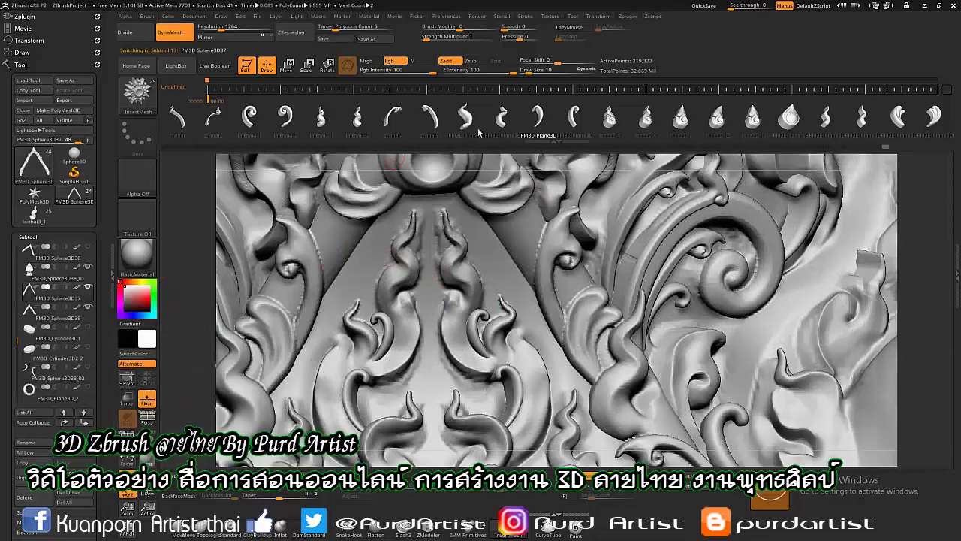
key("ctrl+shift+z")
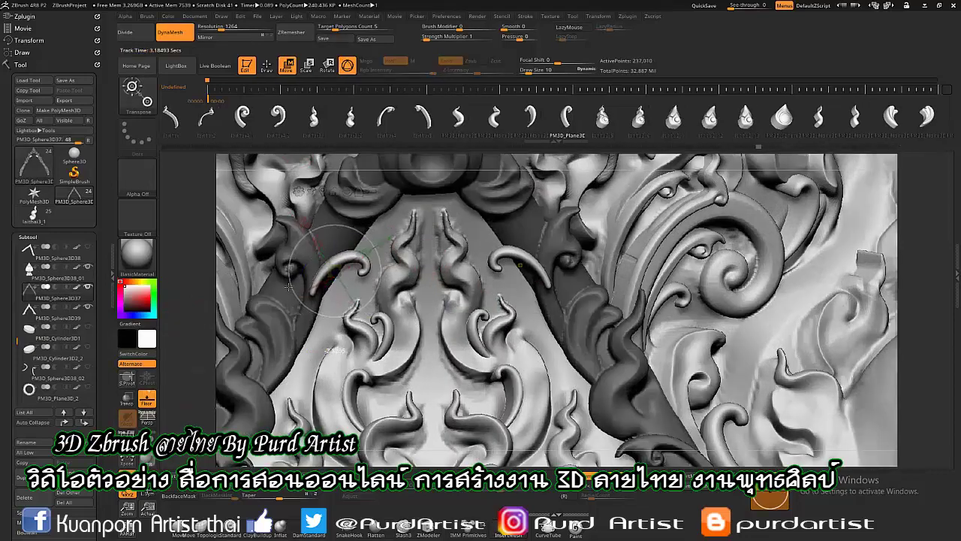
key("ctrl+shift+z")
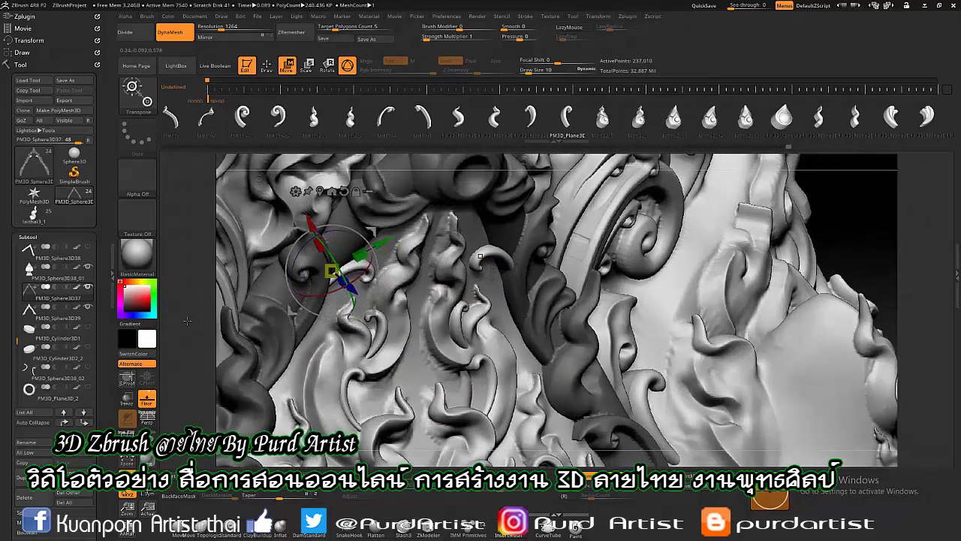
key("ctrl+shift+z")
key("ctrl+shift+z")
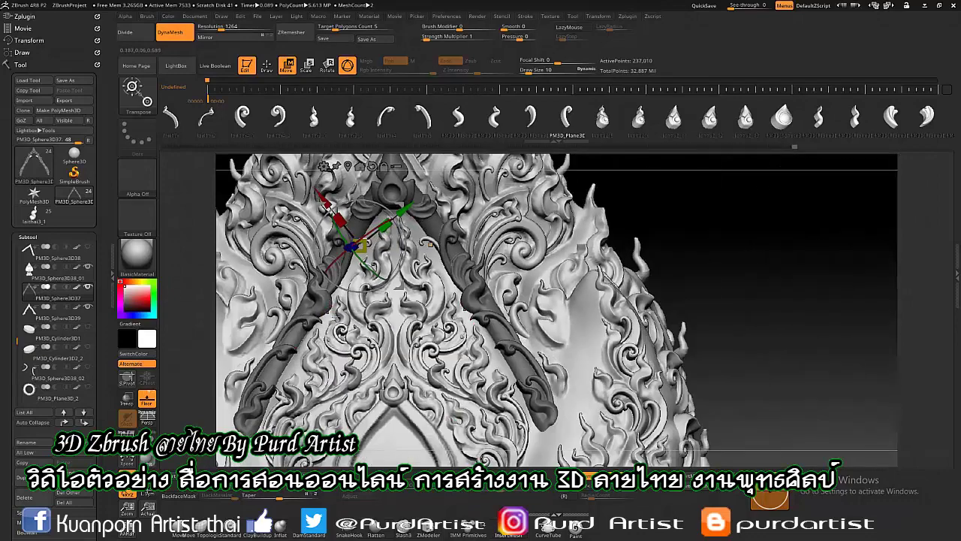
key("ctrl+shift+z")
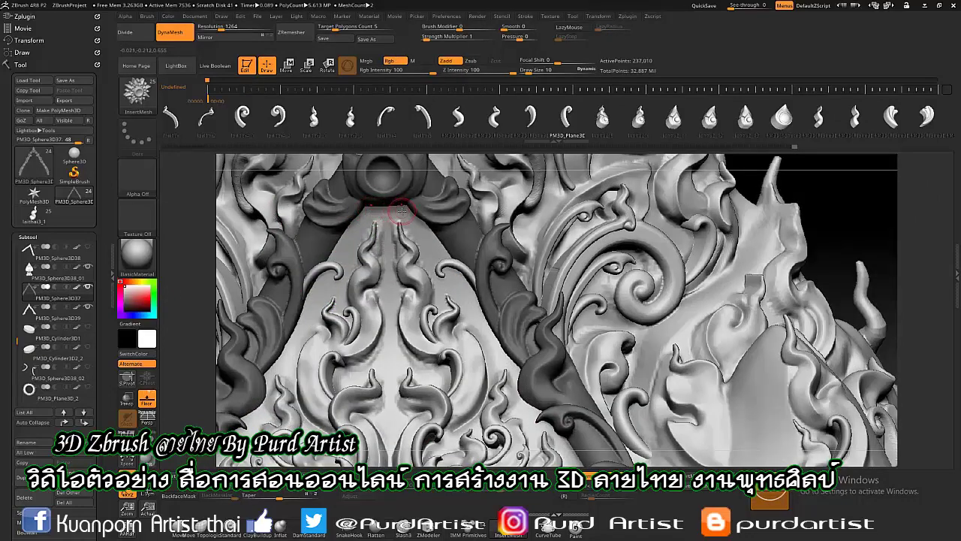
key("ctrl+shift+z")
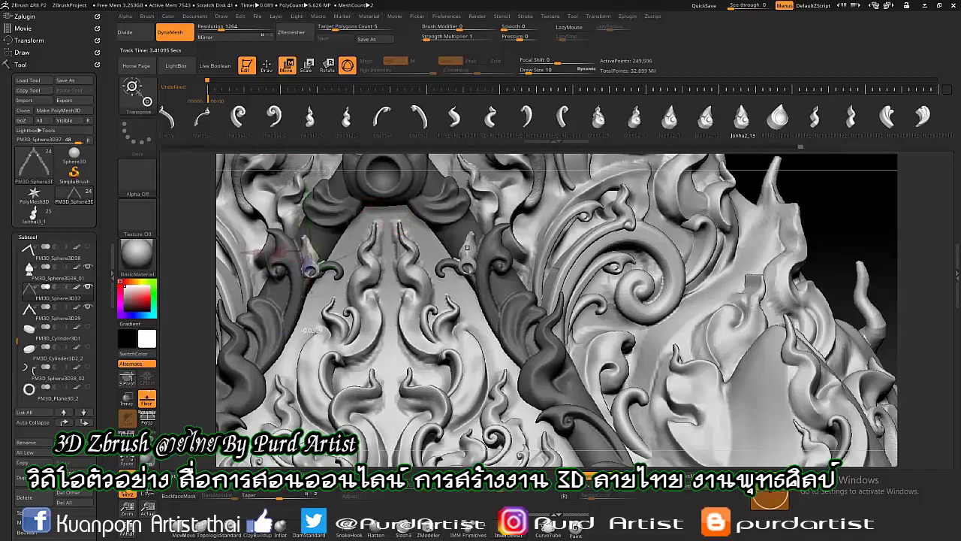
key("ctrl+shift+z")
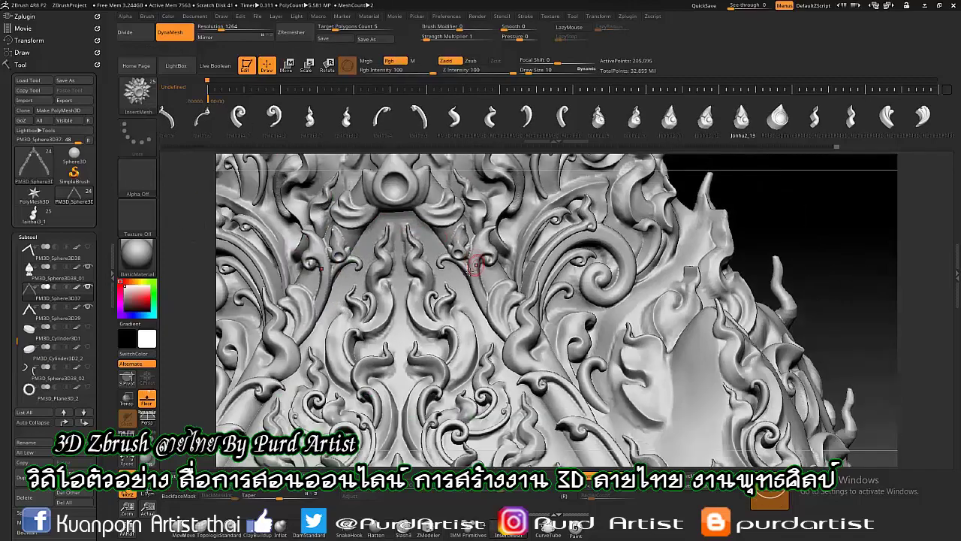
key("ctrl+shift+z")
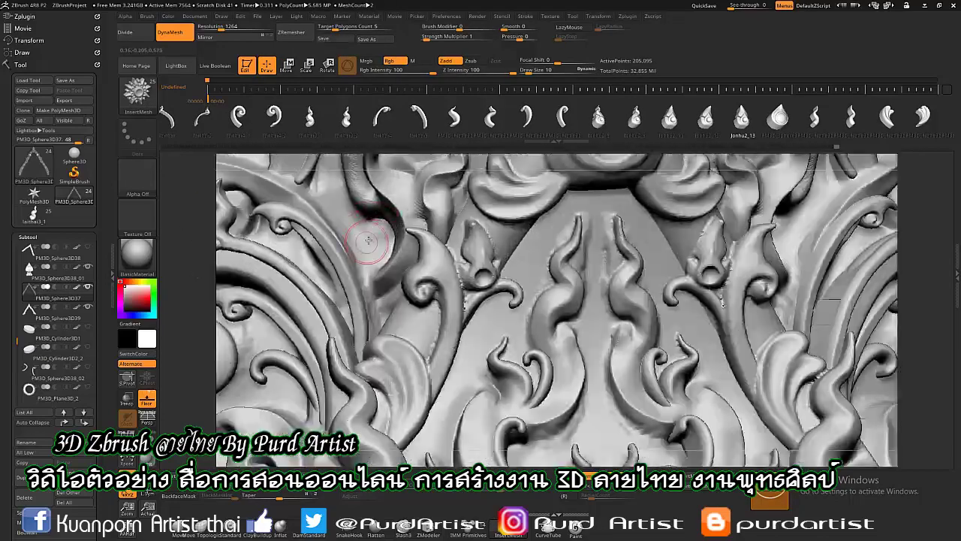
key("ctrl+shift+z")
key("ctrl+shift+z")
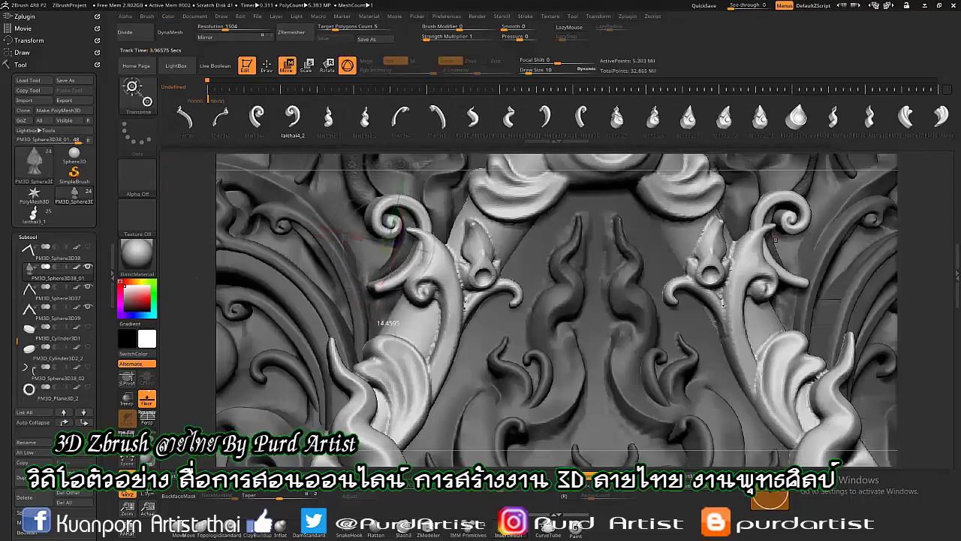
key("ctrl+shift+z")
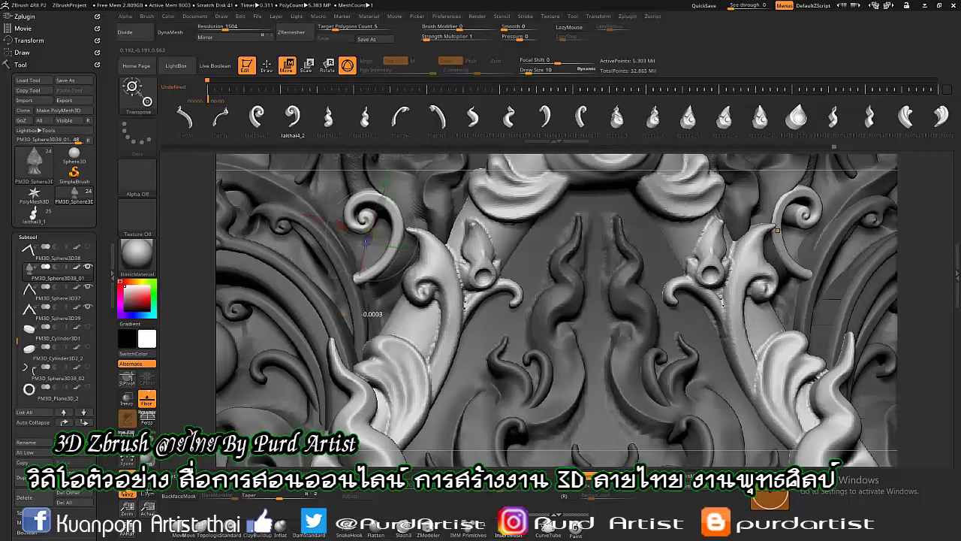
key("ctrl+shift+z")
key("ctrl+shift+z")
key("ctrl+shift+z")
key("ctrl+shift+z")
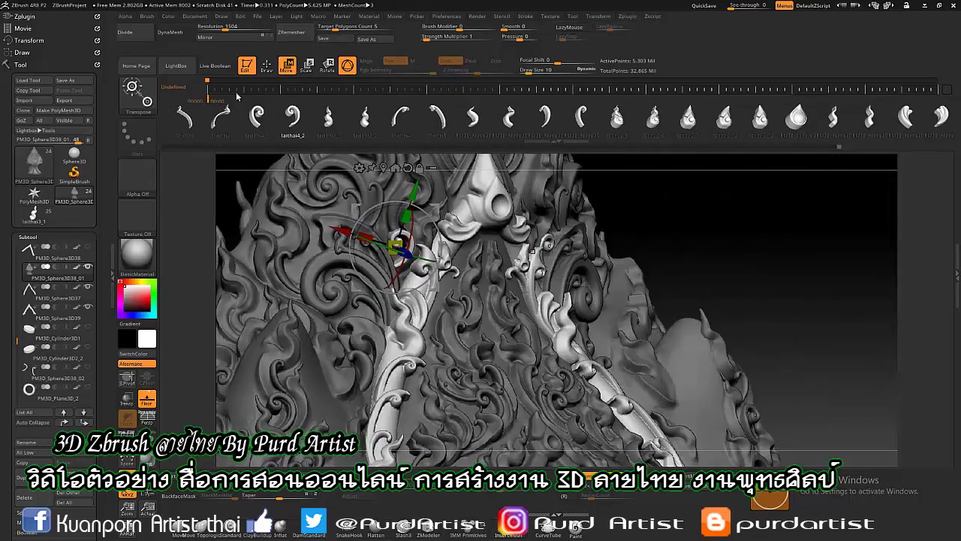
key("ctrl+shift+z")
key("ctrl+shift+z")
key("ctrl+shift+z")
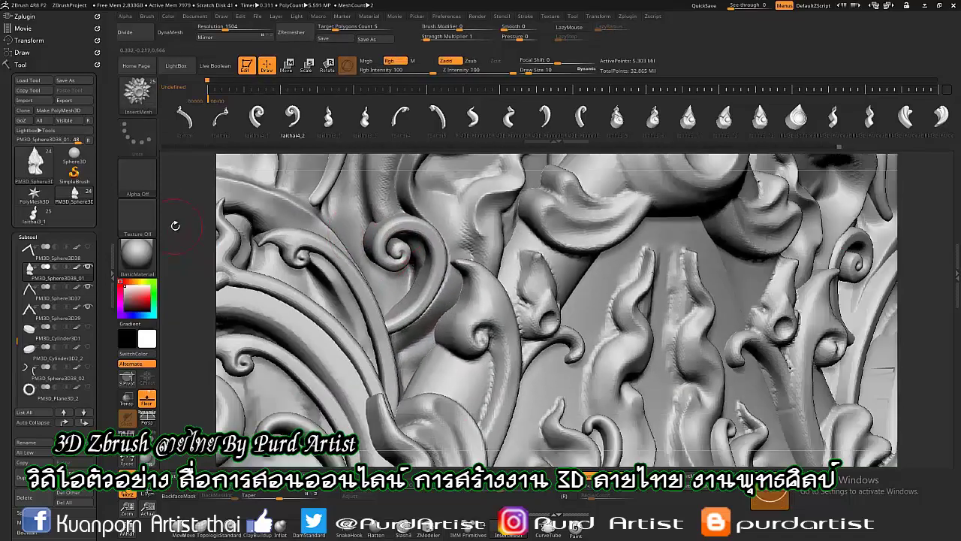
Step: Save the project under the same name, replacing the existing file
left_click(334, 39)
key("Return")
left_click(468, 270)
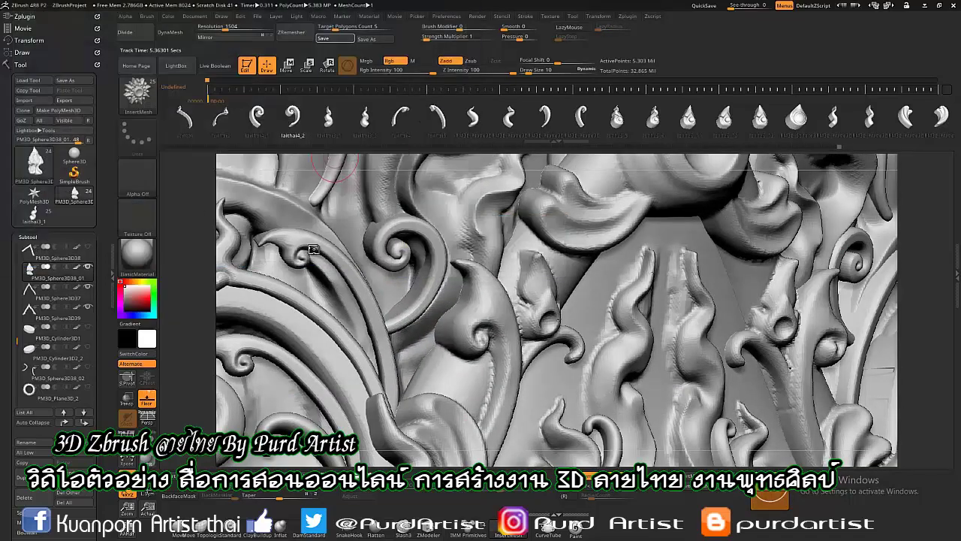
key("ctrl+shift+z")
key("ctrl+shift+z")
key("ctrl+shift+z")
key("ctrl+shift+z")
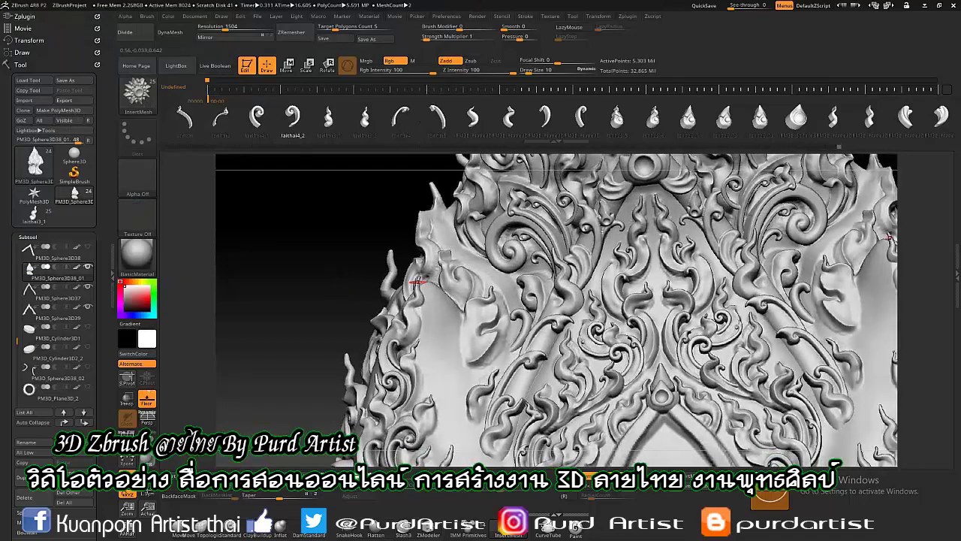
key("m")
left_click(711, 310)
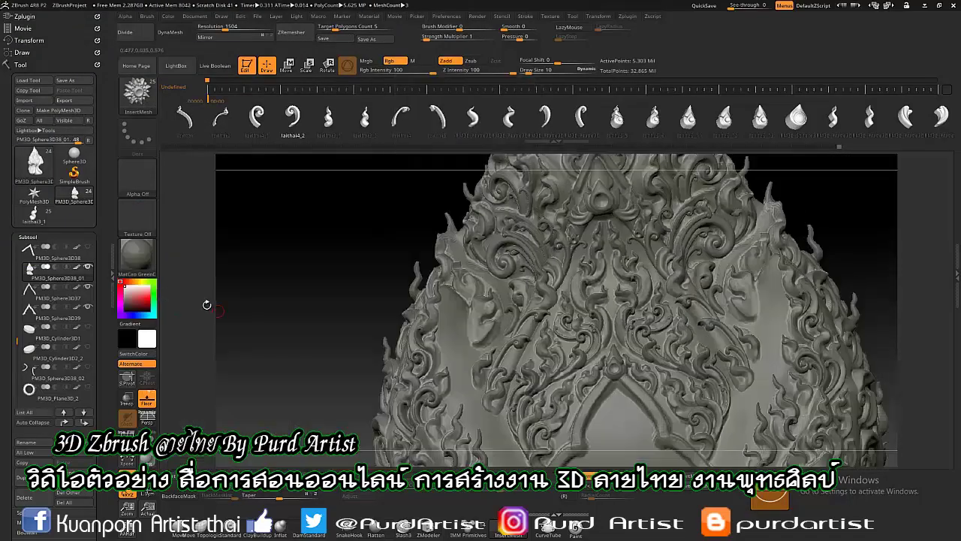
key("m")
left_click(190, 302)
mouse_move(446, 293)
left_mouse_down()
mouse_move(340, 314)
mouse_move(361, 320)
mouse_move(255, 260)
left_mouse_up()
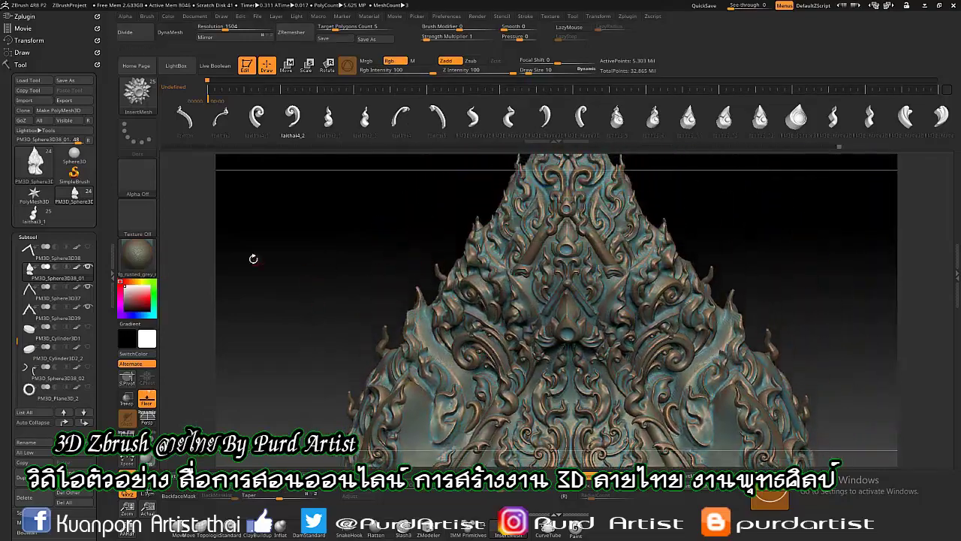
left_click_drag(336, 283, 323, 273, "alt")
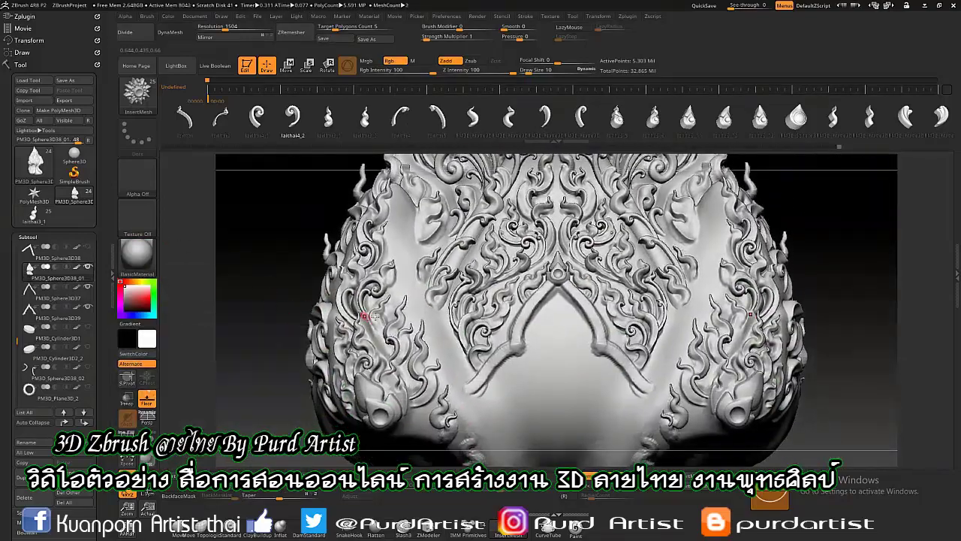
mouse_move(368, 316)
left_mouse_down("alt")
mouse_move(540, 338)
mouse_move(756, 340)
left_mouse_up("alt")
Step: Raise the small flame pair and its mirrored twin into the arch relief
key("w")
left_click_drag(533, 340, 533, 324)
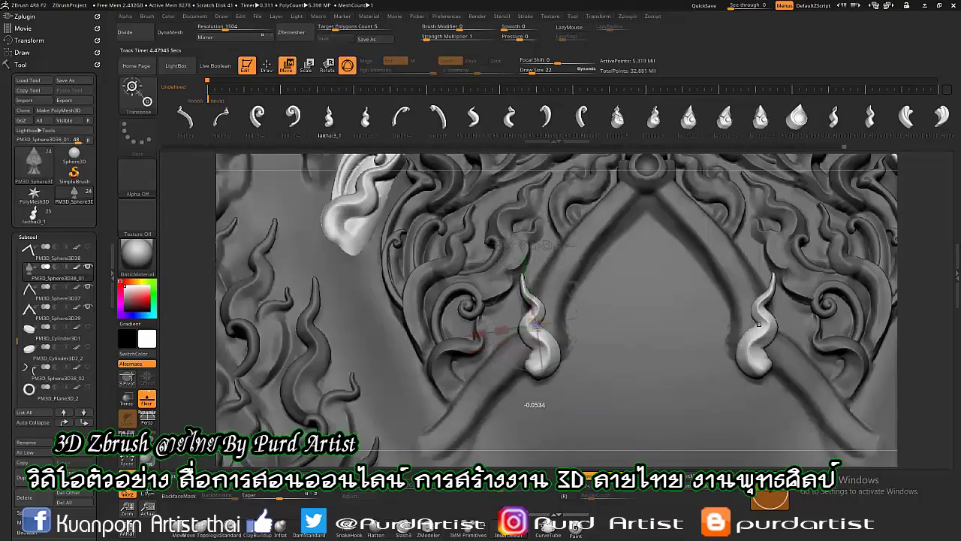
right_click_drag(536, 326, 487, 295)
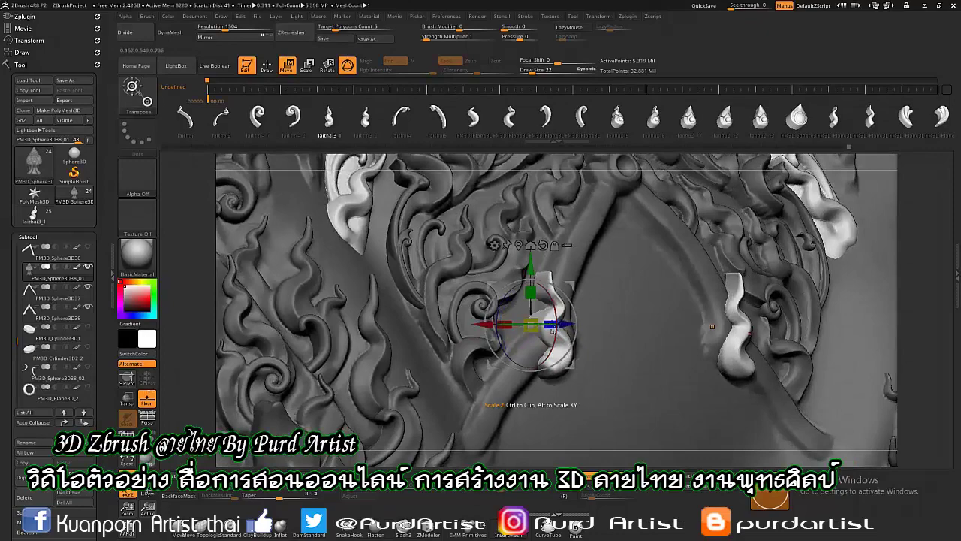
right_click_drag(707, 327, 752, 325, "shift")
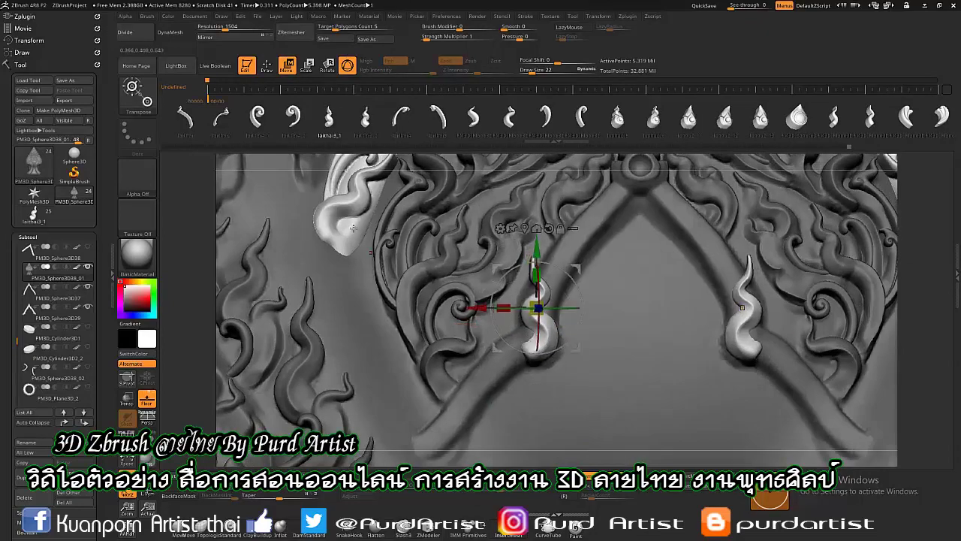
key("q")
mouse_move(352, 227)
right_mouse_down()
mouse_move(531, 329)
mouse_move(526, 275)
mouse_move(487, 329)
right_mouse_up()
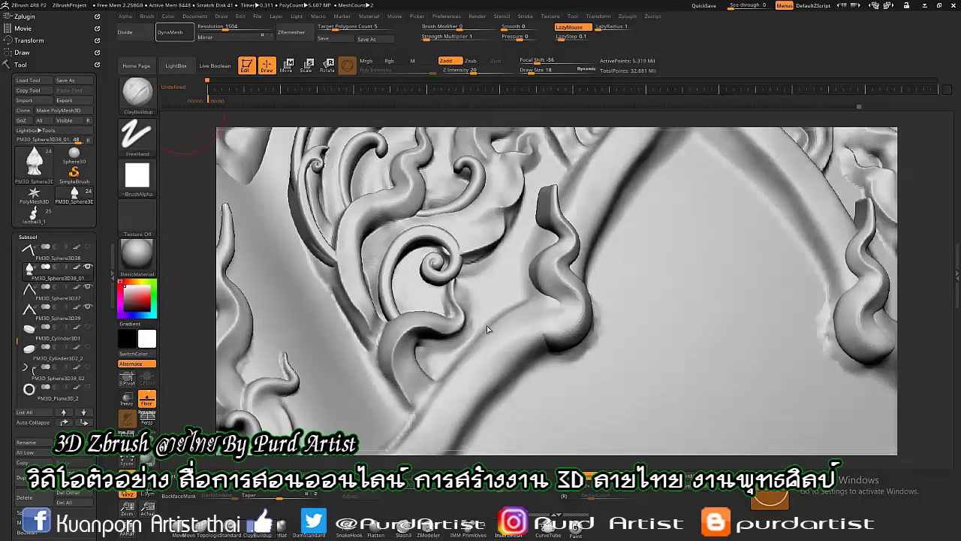
Step: DynaMesh to fuse the flames, then insert and position an S-shaped flame
key("b")
key("i")
key("m")
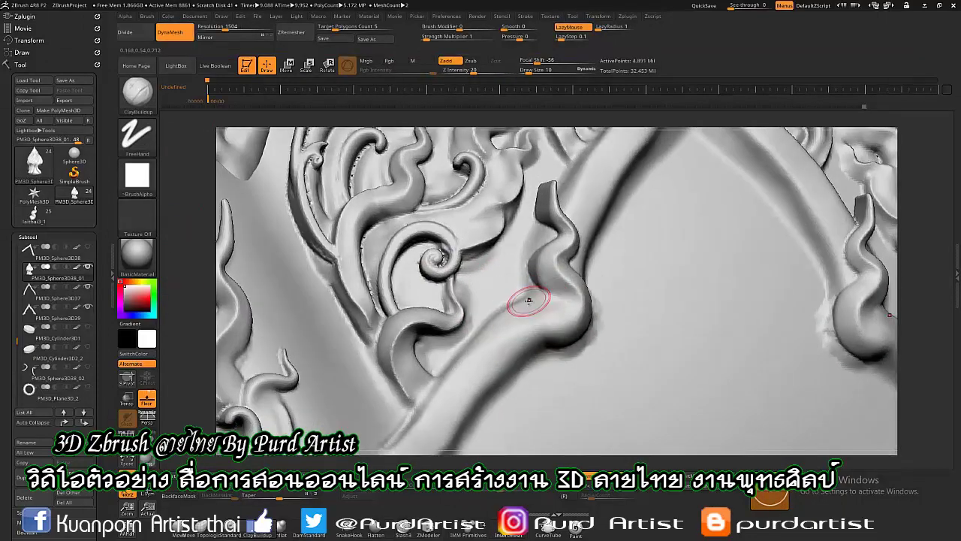
key("w")
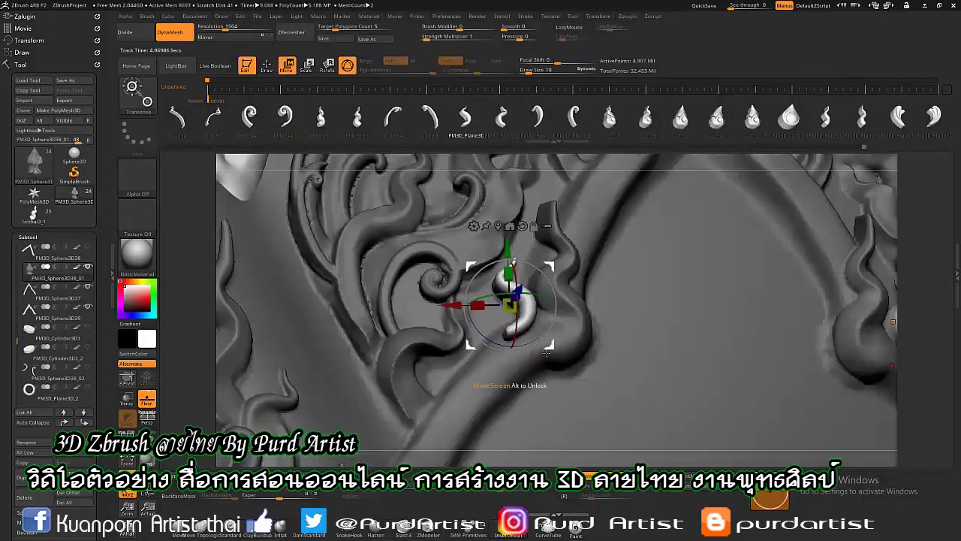
left_click_drag(184, 259, 530, 321)
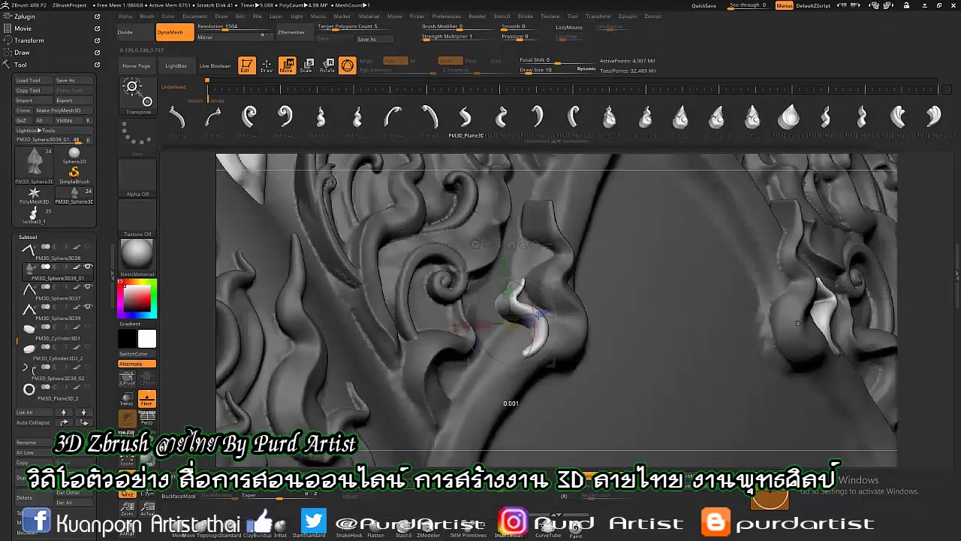
left_click_drag(537, 308, 188, 228)
key("q")
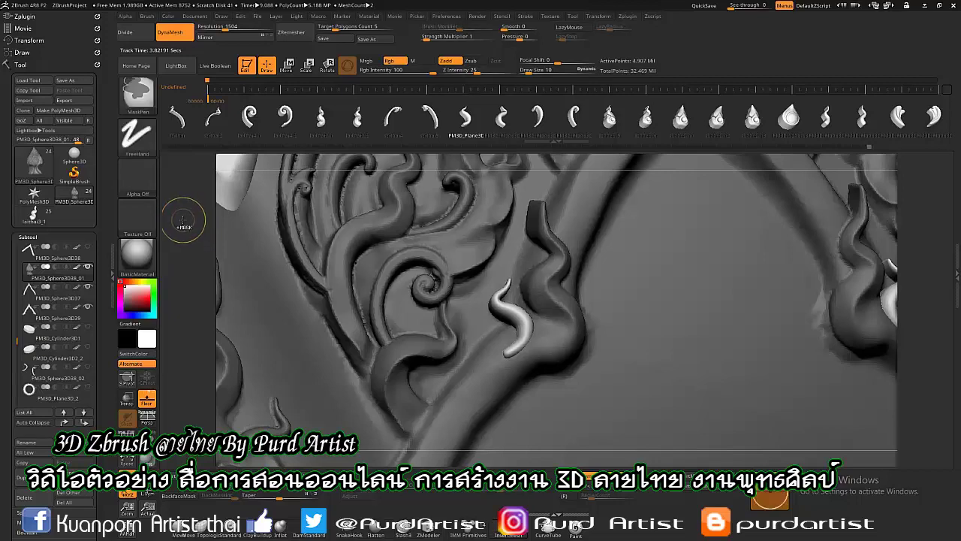
Step: Invert and clear the mask around the S-flame to blend it into the arch
left_click(183, 224, "ctrl")
left_click_drag(202, 303, 188, 242, "ctrl")
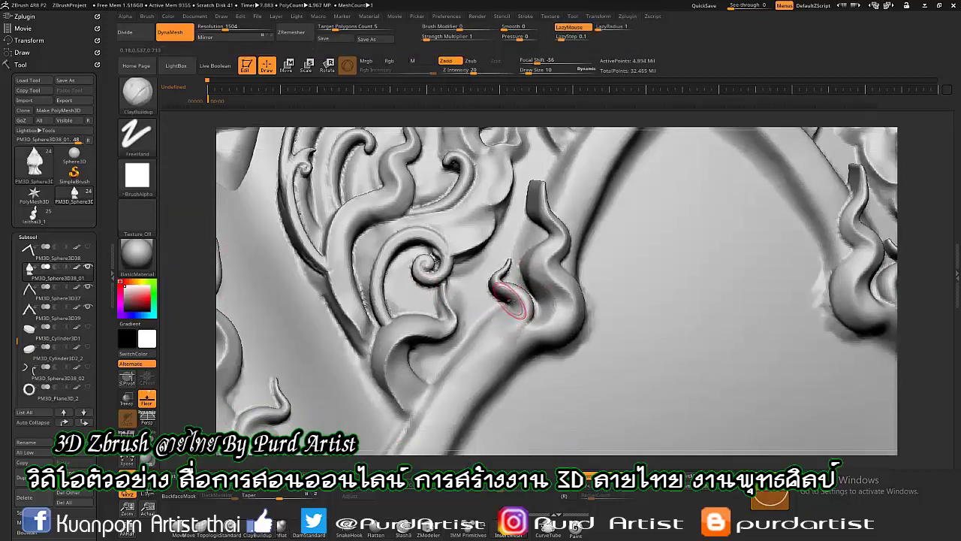
left_click_drag(515, 268, 235, 275, "alt")
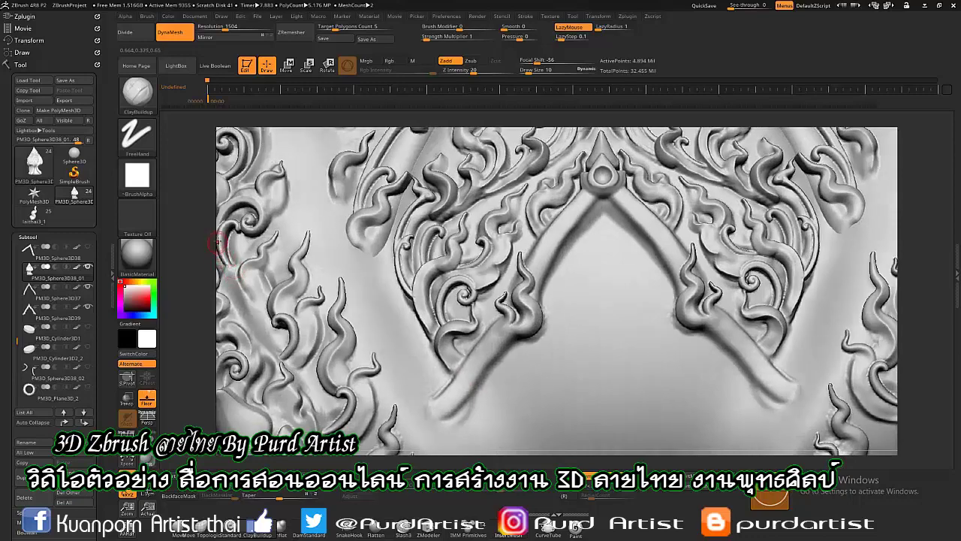
mouse_move(186, 256)
left_mouse_down("alt")
mouse_move(512, 299)
mouse_move(488, 353)
mouse_move(534, 328)
mouse_move(576, 271)
mouse_move(429, 279)
left_mouse_up("alt")
Step: Insert a mirrored pair of curled hook ornaments beside the arch
key("b")
key("i")
key("m")
key("w")
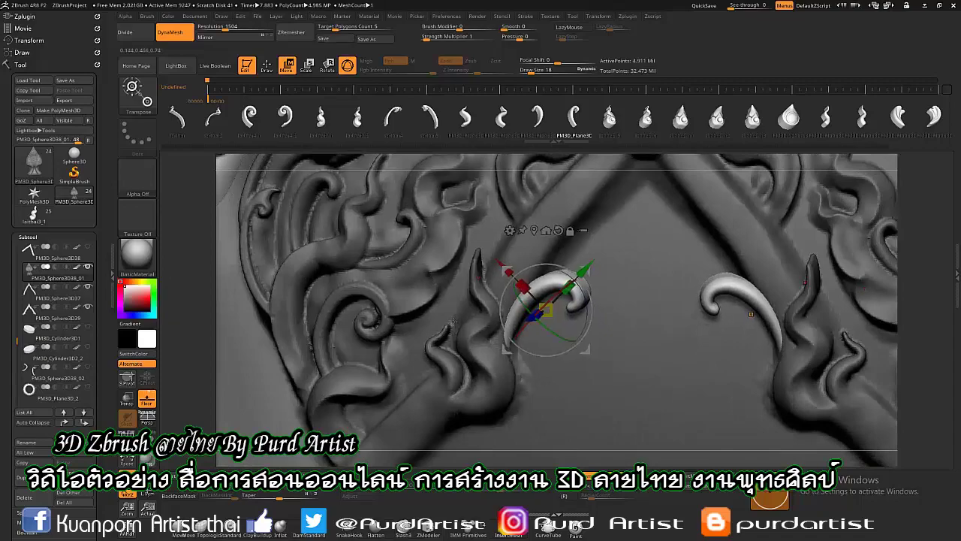
Step: Scale down the curled hook pair and tuck it into the upper arch, then fit the model in view
mouse_move(188, 316)
left_mouse_down("alt")
mouse_move(177, 297)
mouse_move(180, 225)
left_mouse_up("alt")
key("q")
key("w")
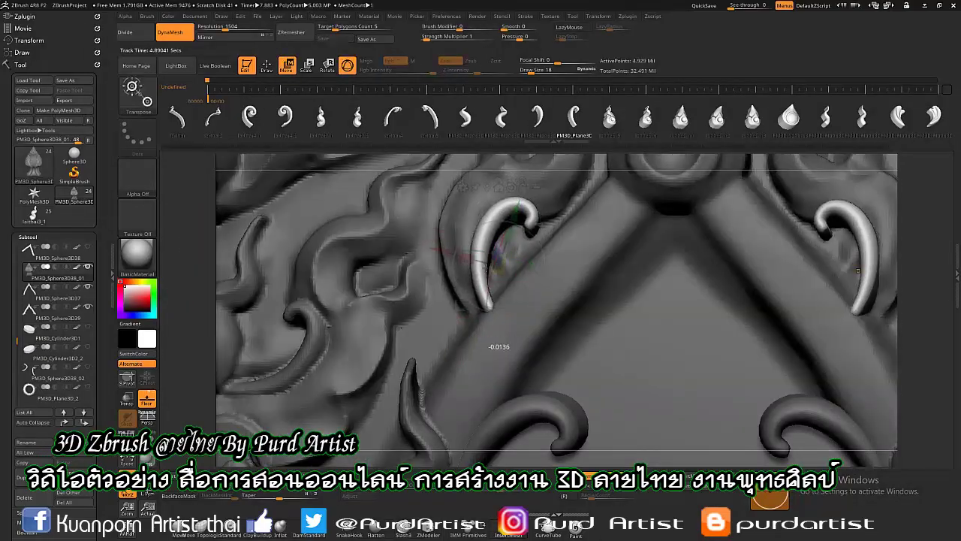
key("minus")
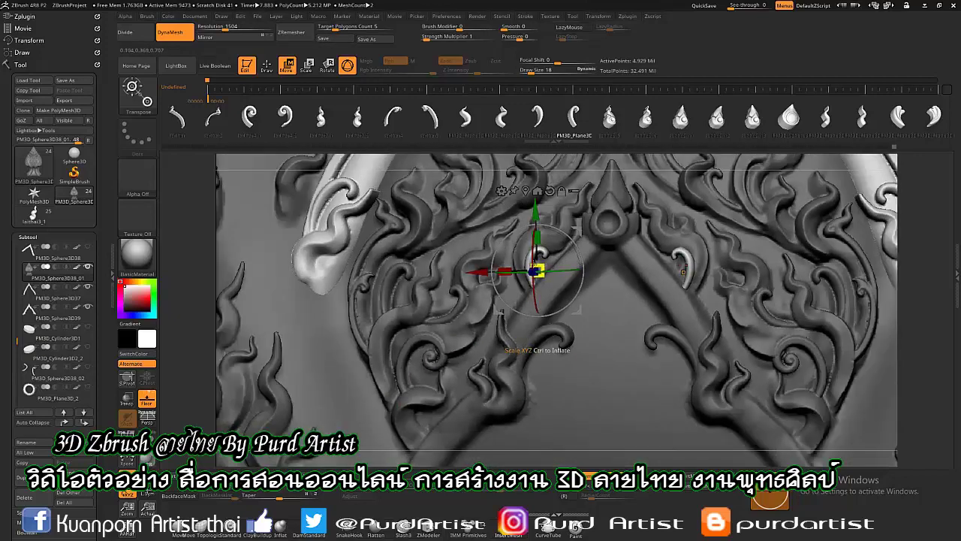
key("q")
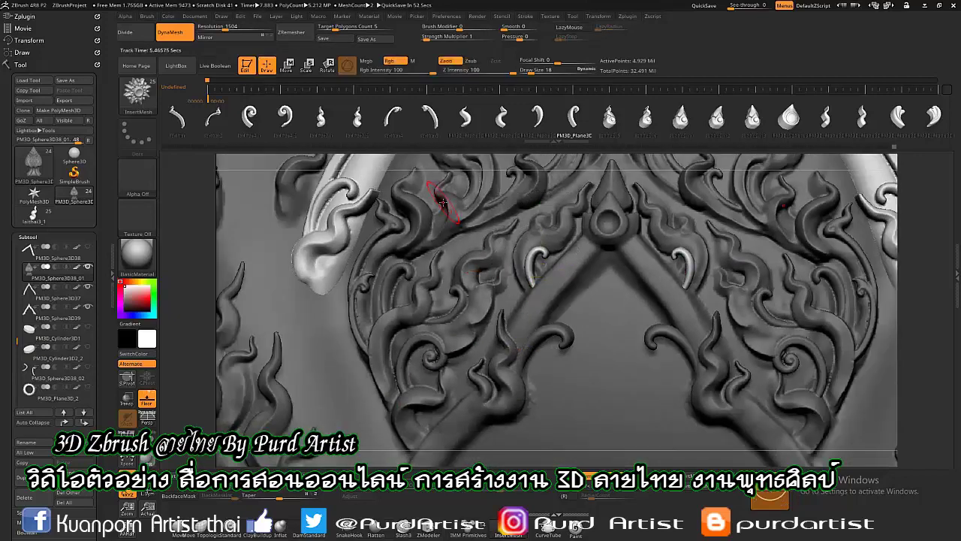
left_click_drag(278, 253, 216, 266)
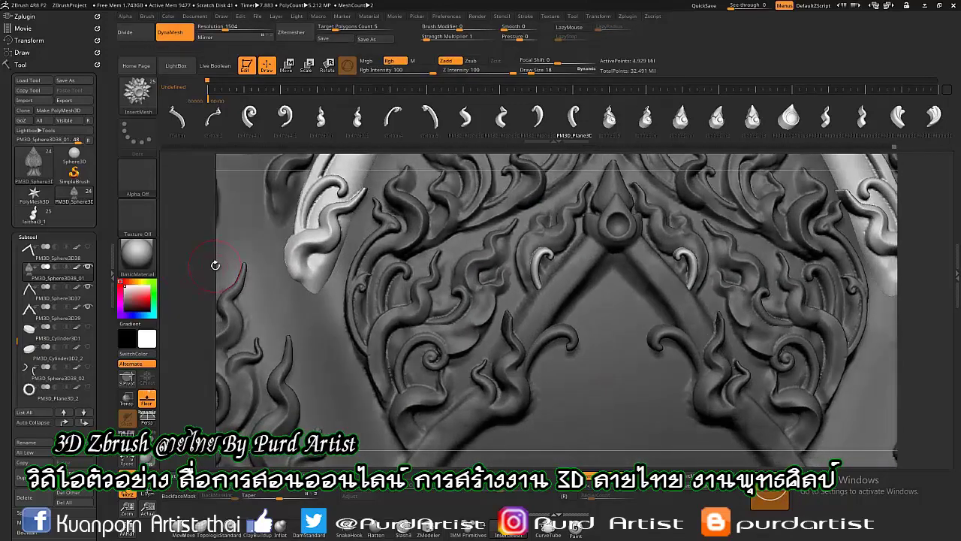
mouse_move(286, 265)
left_mouse_down()
mouse_move(353, 309)
mouse_move(291, 242)
mouse_move(272, 307)
mouse_move(482, 150)
left_mouse_up()
key("f")
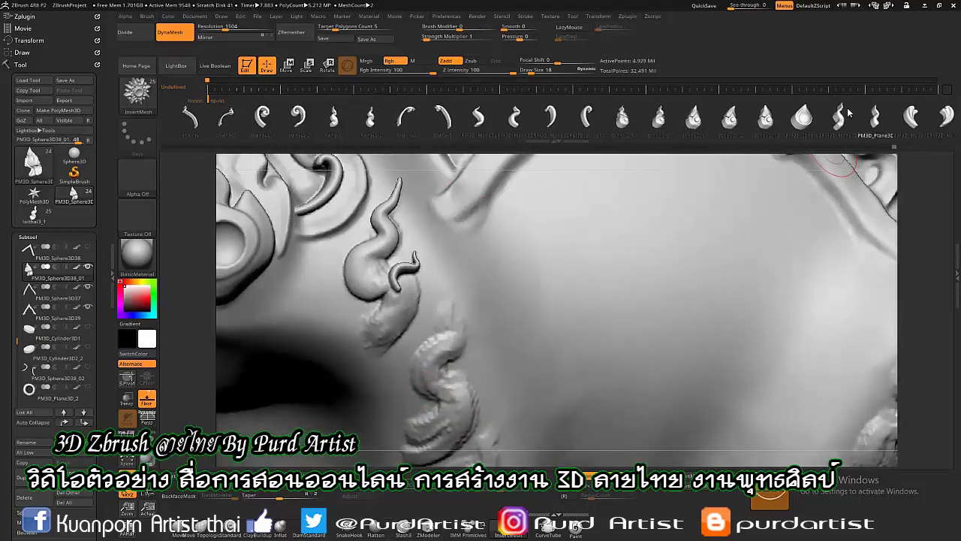
Step: Insert a small curl piece beside a flame on the backplate's side edge
left_click_drag(431, 357, 427, 383)
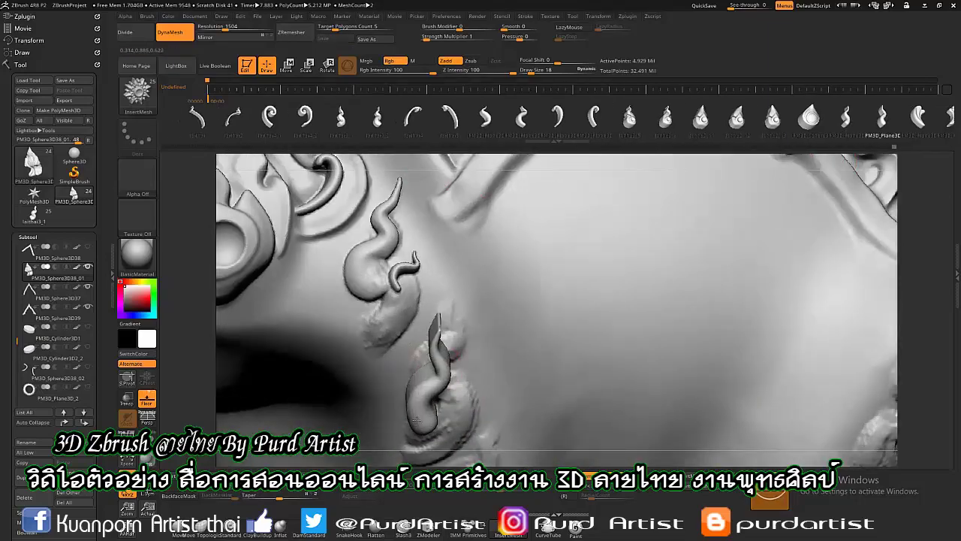
key("w")
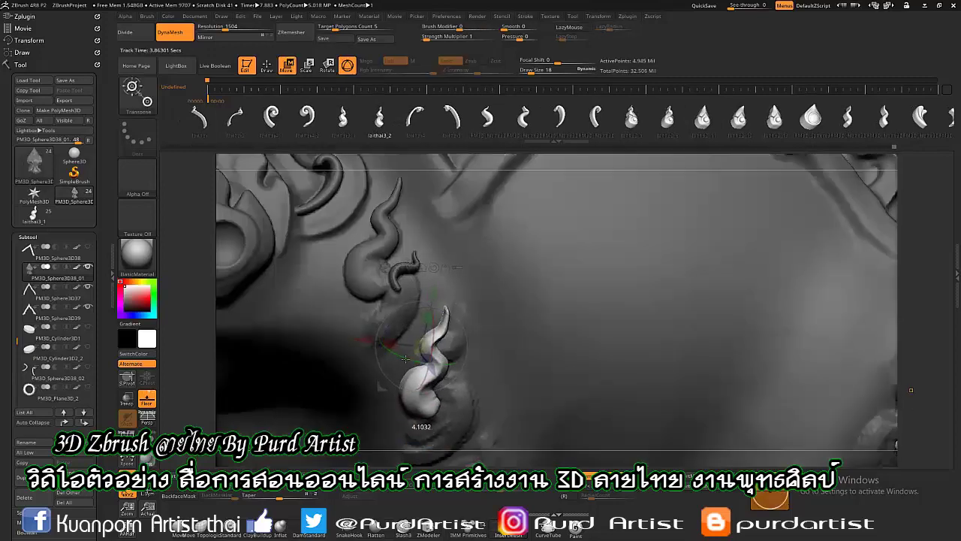
key("q")
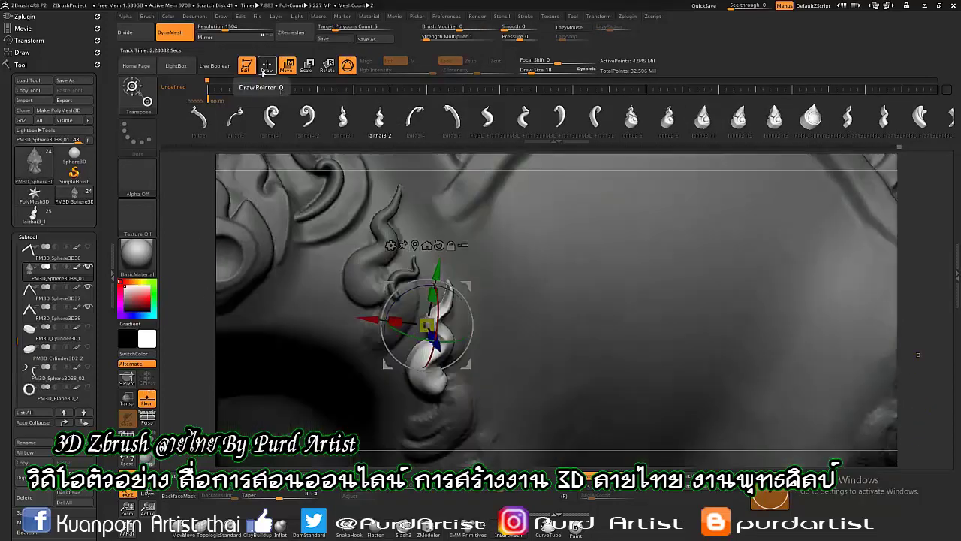
left_click_drag(194, 271, 634, 362)
Step: Rotate the side flame pieces slightly to adjust their angle
key("w")
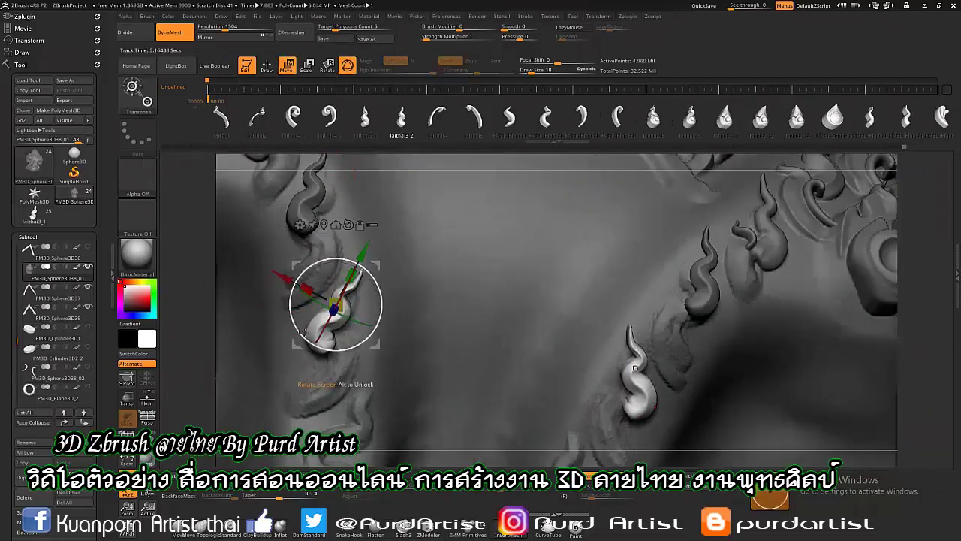
left_click_drag(633, 362, 571, 391)
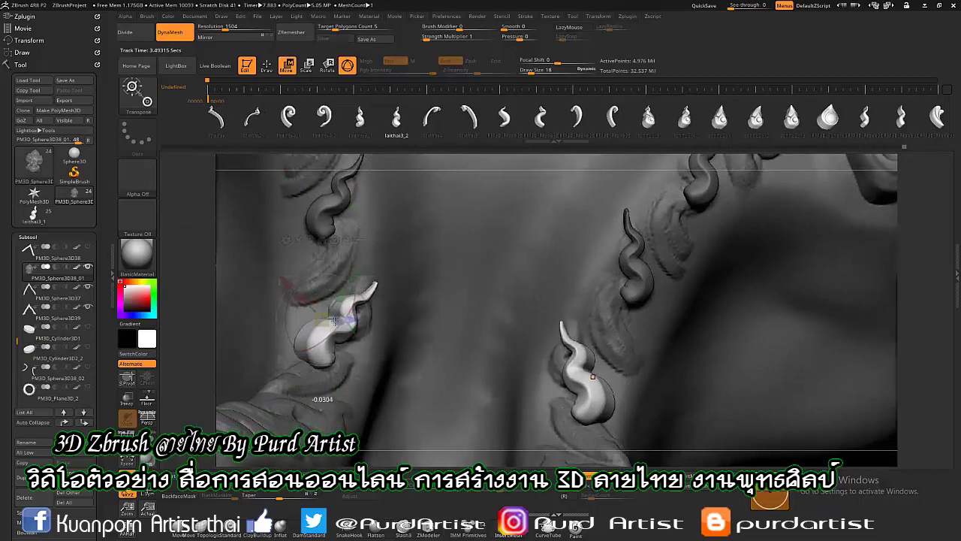
mouse_move(586, 371)
left_mouse_down()
mouse_move(558, 371)
mouse_move(585, 374)
left_mouse_up()
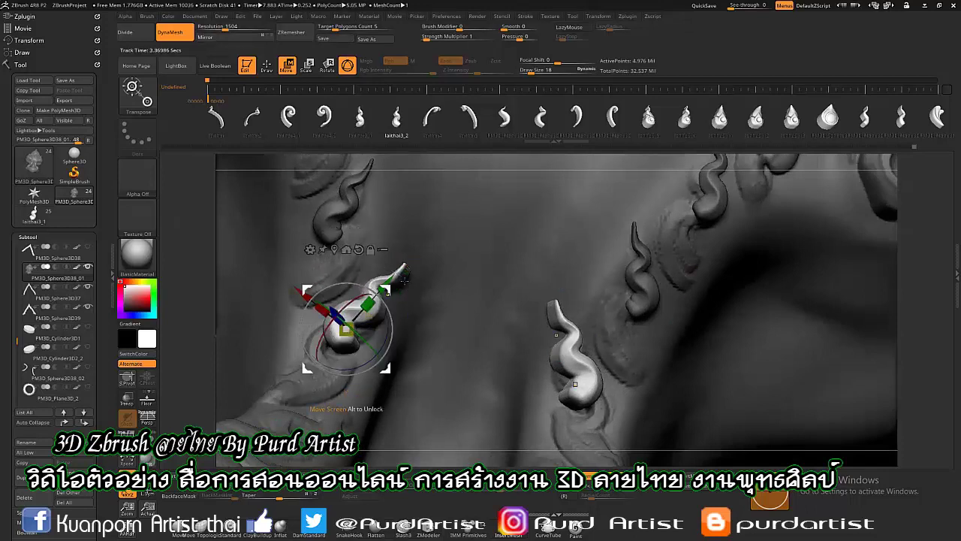
left_click_drag(335, 302, 345, 376)
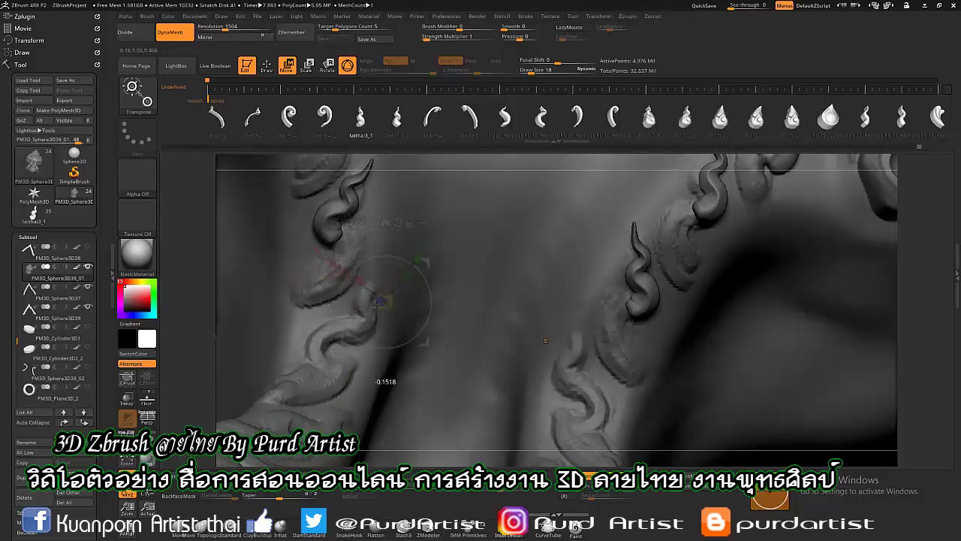
left_click_drag(546, 340, 569, 341)
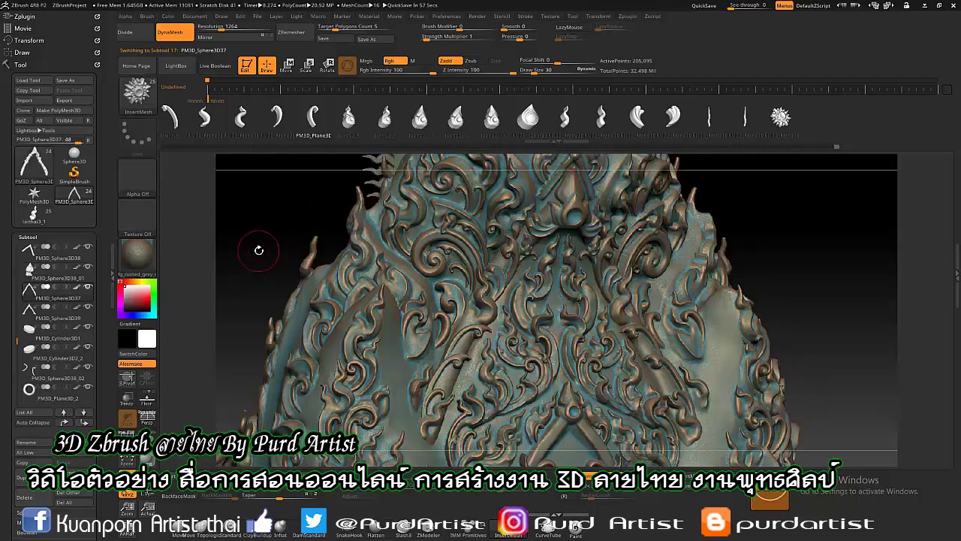
Step: Save the ornamented backplate document with Ctrl+S
key("ctrl+s")
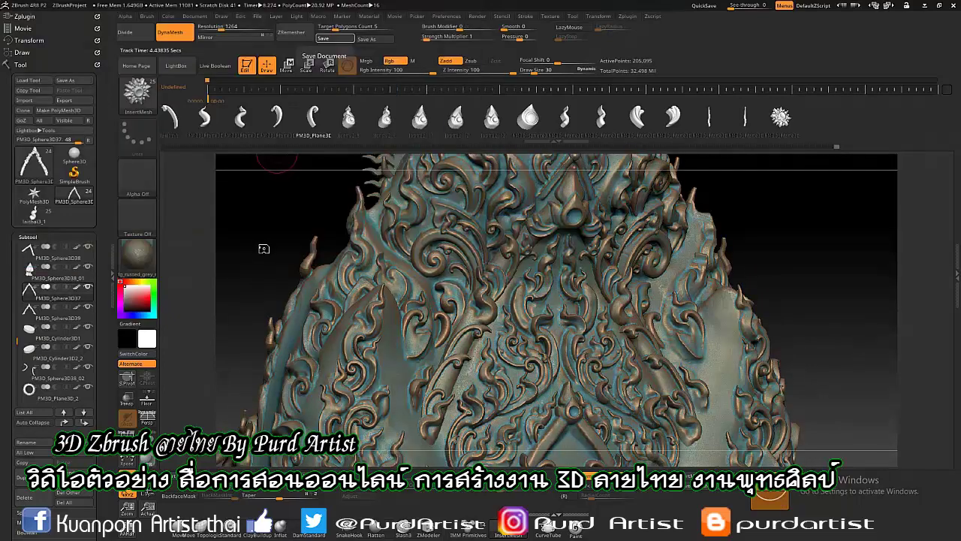